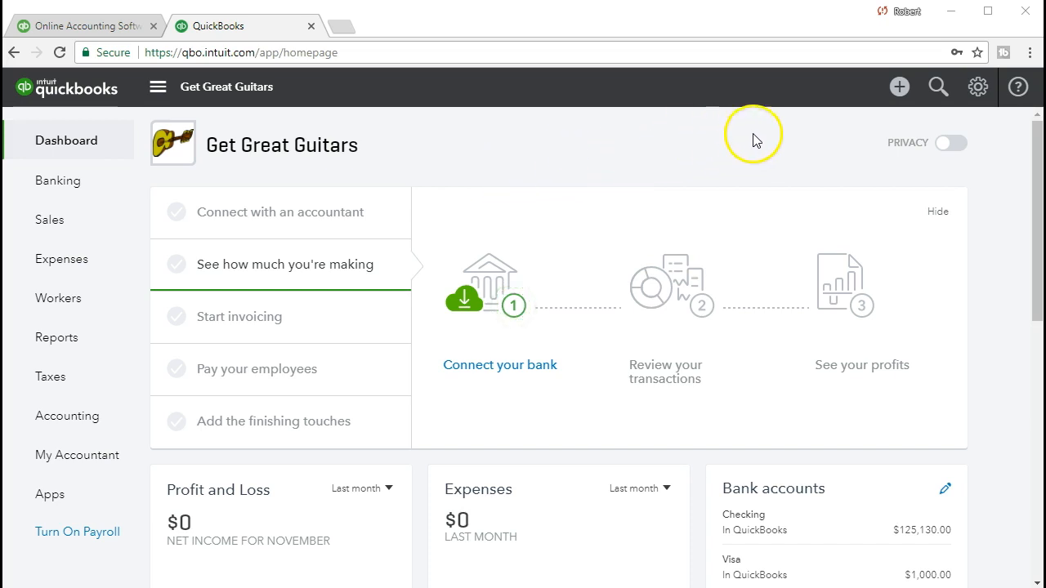
# Open the + Create menu listing customer, vendor, employee and other transaction types
pyautogui.click(900, 90)
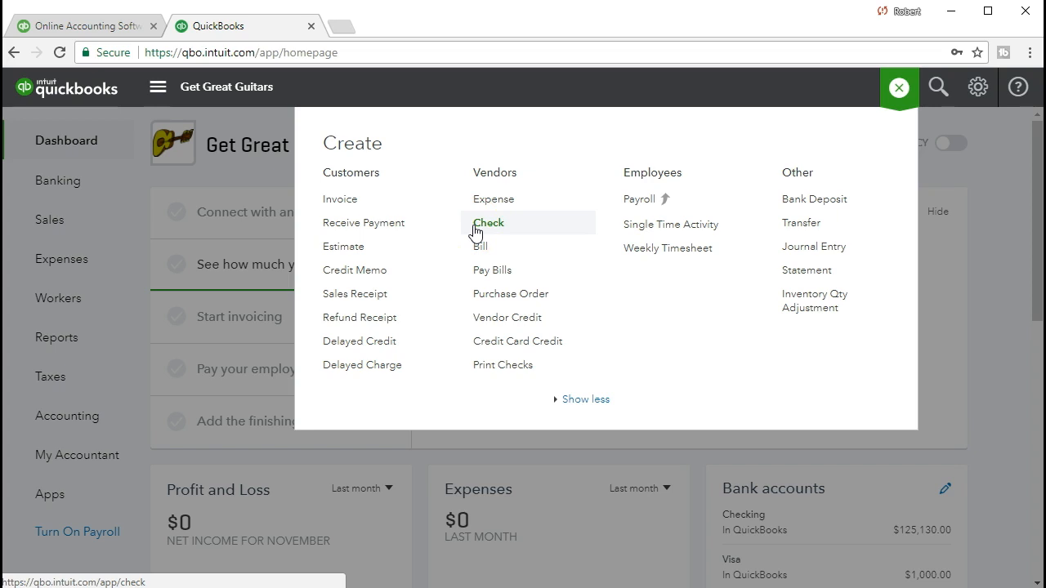
# Close the Create menu and start a new blank invoice from Sales > Invoices
pyautogui.click(350, 206)
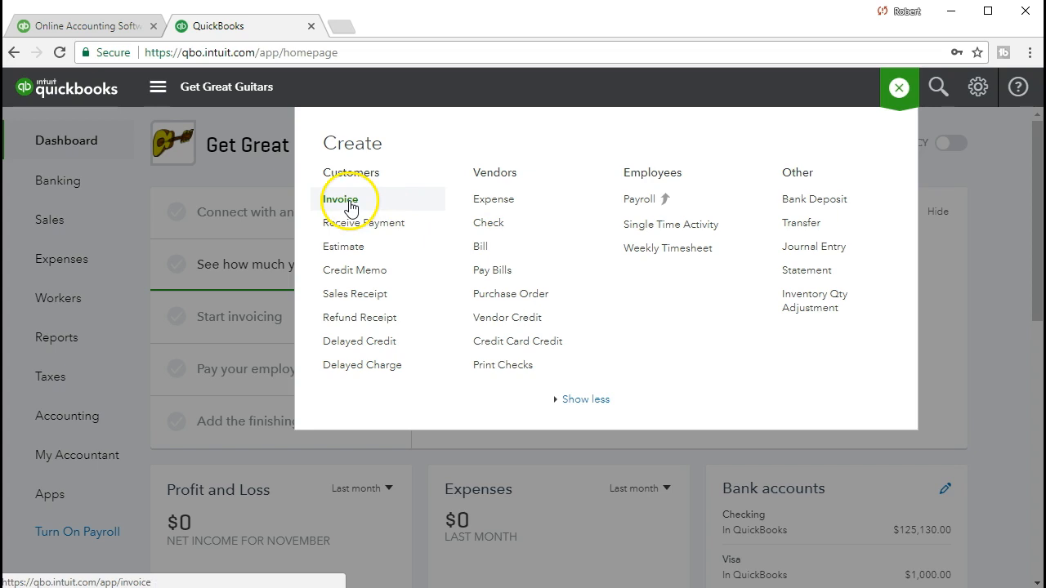
pyautogui.click(259, 168)
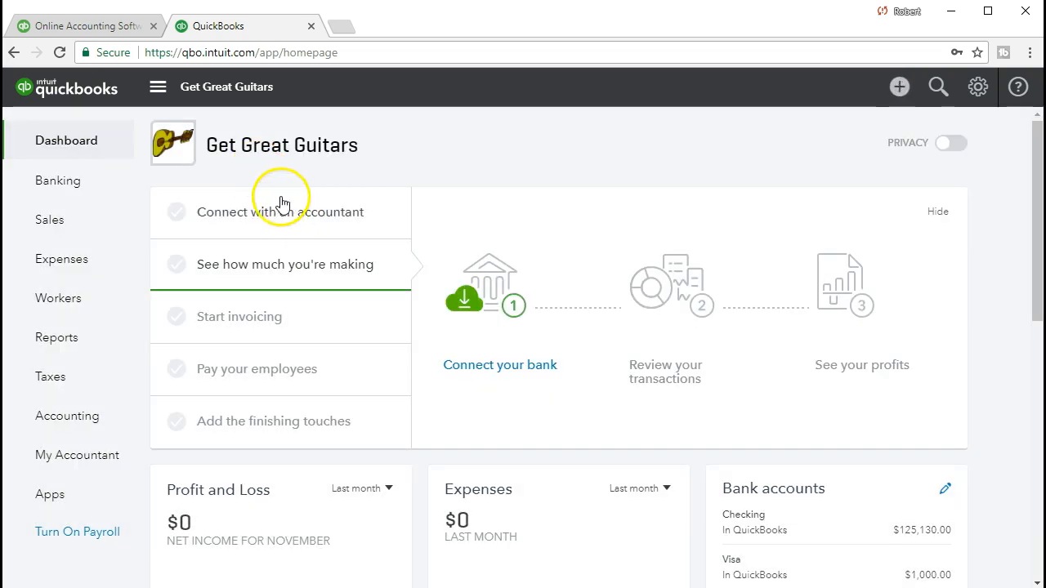
pyautogui.click(87, 233)
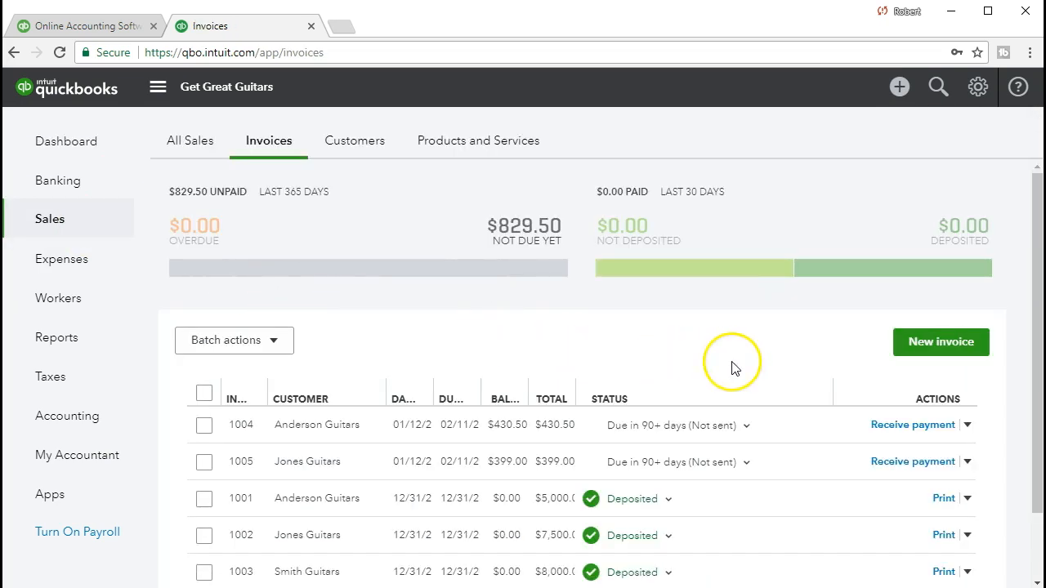
pyautogui.click(904, 350)
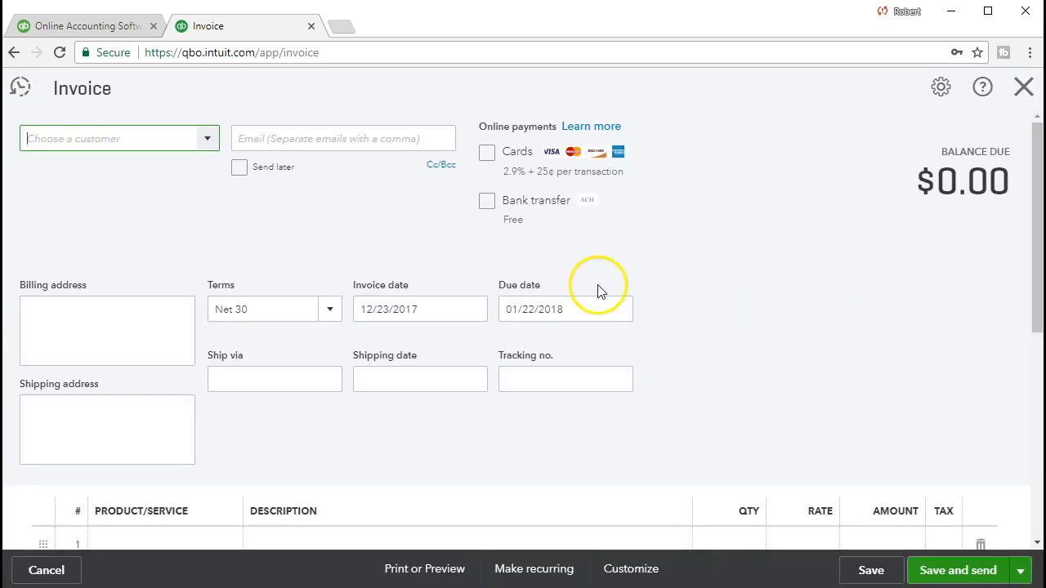
# Set the invoice customer to Eric Music and open its $400.00 billable expense
pyautogui.click(210, 139)
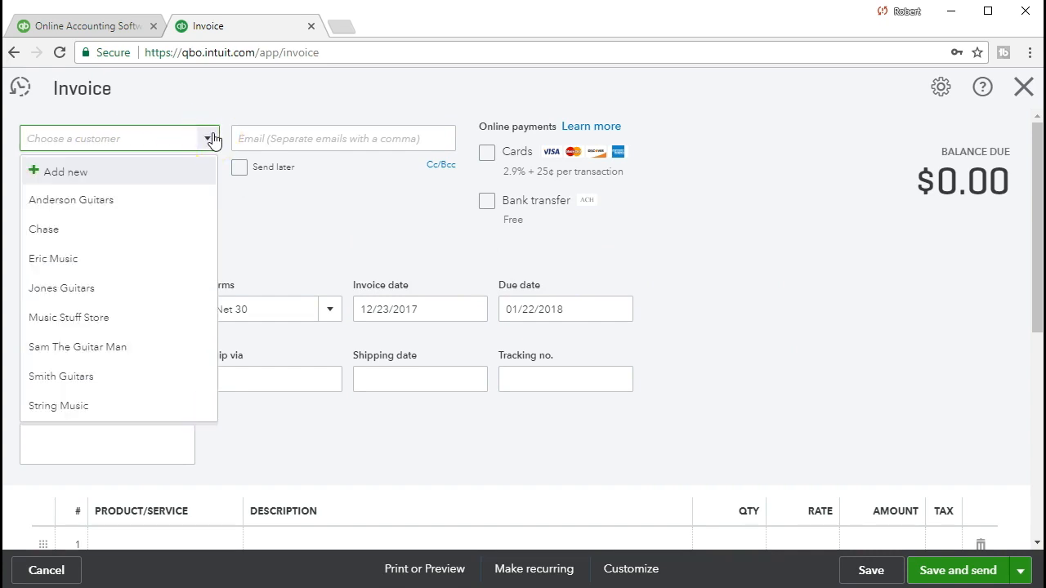
pyautogui.write('Eric Music')
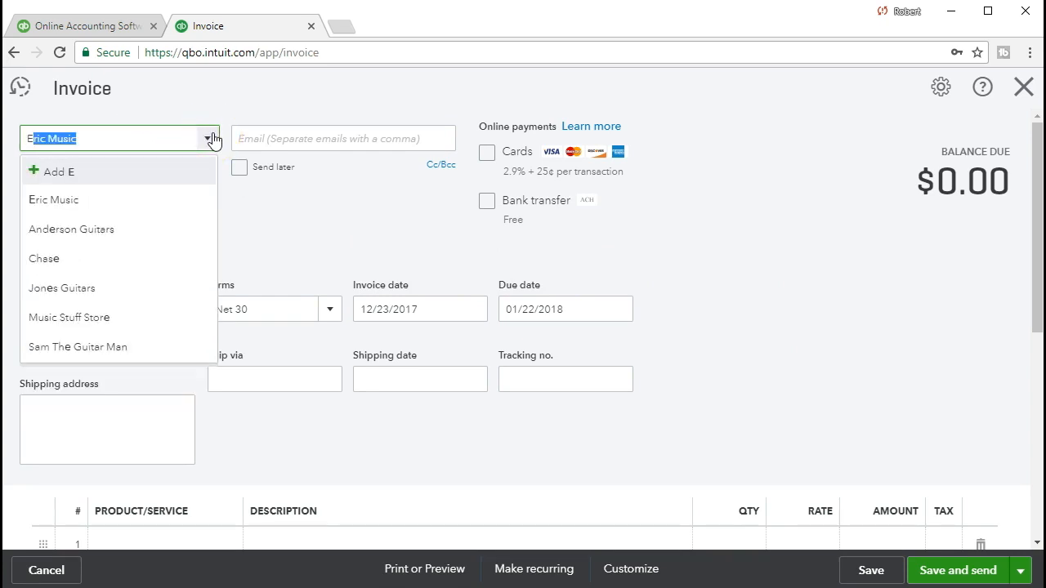
pyautogui.click(108, 210)
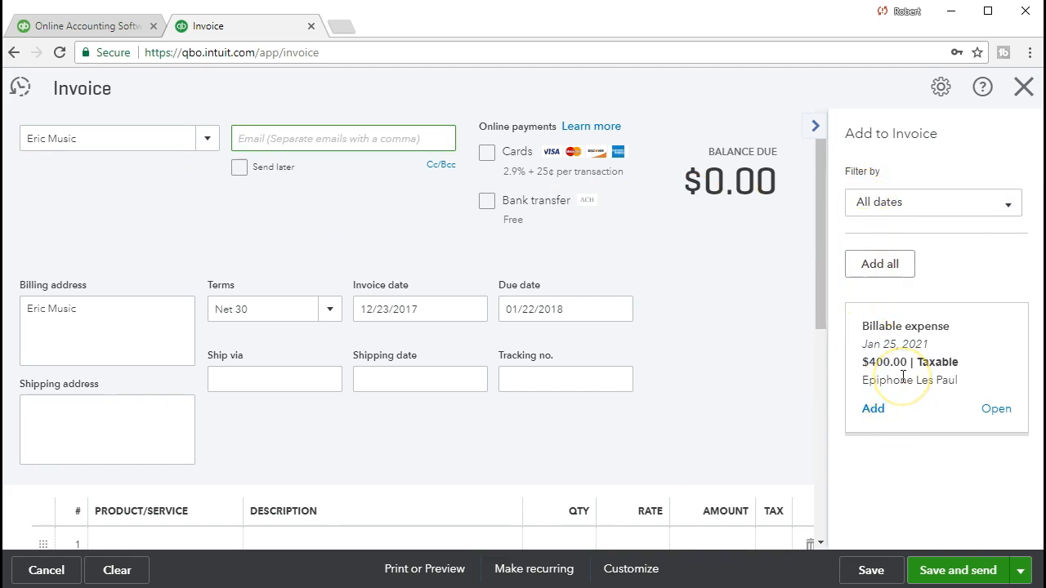
pyautogui.click(992, 411)
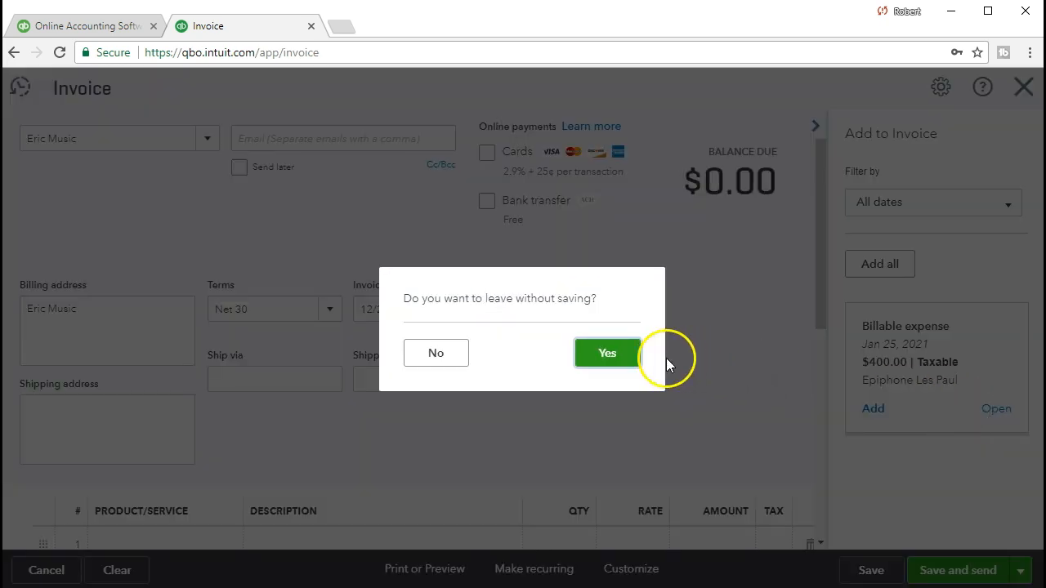
# Leave the unsaved invoice and open check #1004 behind the billable expense
pyautogui.click(611, 354)
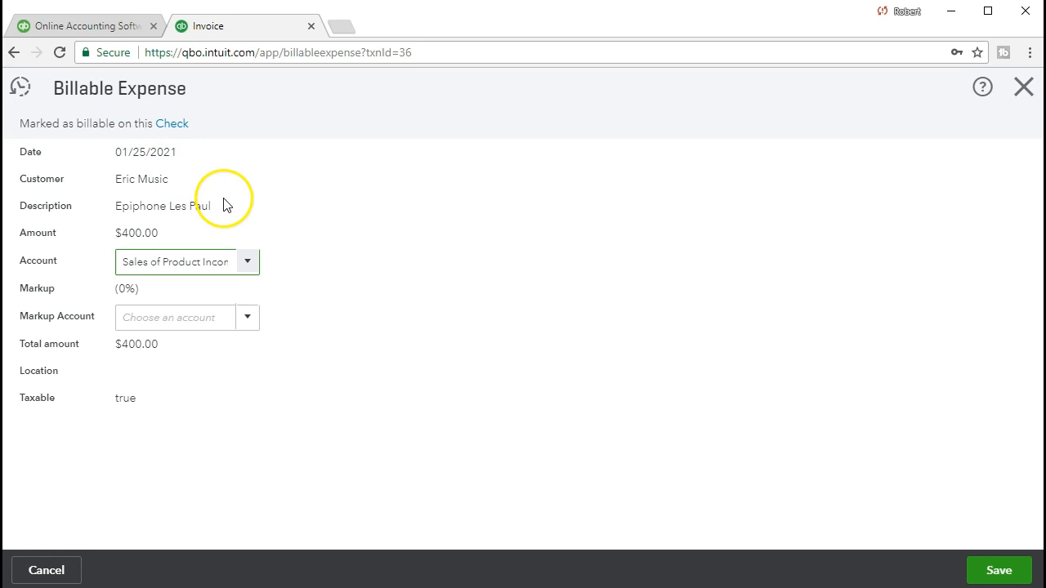
pyautogui.click(180, 125)
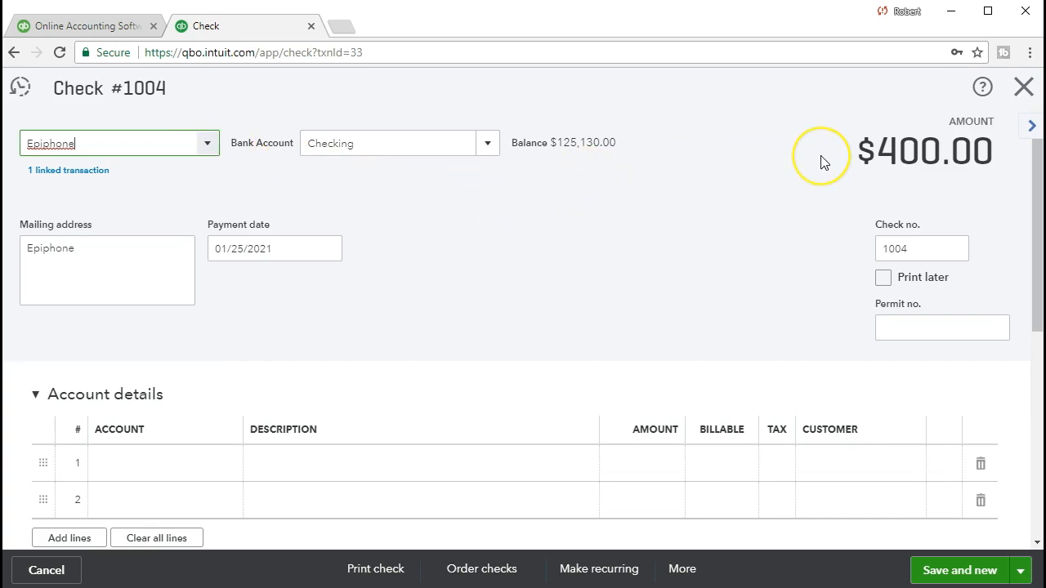
pyautogui.scroll(-3, 822, 163)
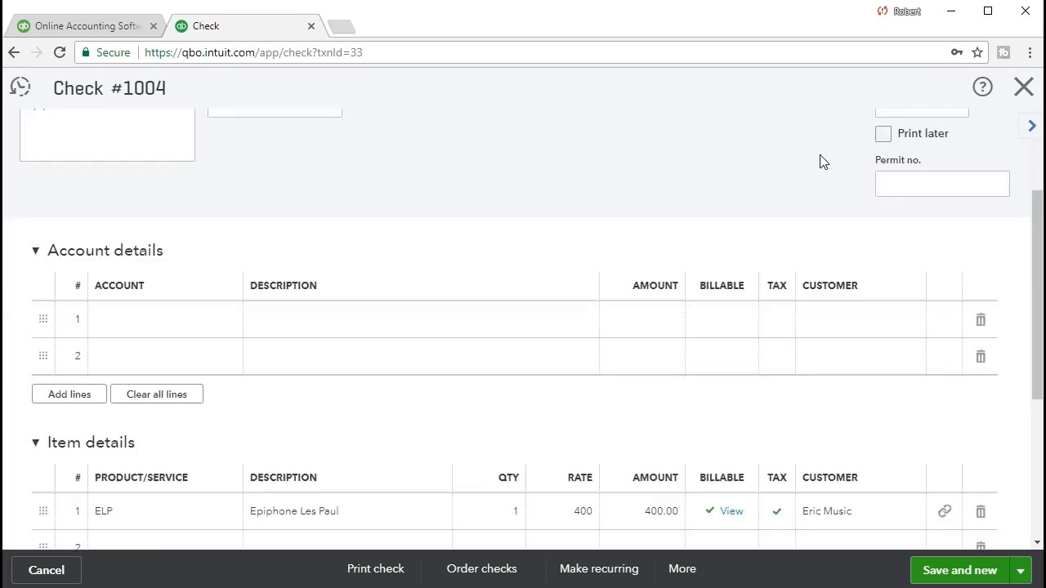
pyautogui.scroll(-1, 822, 162)
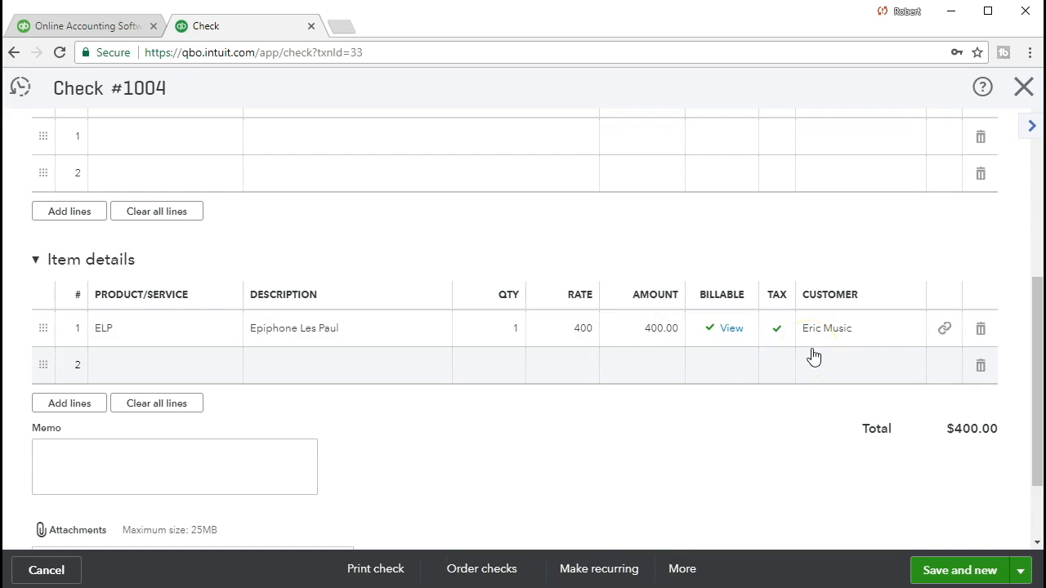
# Review the check's ELP item line and billable status, then close the check
pyautogui.click(738, 344)
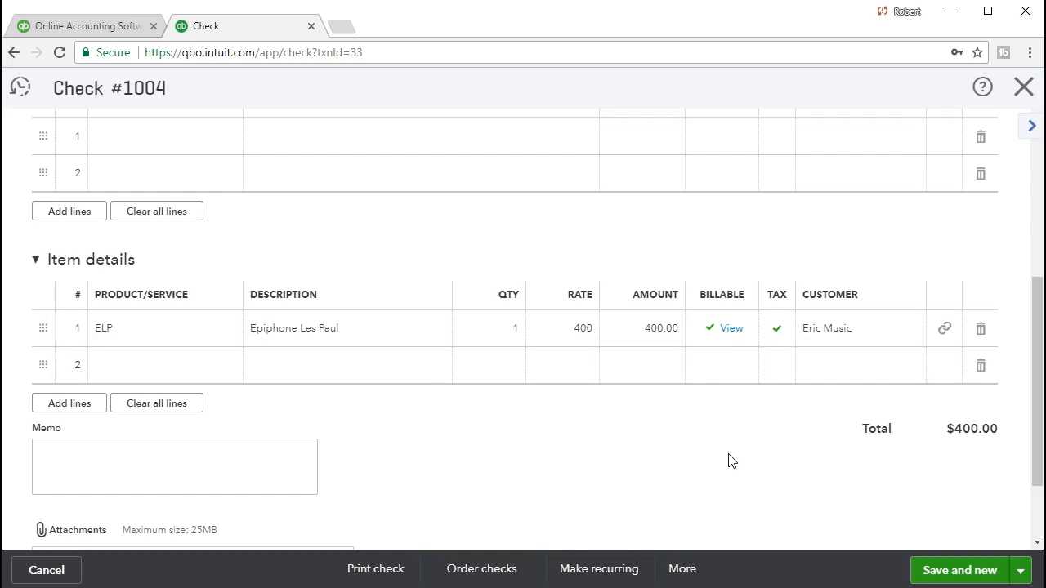
pyautogui.scroll(4, 760, 417)
pyautogui.scroll(-3, 409, 507)
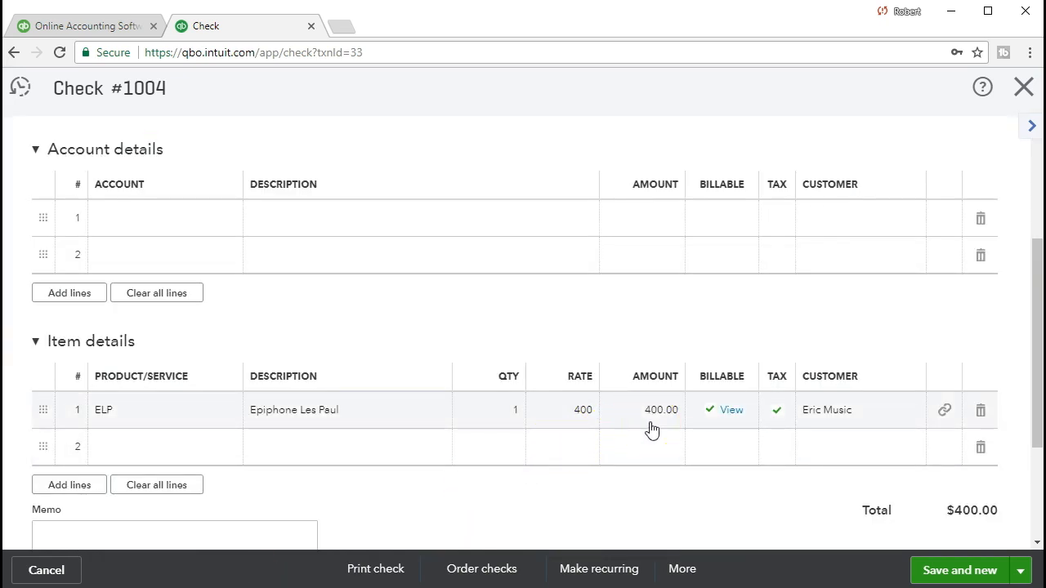
pyautogui.click(596, 426)
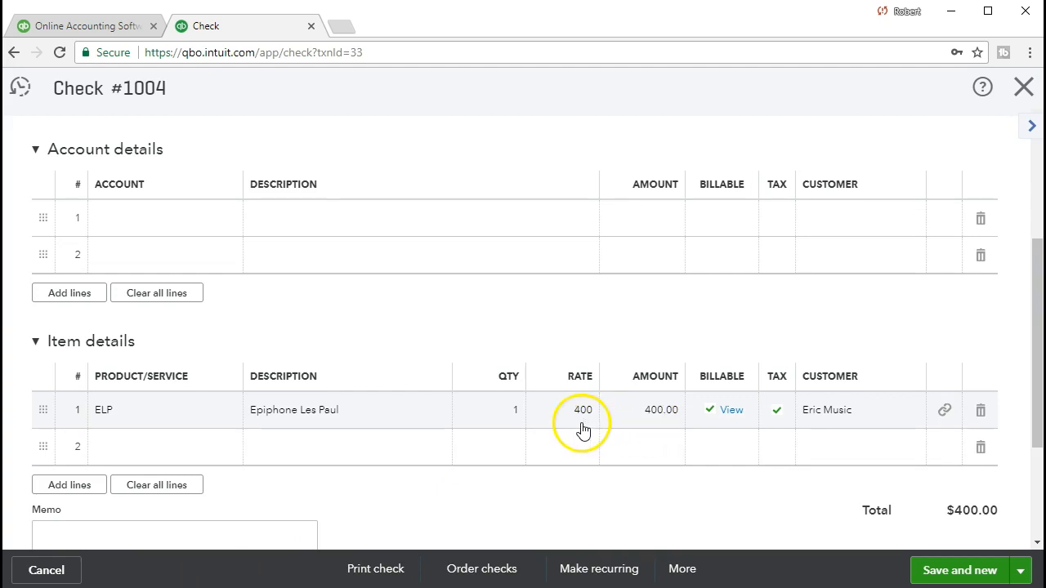
pyautogui.click(635, 430)
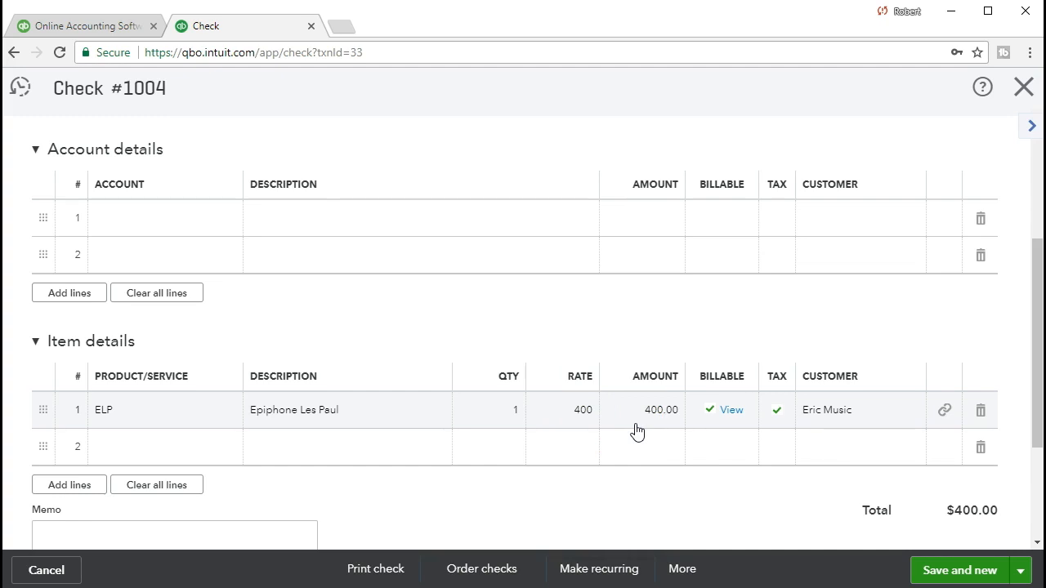
pyautogui.click(631, 425)
pyautogui.click(162, 572)
pyautogui.scroll(3, 523, 327)
pyautogui.click(1025, 89)
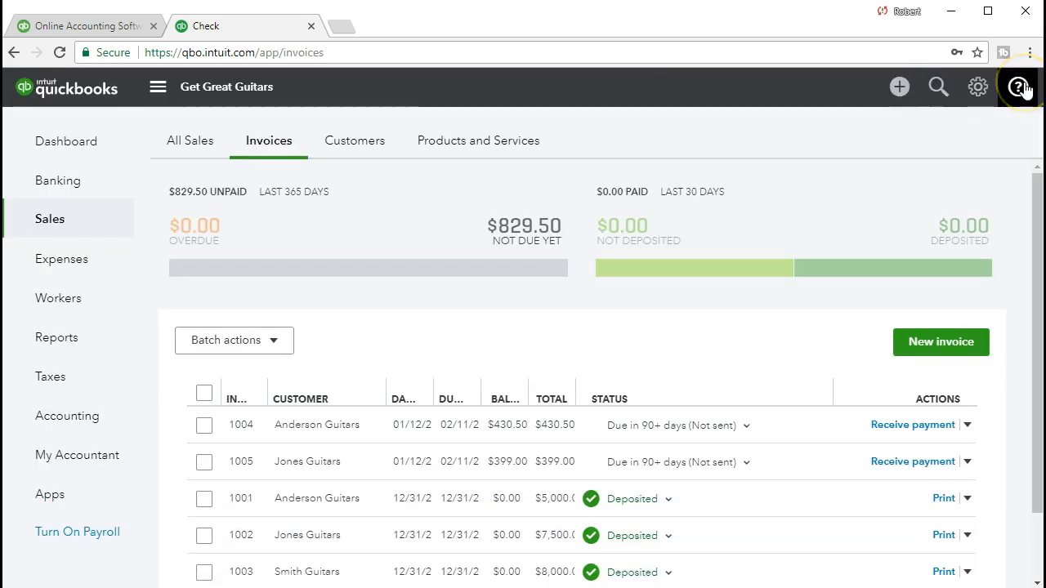
# Start a new invoice with Eric Music as the customer
pyautogui.click(109, 230)
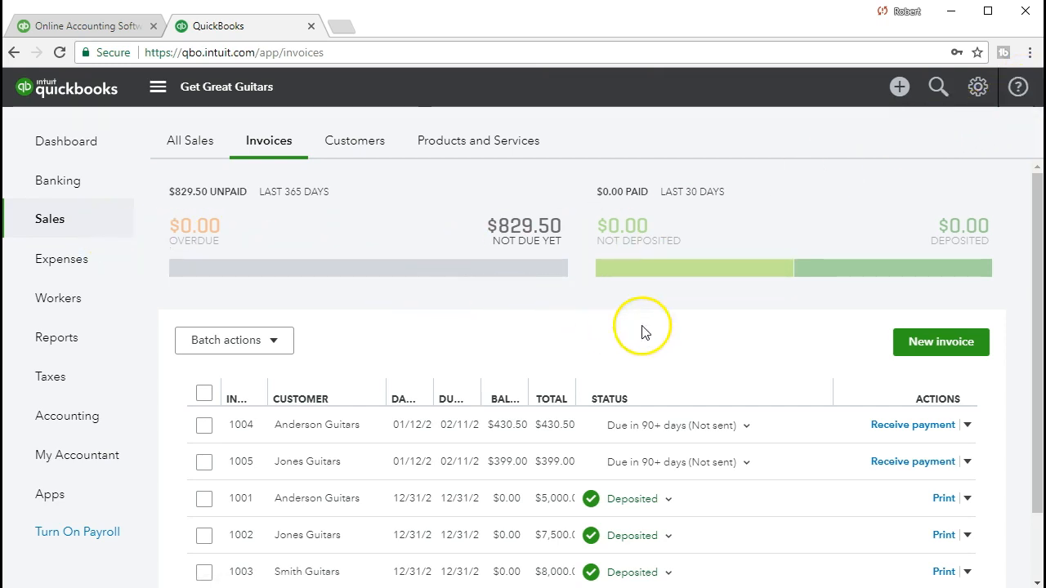
pyautogui.click(916, 347)
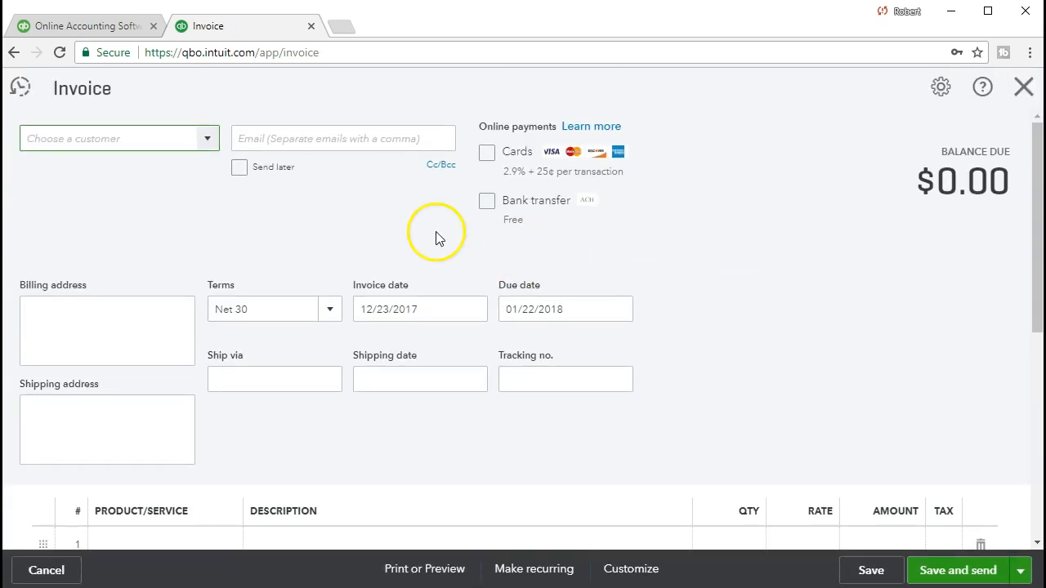
pyautogui.click(208, 141)
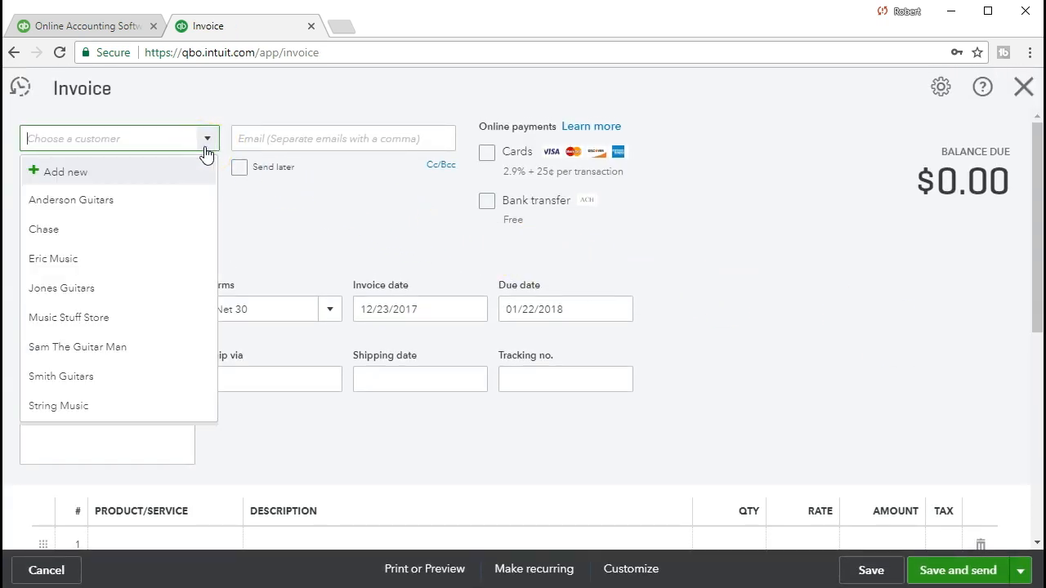
pyautogui.write('Eric Music')
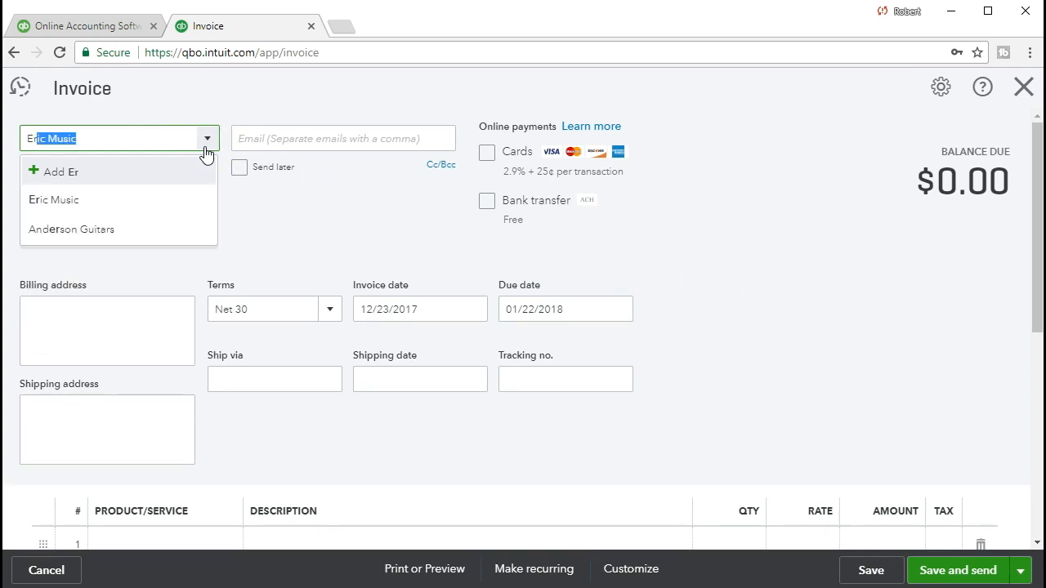
pyautogui.click(93, 200)
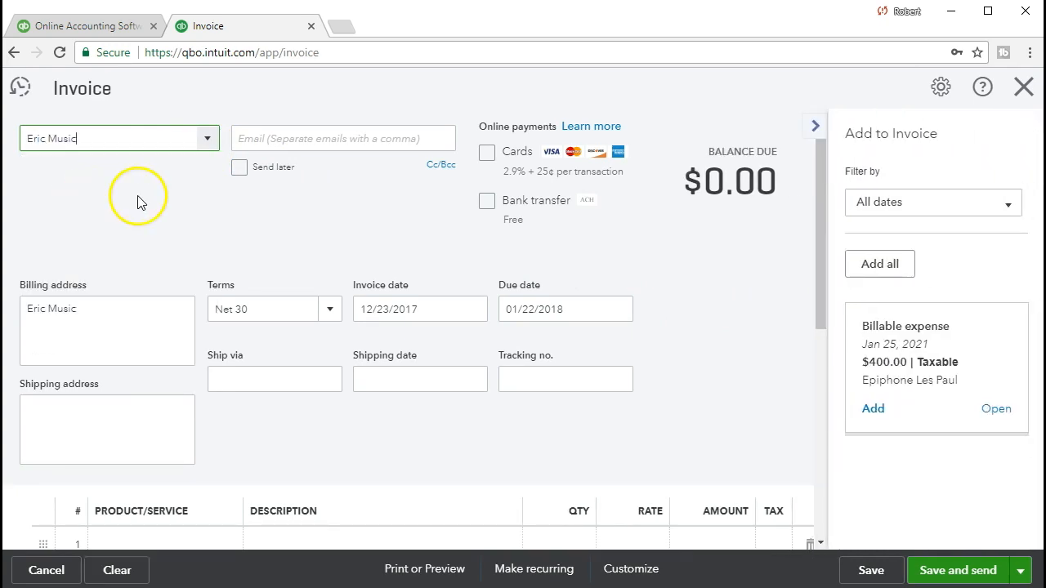
# Add the $400.00 Epiphone Les Paul billable expense to invoice #1008
pyautogui.click(873, 409)
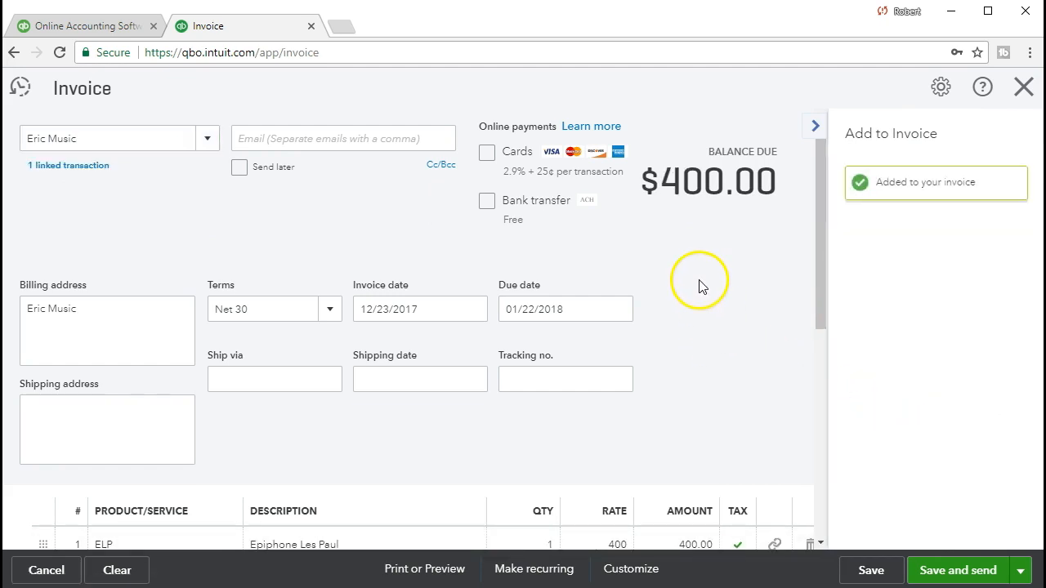
pyautogui.scroll(-1, 694, 281)
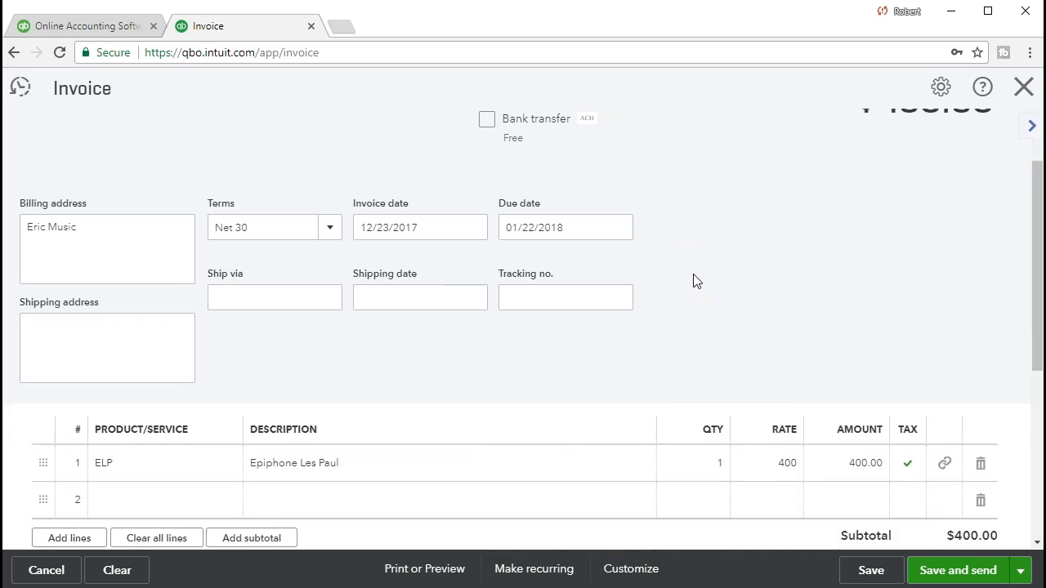
pyautogui.scroll(-1, 621, 343)
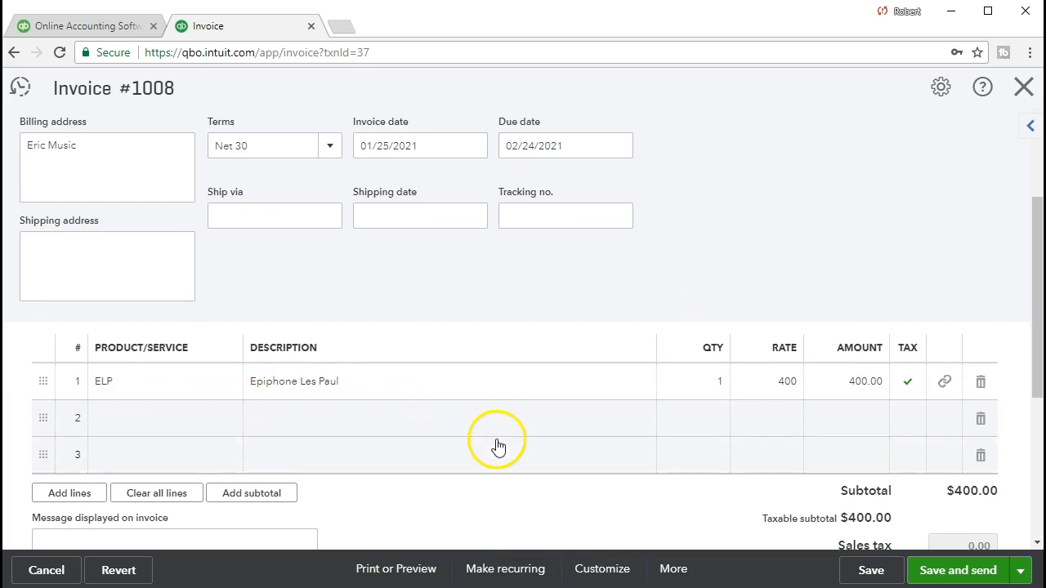
pyautogui.scroll(1, 572, 454)
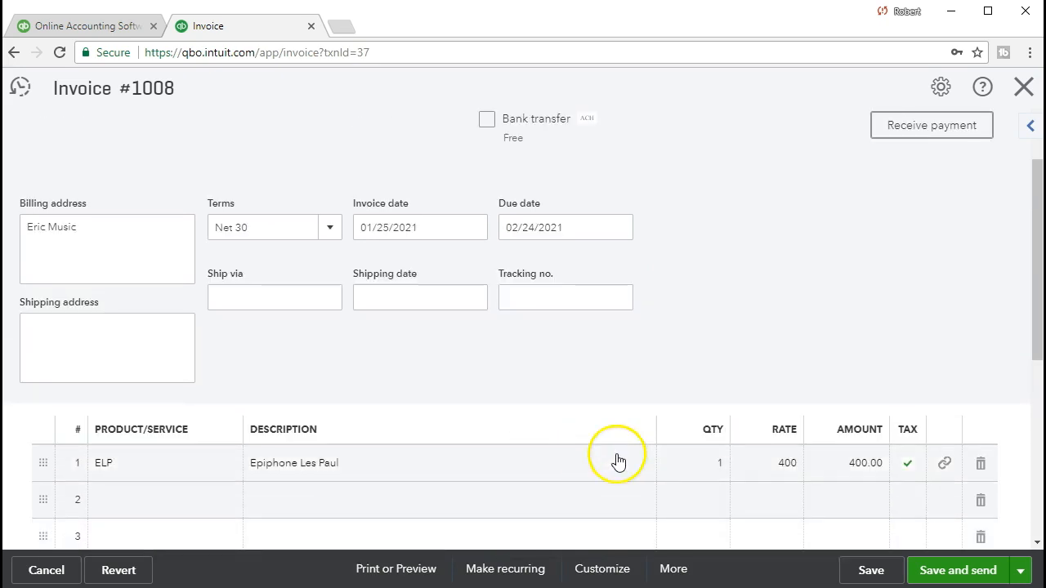
pyautogui.click(780, 485)
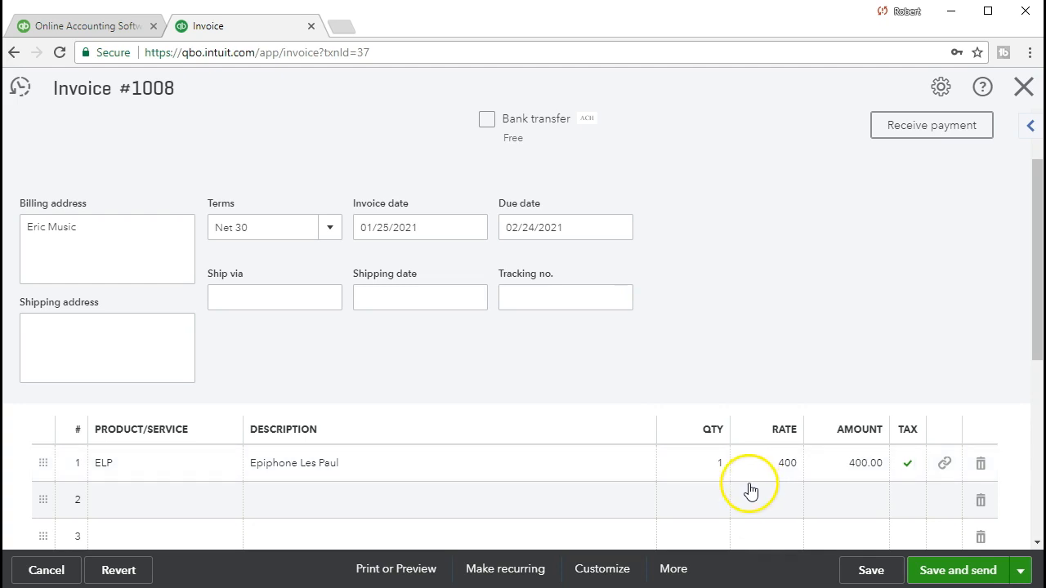
pyautogui.click(166, 501)
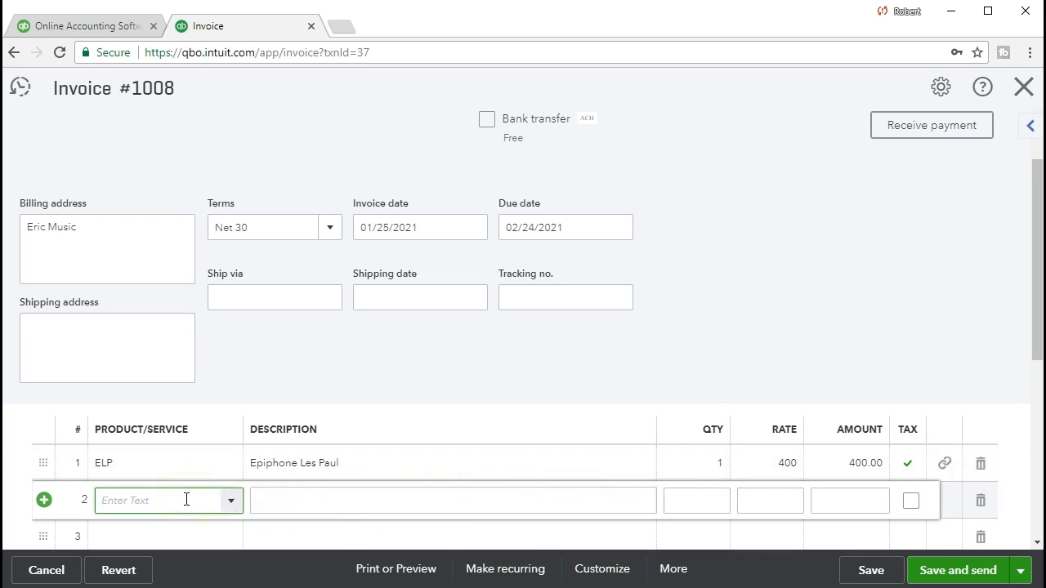
# Add an ELP line and change line 1's rate from 400 to 500
pyautogui.write('el')
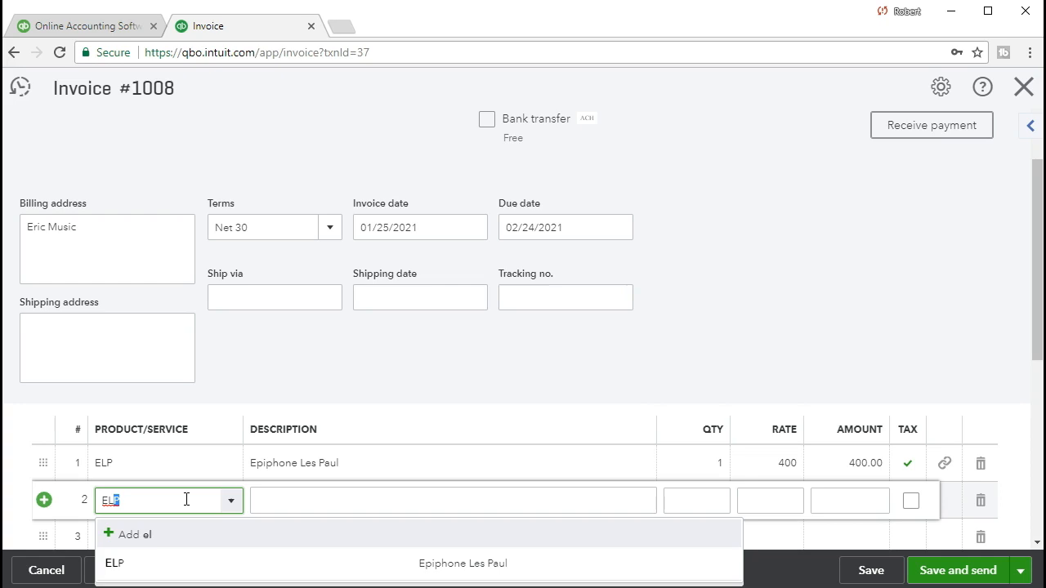
pyautogui.click(143, 559)
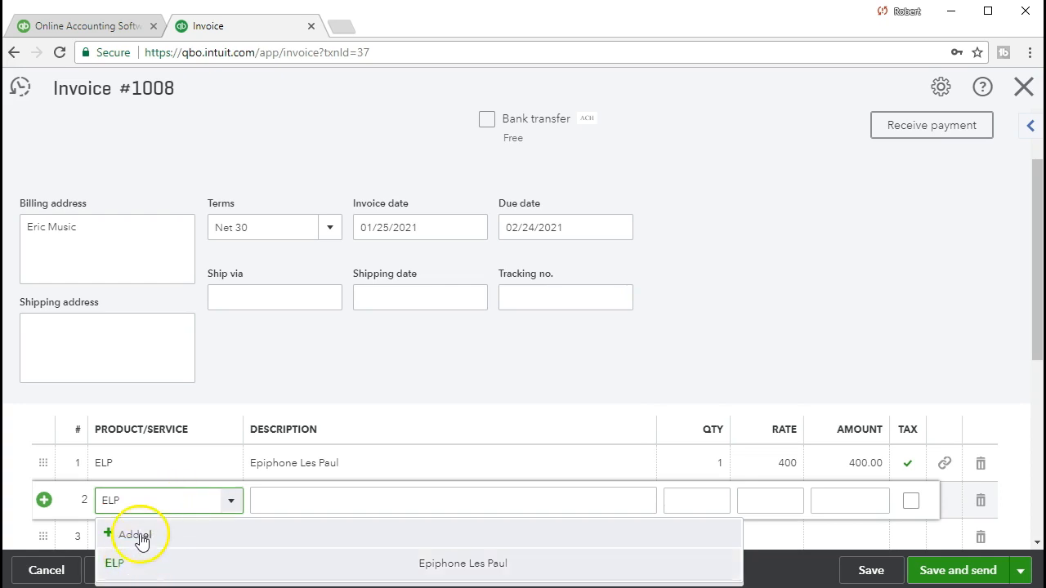
pyautogui.click(760, 483)
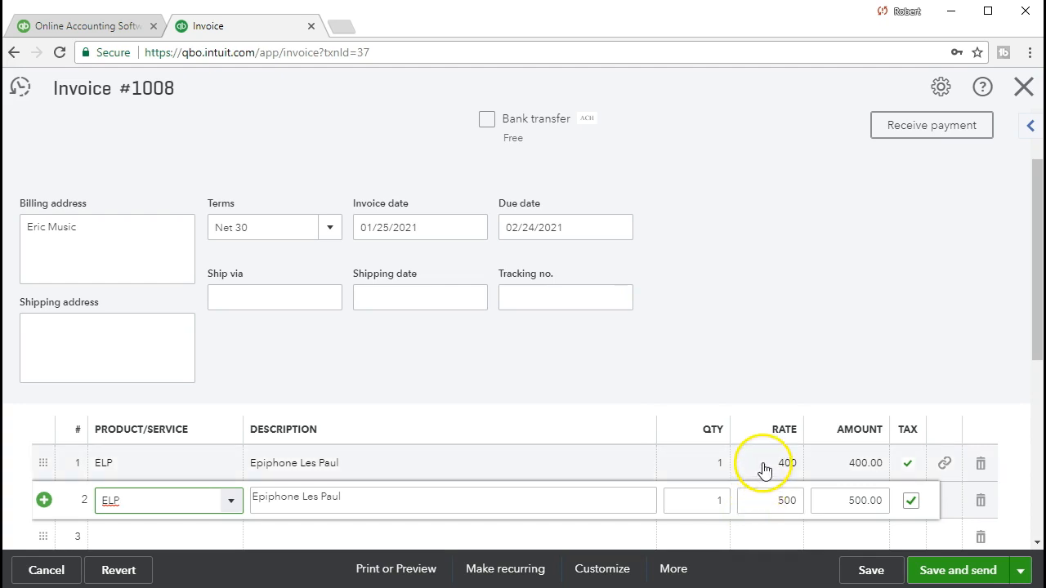
pyautogui.click(781, 466)
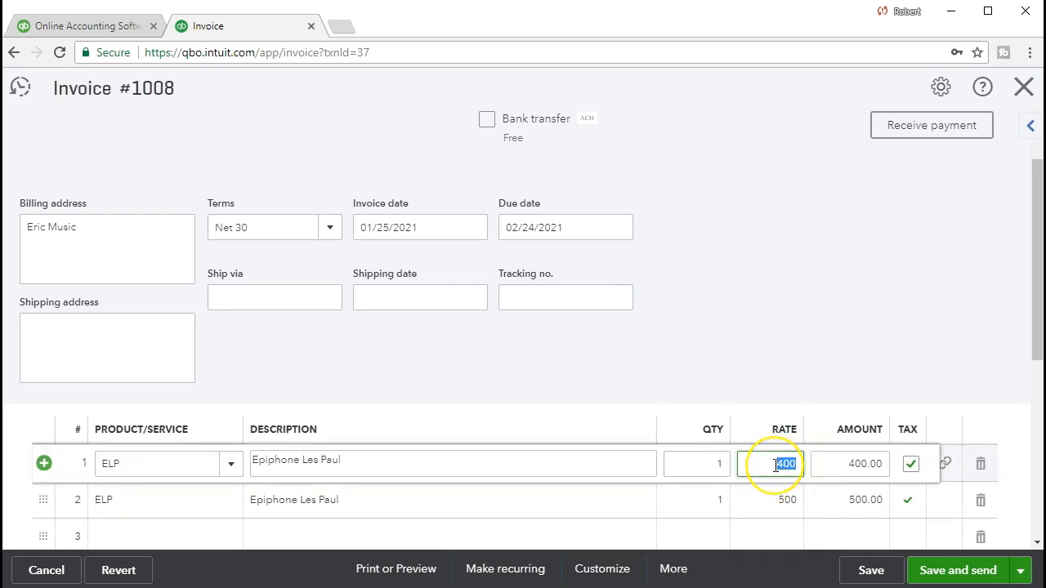
pyautogui.write('500')
pyautogui.press('Tab')
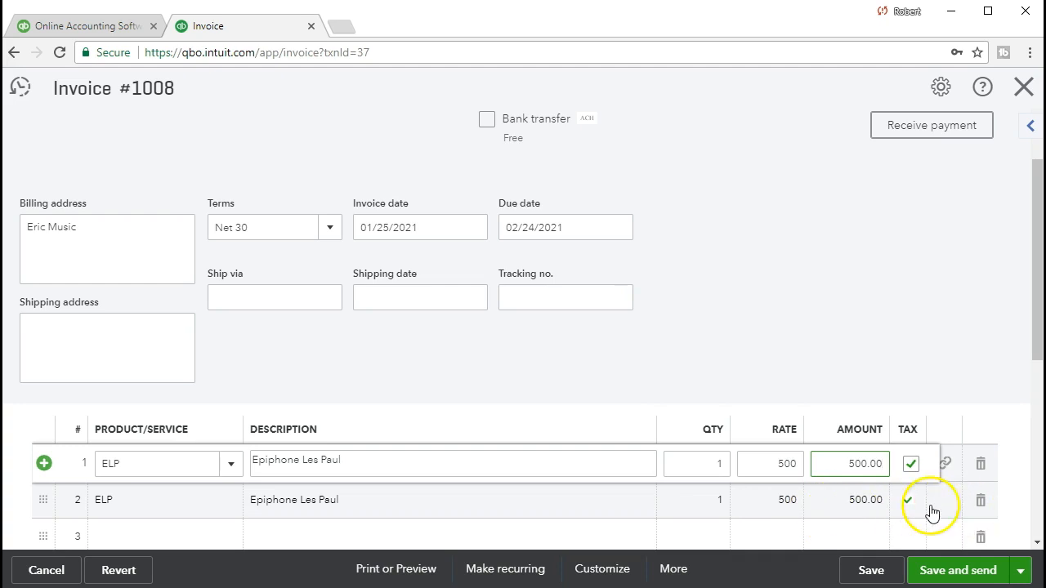
# Delete the duplicate second line so invoice #1008 totals $500.00
pyautogui.click(623, 496)
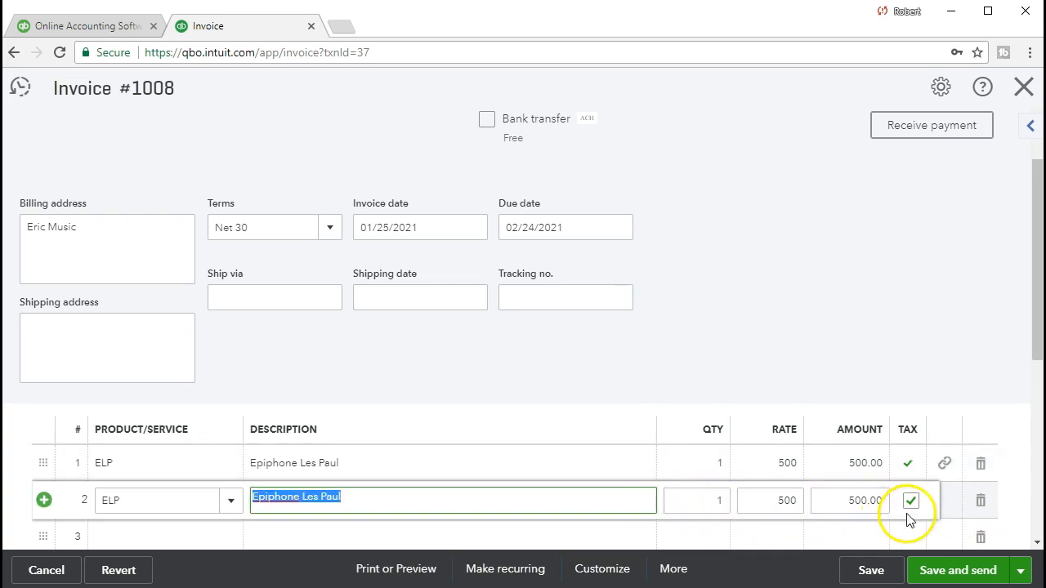
pyautogui.click(981, 500)
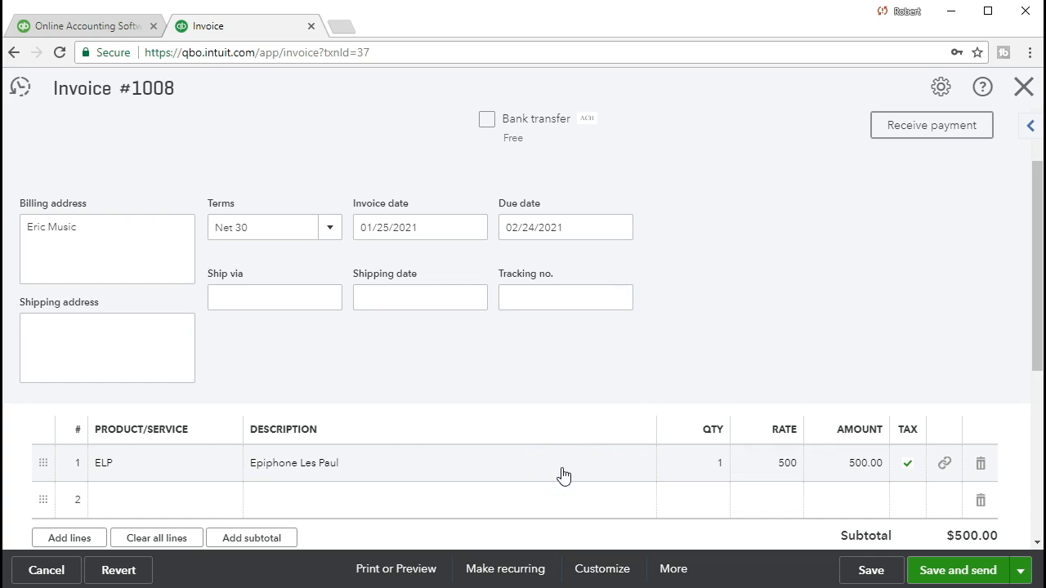
pyautogui.scroll(-1, 563, 476)
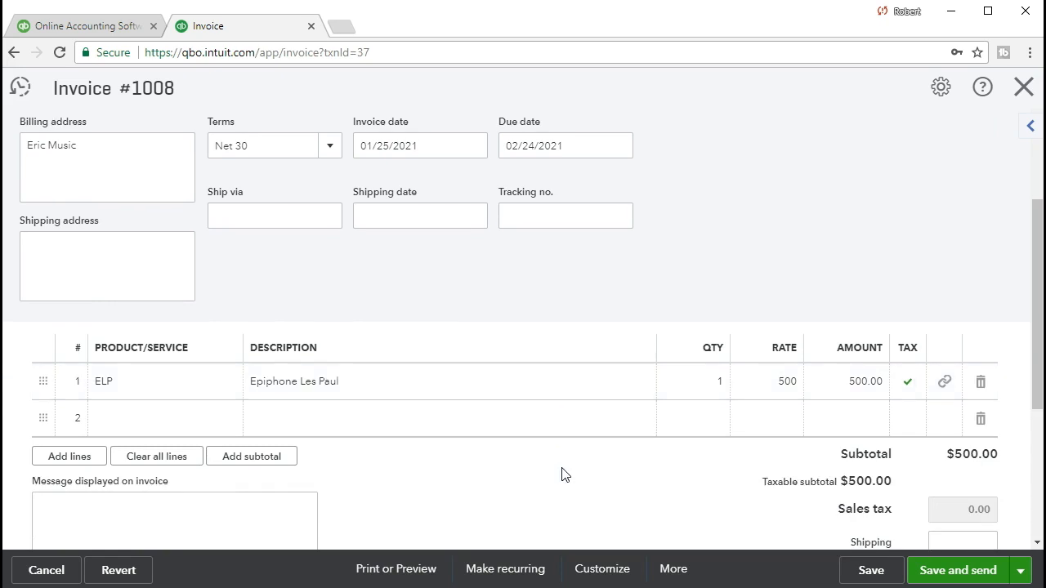
pyautogui.scroll(2, 563, 475)
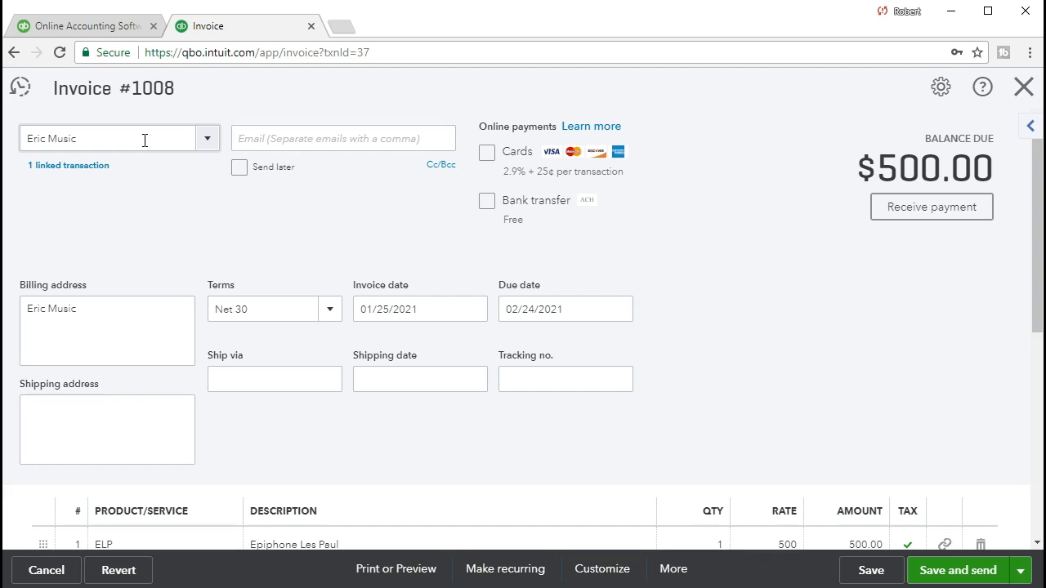
pyautogui.scroll(-1, 564, 376)
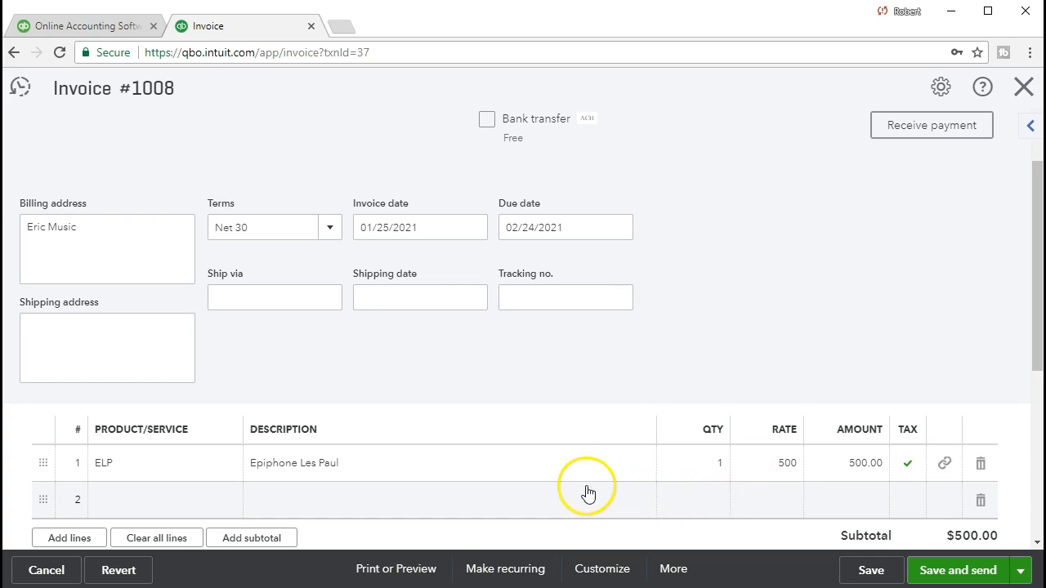
pyautogui.scroll(1, 586, 491)
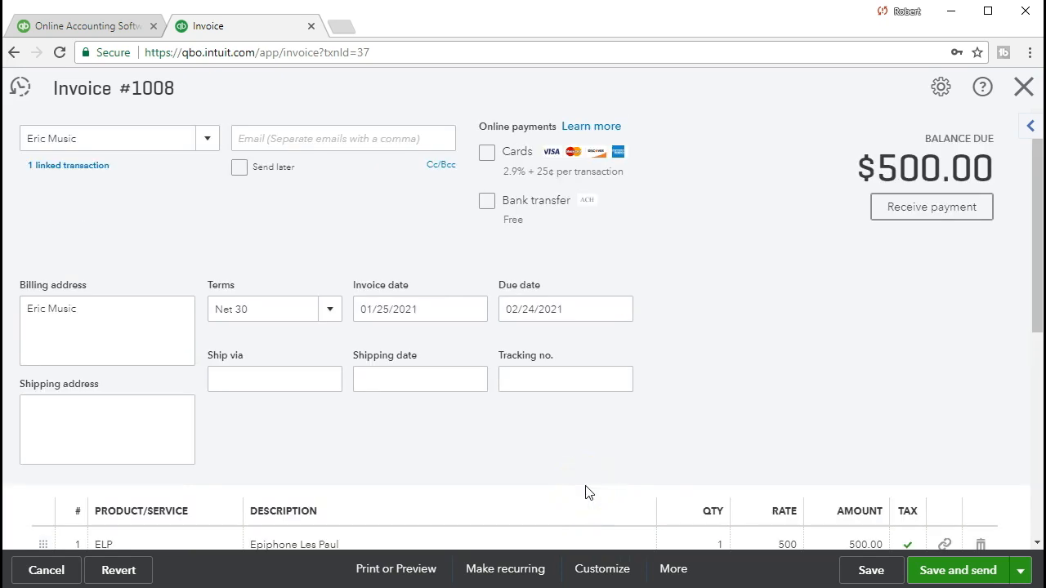
# Move through the customer e-mail field to the billing address
pyautogui.click(364, 138)
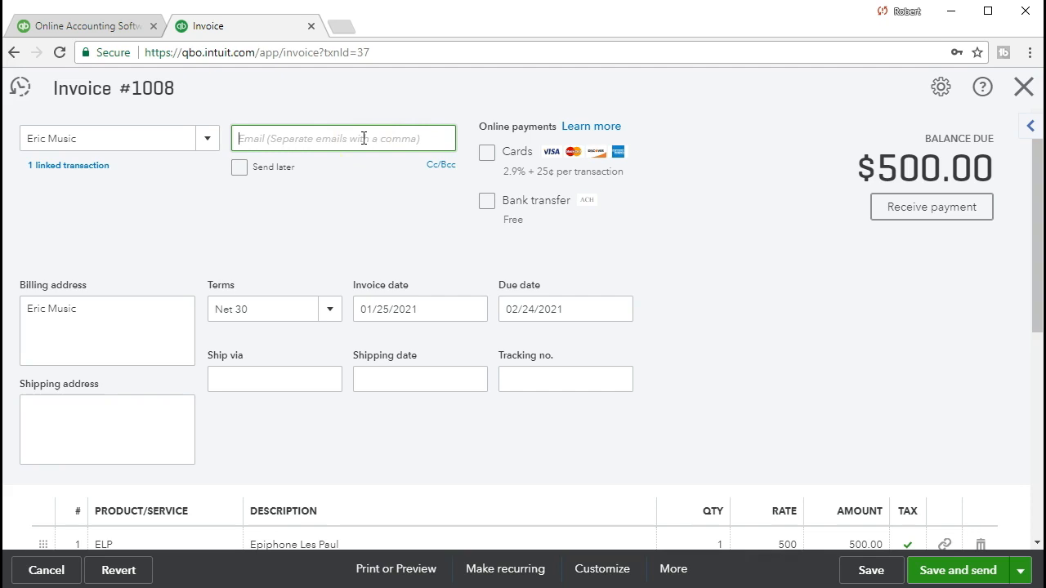
pyautogui.click(101, 337)
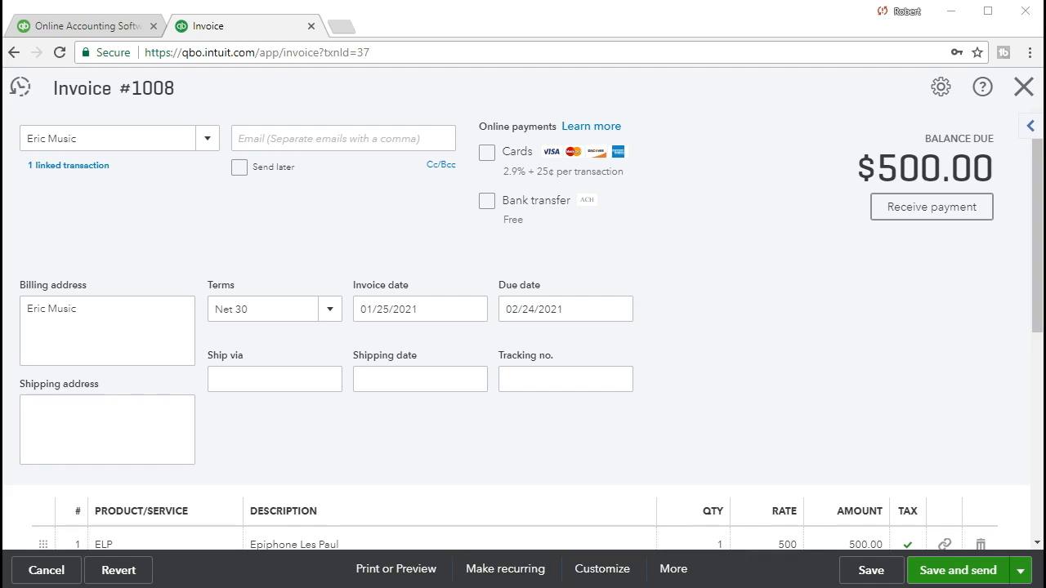
pyautogui.scroll(-1, 895, 370)
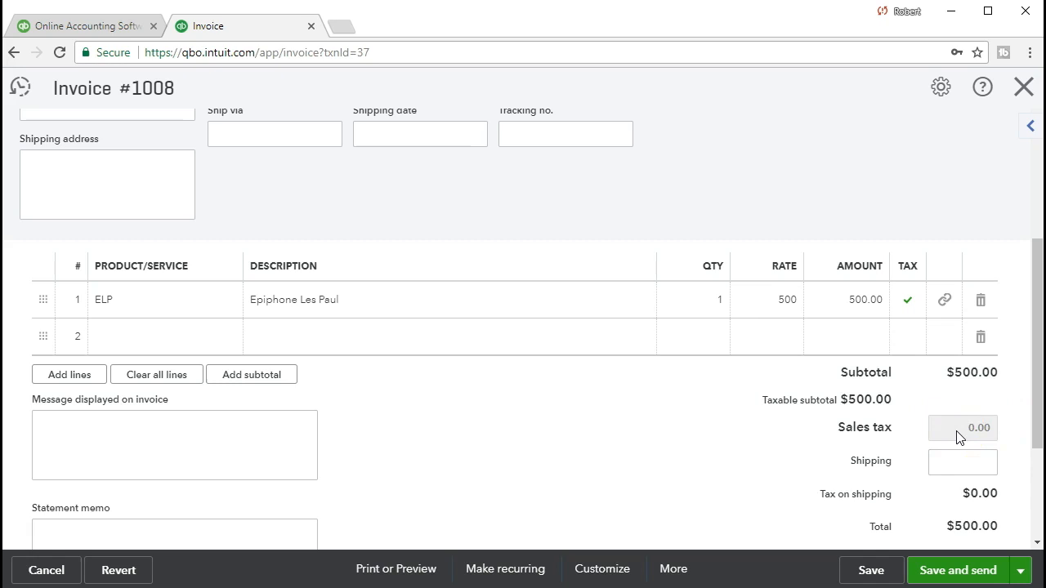
pyautogui.scroll(3, 756, 468)
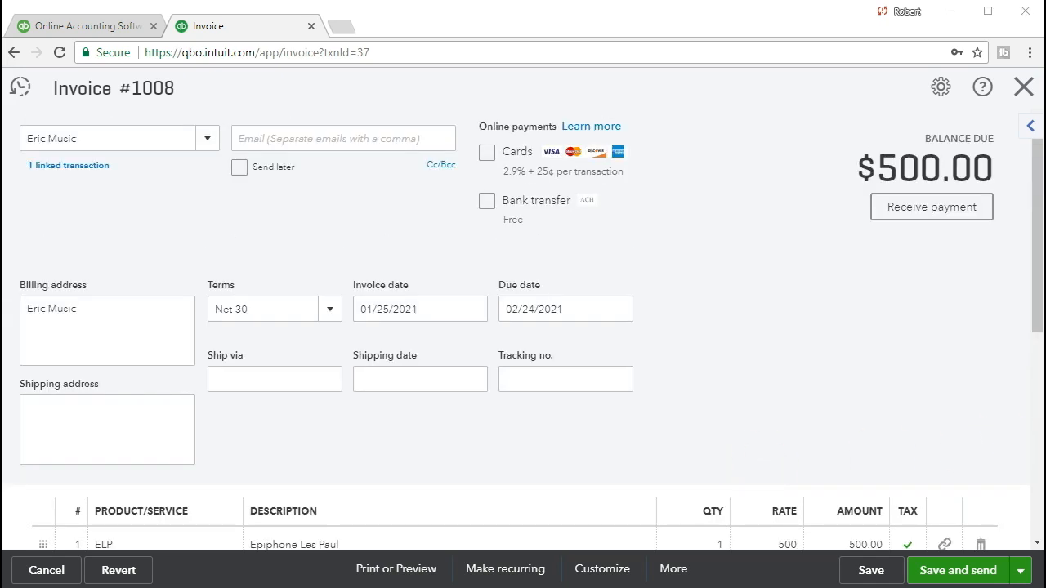
# Paste the customer's street address into the billing address and tab through the date fields
pyautogui.click(68, 329)
pyautogui.click(724, 542)
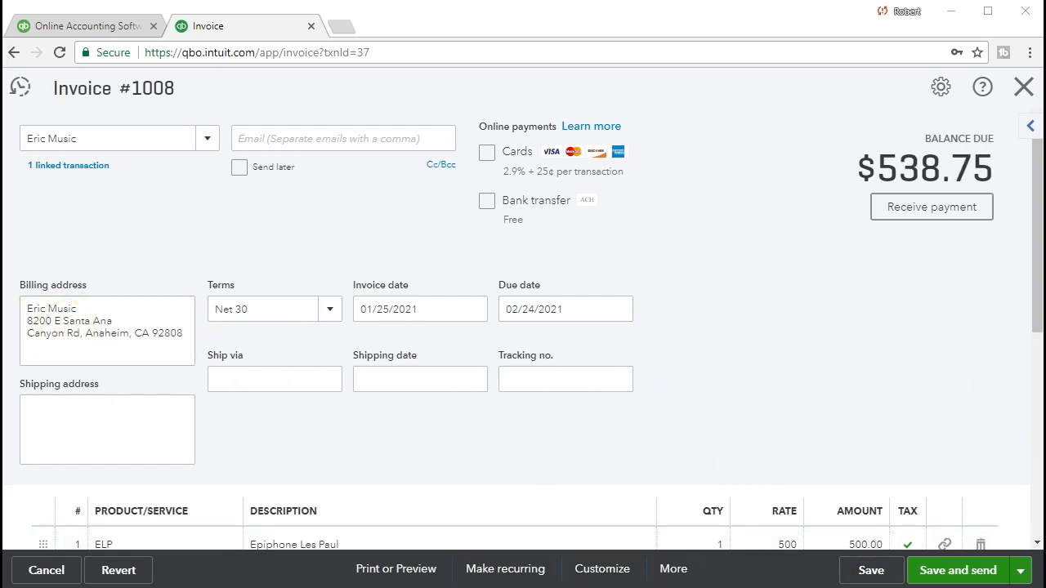
pyautogui.click(447, 307)
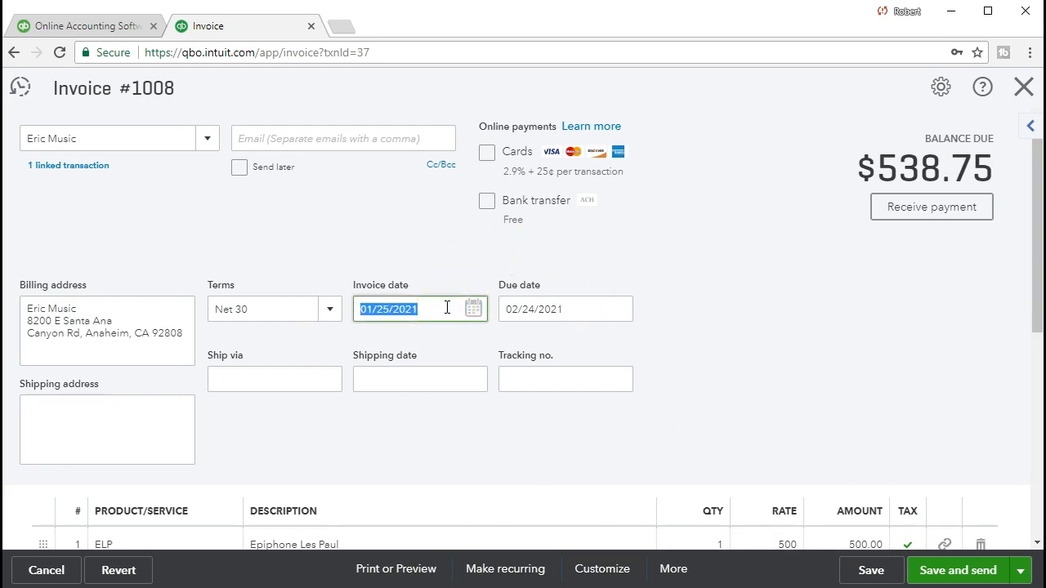
pyautogui.press('Tab')
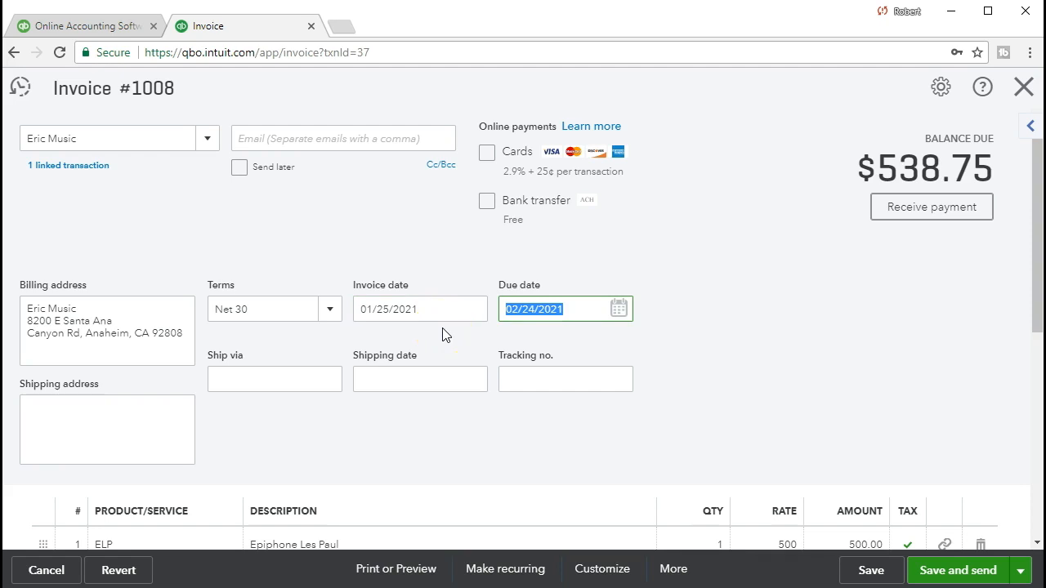
pyautogui.press('Tab')
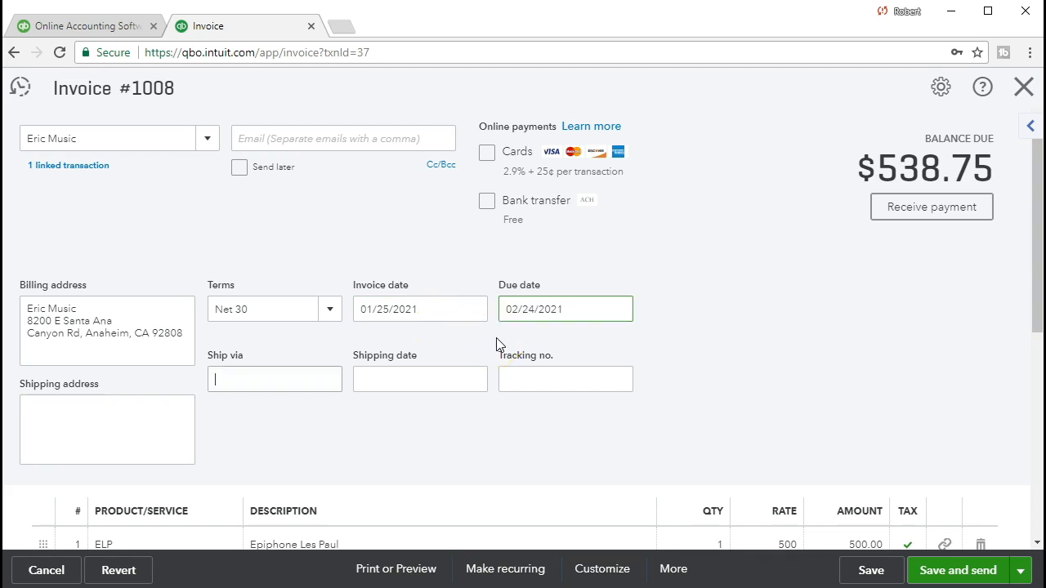
# Check the 38.75 sales tax and $538.75 balance due, shifting the Calculator left
pyautogui.scroll(-1, 496, 344)
pyautogui.scroll(-1, 496, 344)
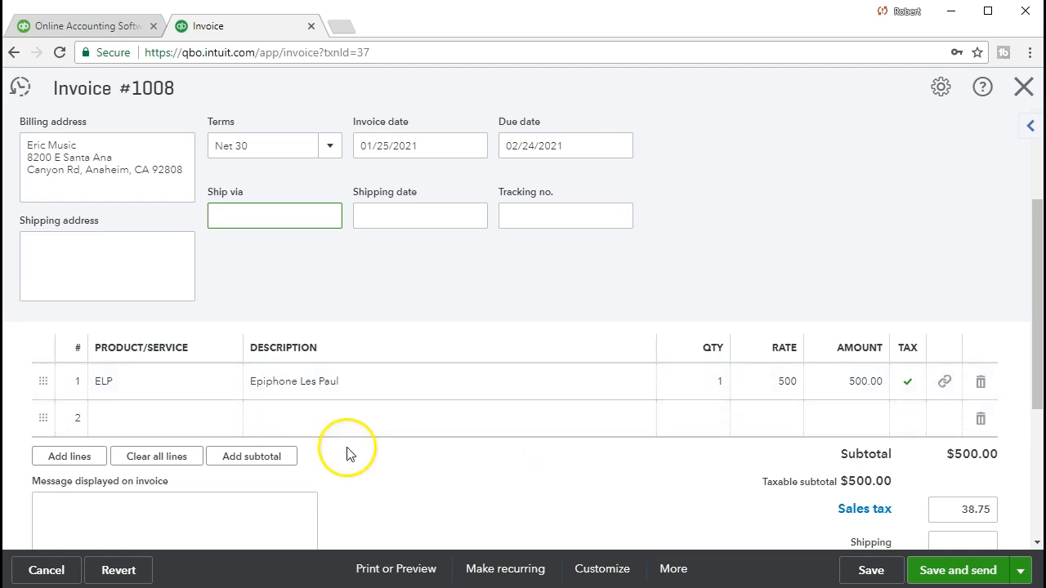
pyautogui.click(204, 427)
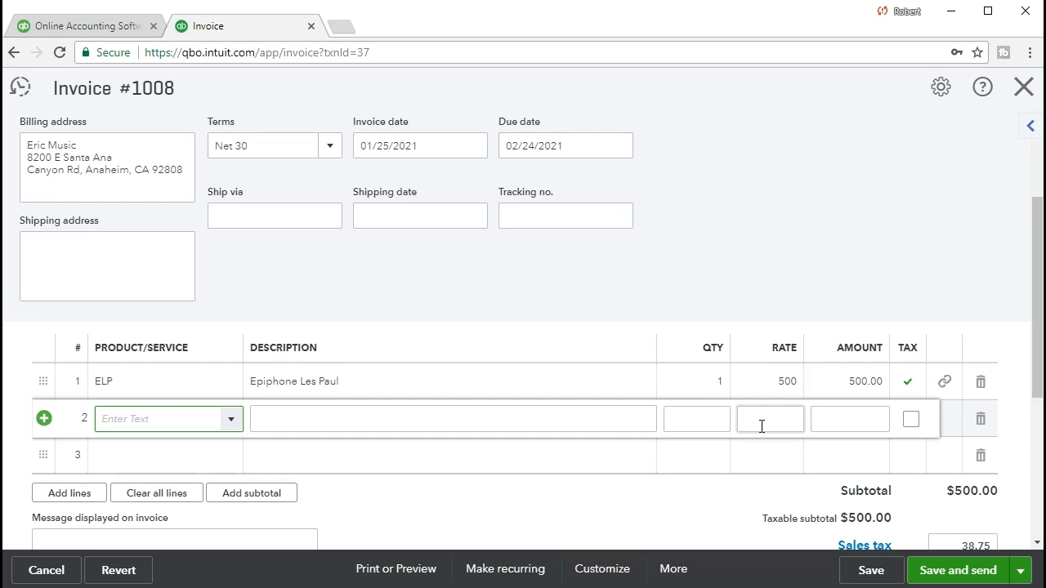
pyautogui.scroll(-1, 751, 436)
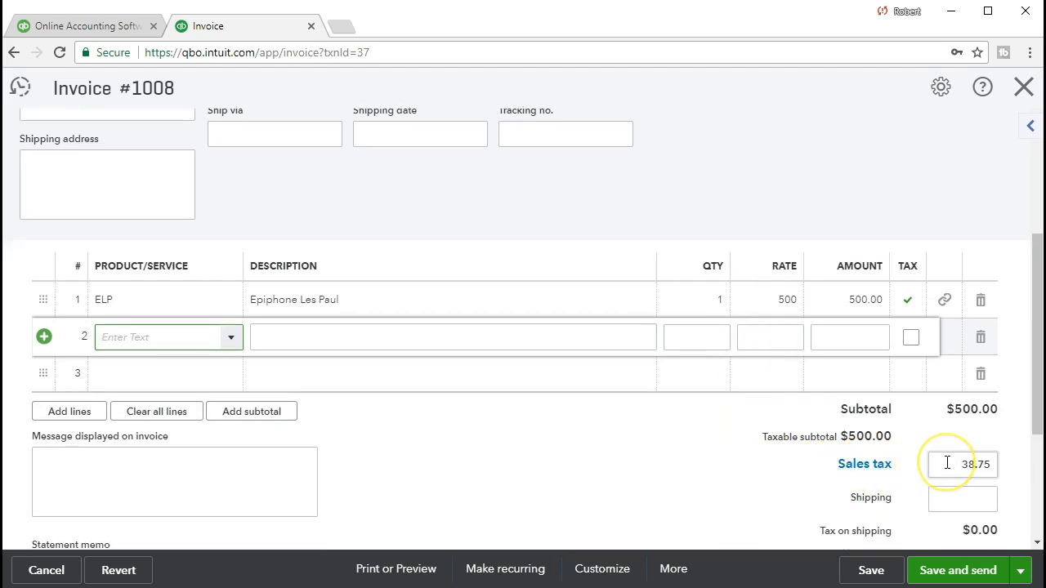
pyautogui.scroll(-1, 947, 465)
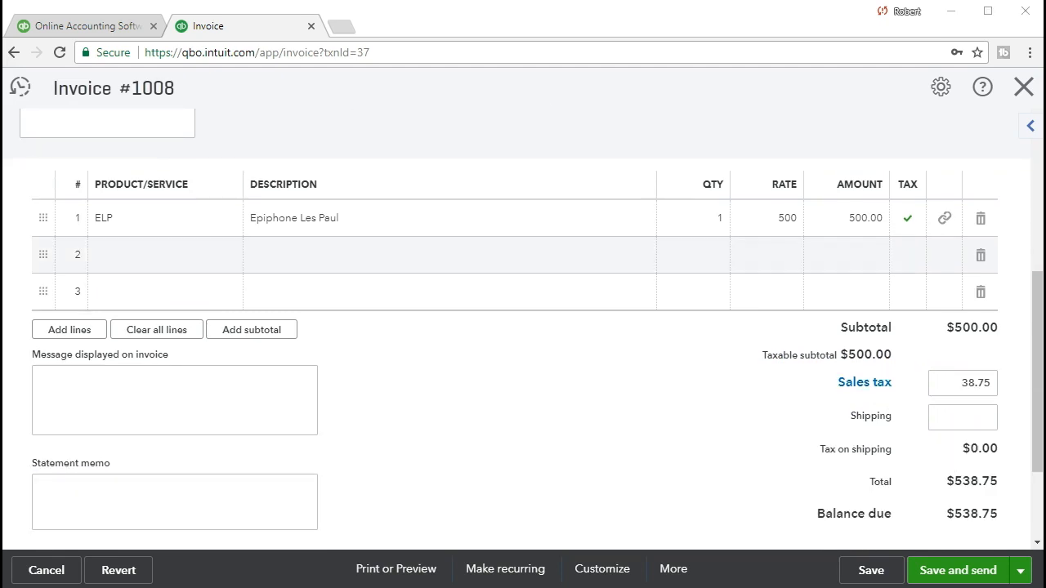
pyautogui.moveTo(607, 136); pyautogui.dragTo(568, 137)
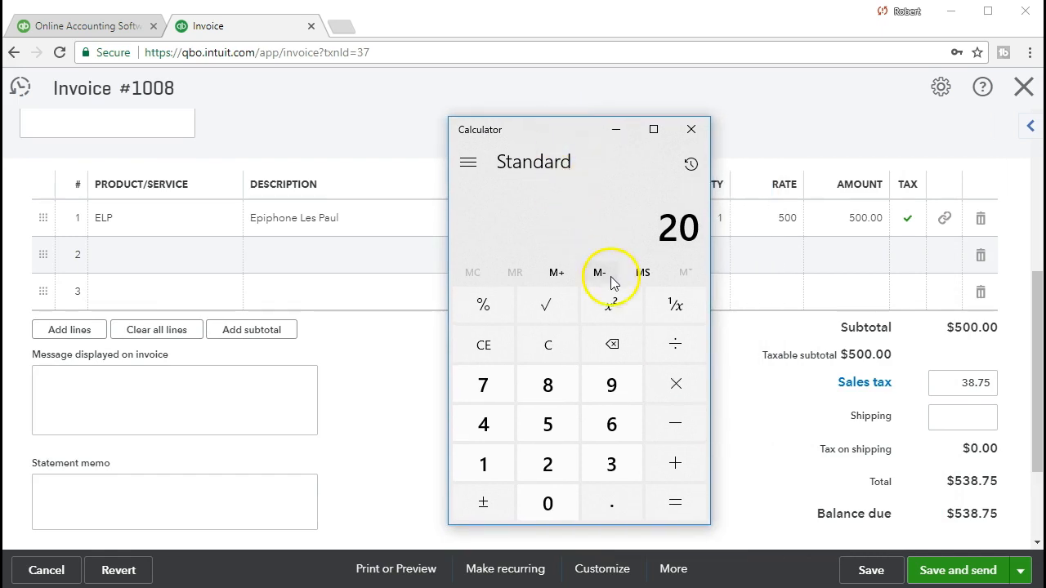
# Calculate 500 × 0.05 = 25 in Windows Calculator
pyautogui.click(555, 344)
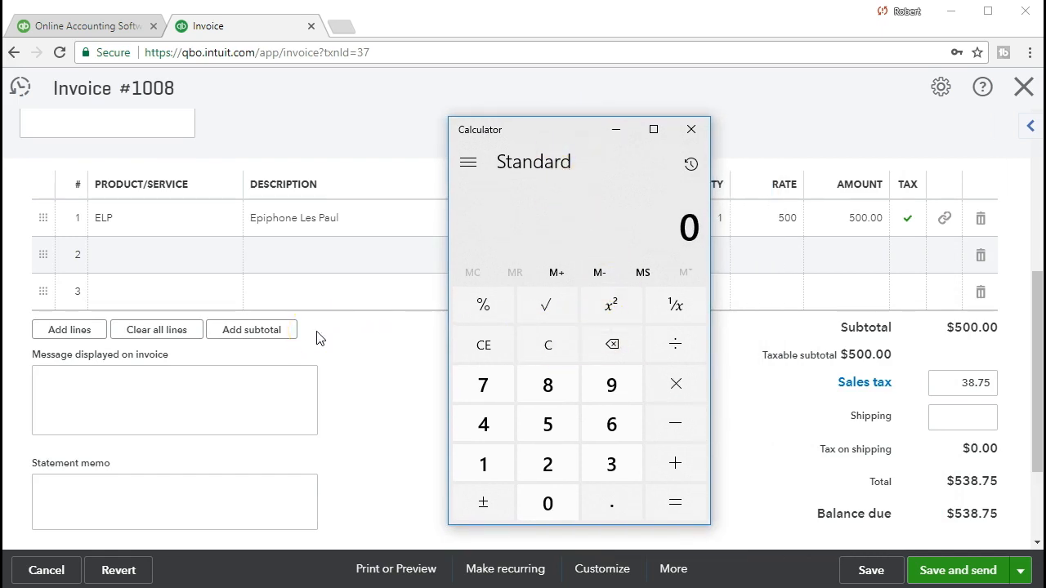
pyautogui.write('500*')
pyautogui.write('0.05')
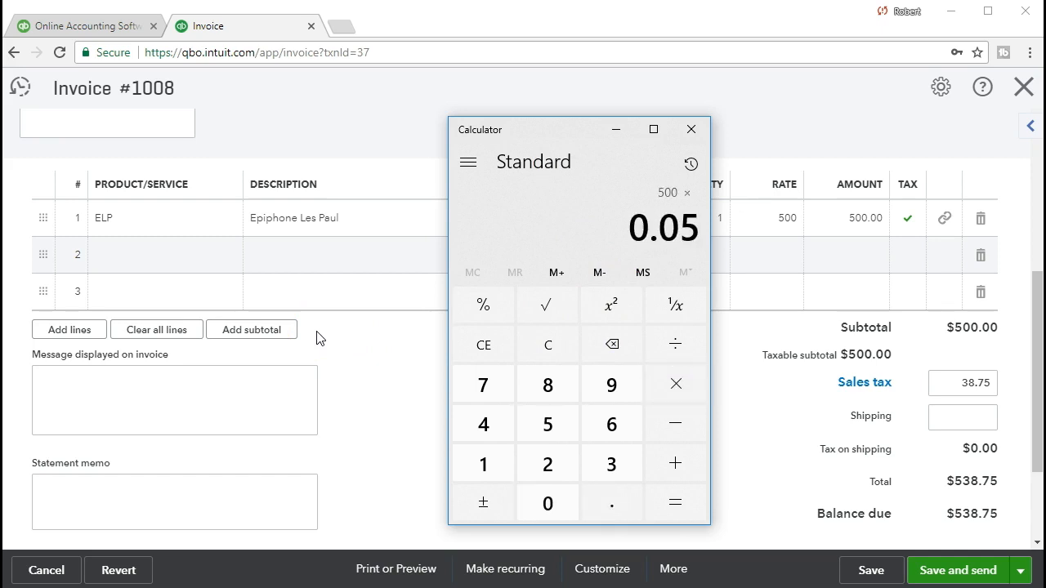
pyautogui.press('Return')
# Move the Calculator off the invoice and select the 38.75 sales tax amount
pyautogui.click(354, 267)
pyautogui.click(545, 136)
pyautogui.moveTo(544, 134); pyautogui.dragTo(1045, 134)
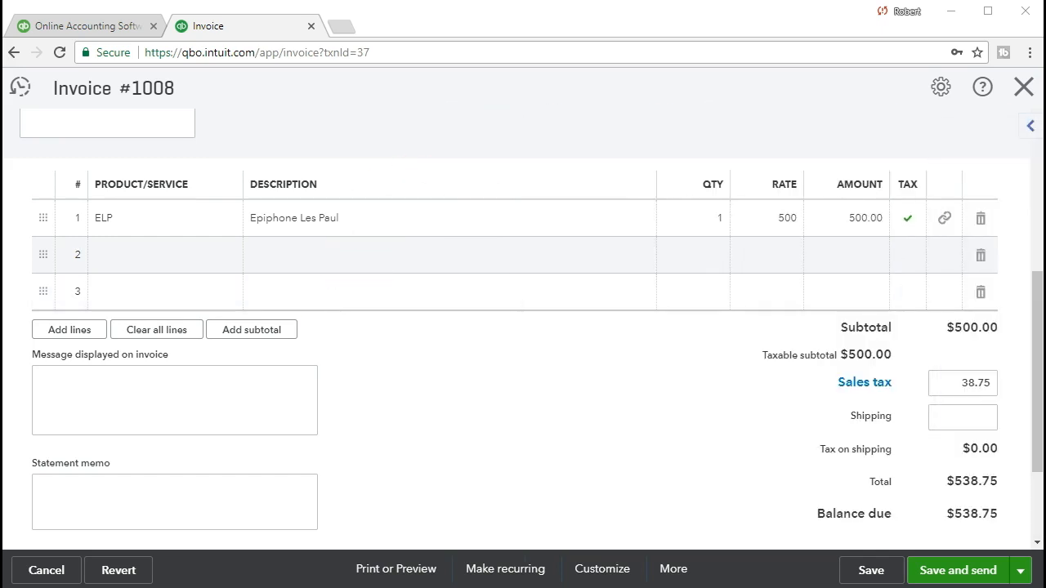
pyautogui.moveTo(954, 382); pyautogui.dragTo(1015, 357)
# Override the sales tax to 25.00 and keep the overridden amount
pyautogui.write('25')
pyautogui.click(1016, 361)
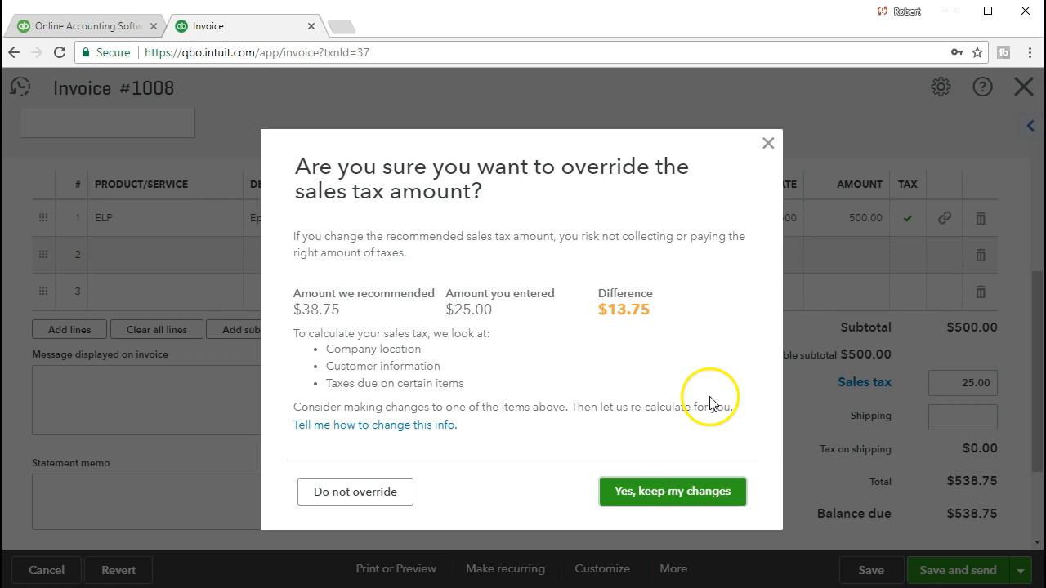
pyautogui.click(667, 495)
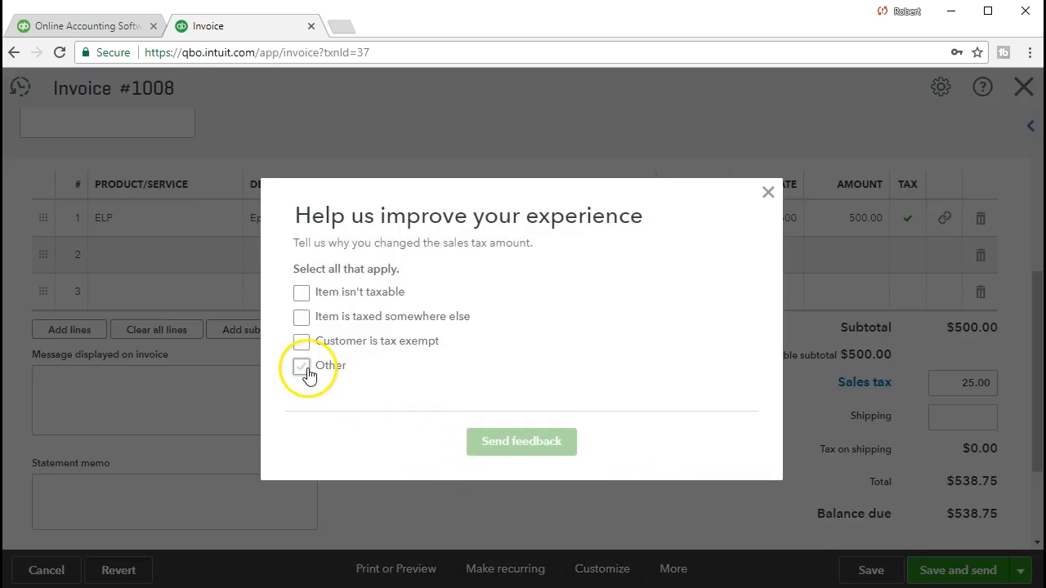
# Give 'Practice problem' as the Other reason and send the feedback
pyautogui.click(305, 369)
pyautogui.click(416, 384)
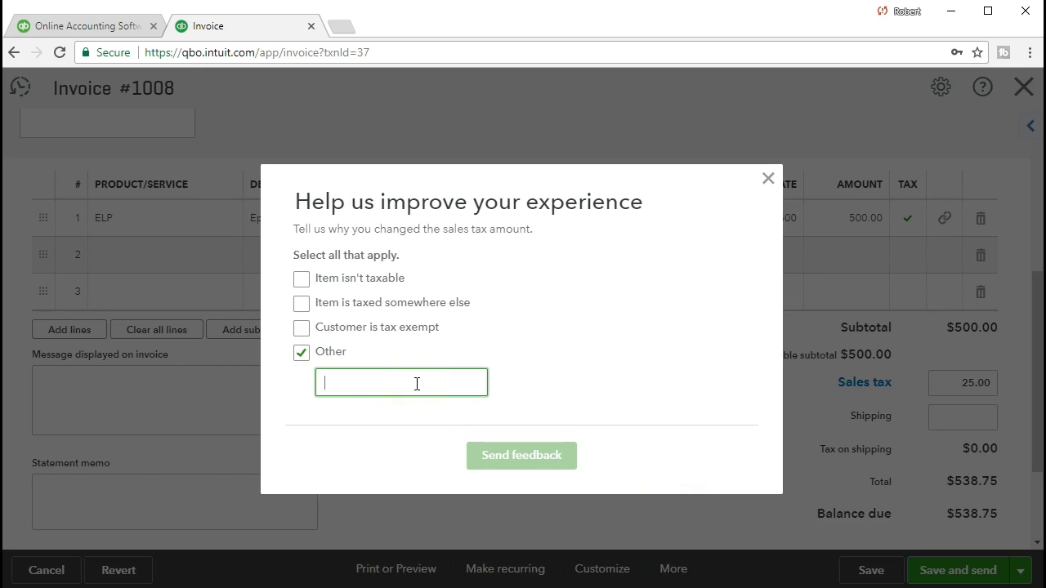
pyautogui.write('Practice problem')
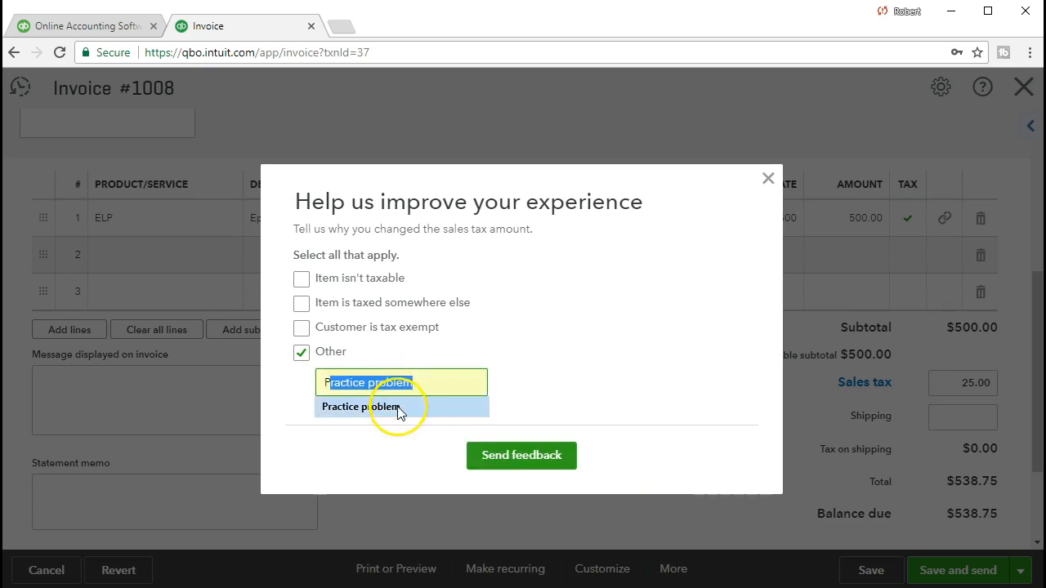
pyautogui.click(398, 407)
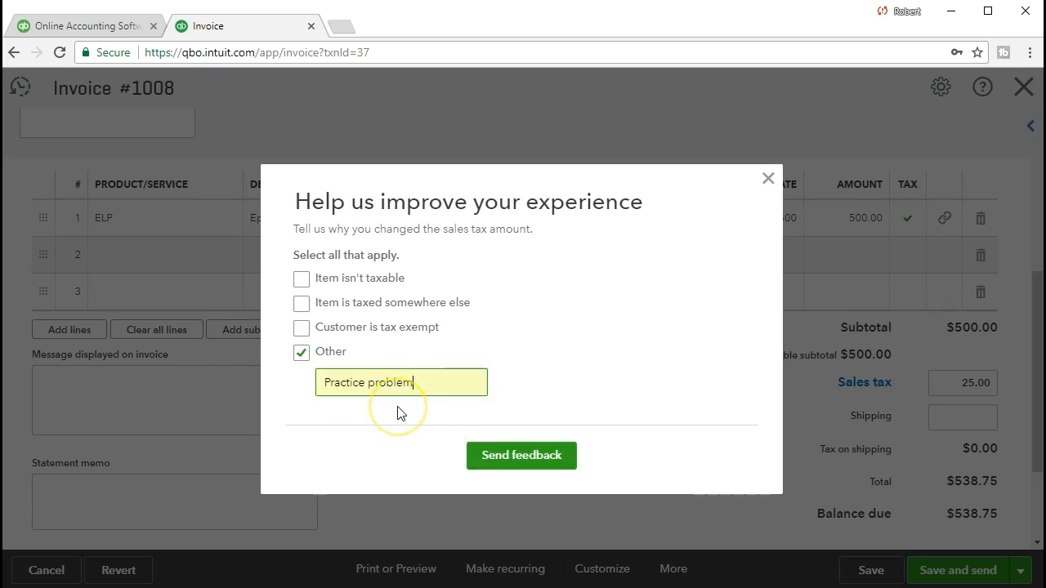
pyautogui.click(504, 458)
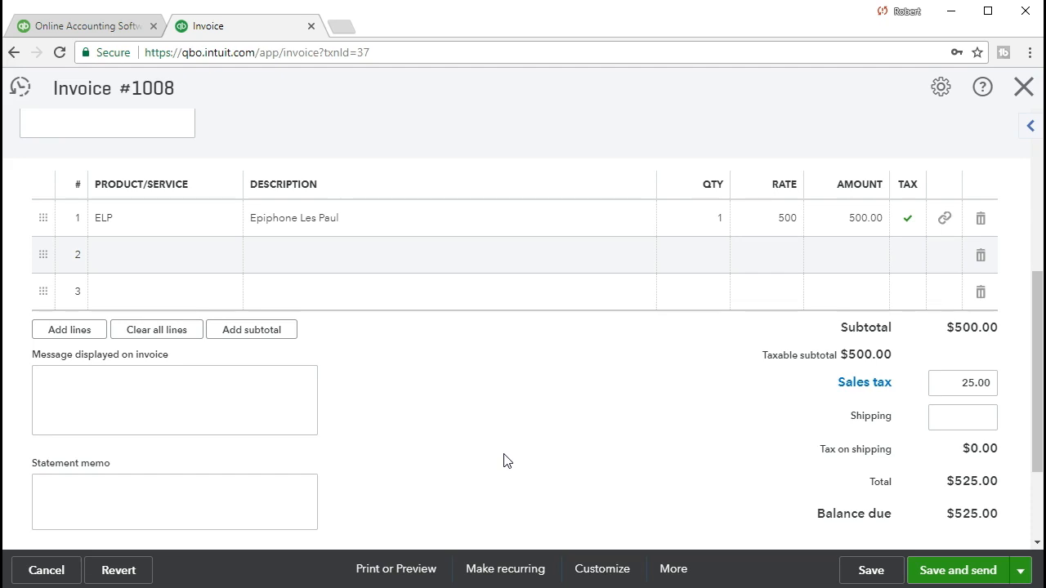
# Review invoice #1008's totals and commit the 25.00 sales tax amount
pyautogui.scroll(5, 503, 461)
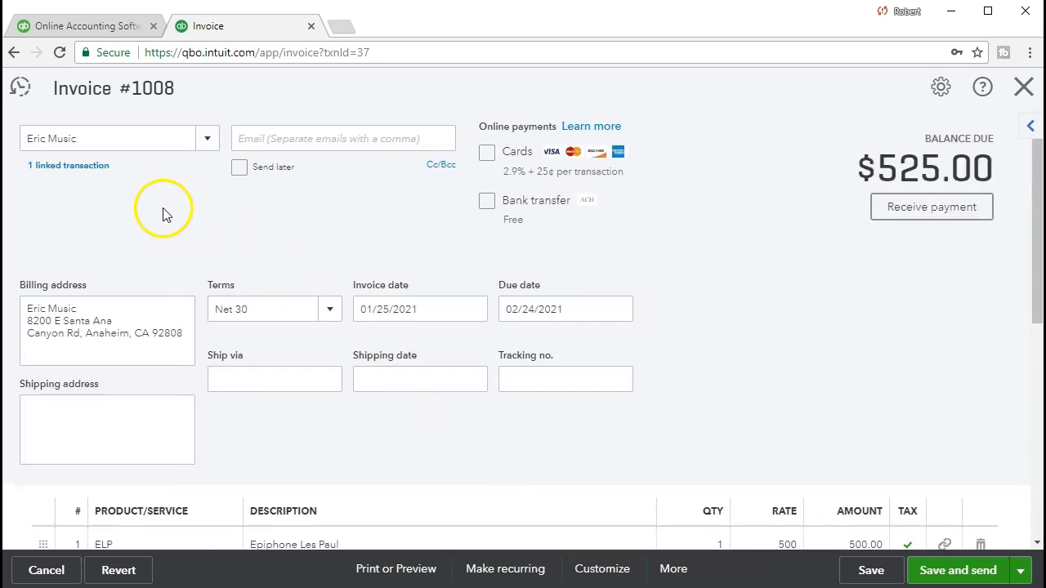
pyautogui.click(127, 116)
pyautogui.scroll(-2, 670, 322)
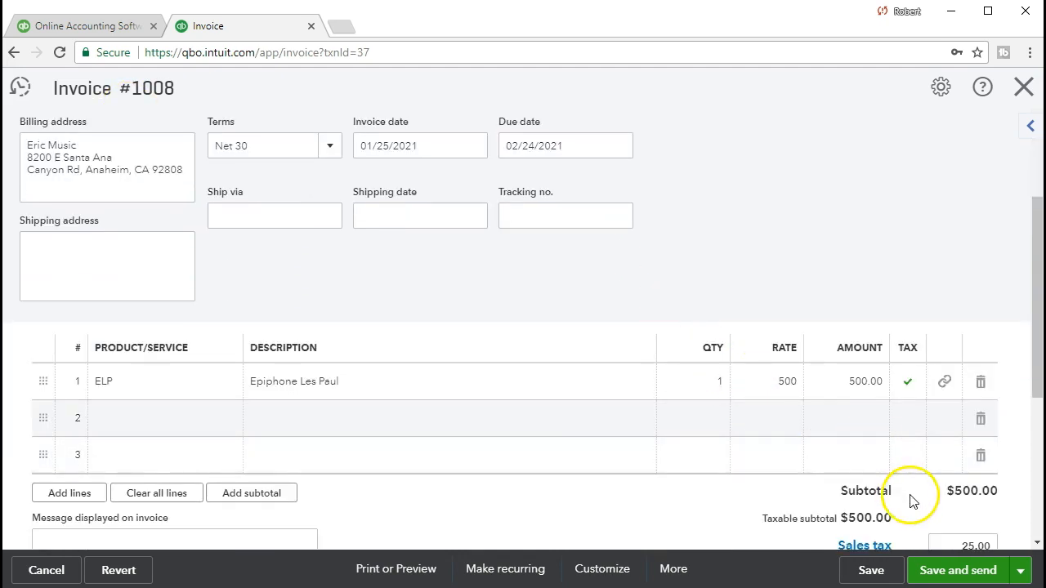
pyautogui.scroll(-1, 913, 502)
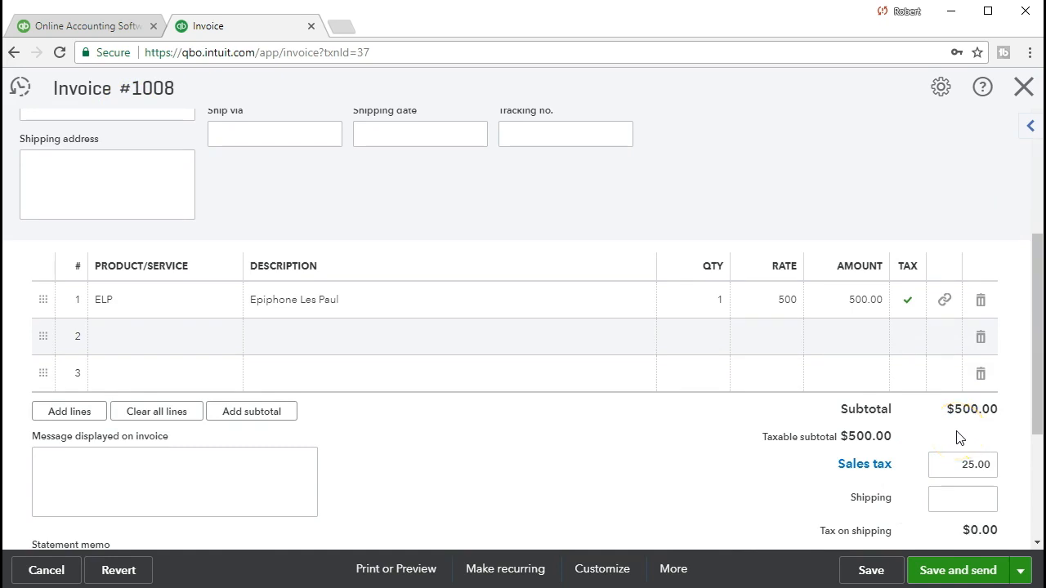
pyautogui.scroll(-1, 946, 528)
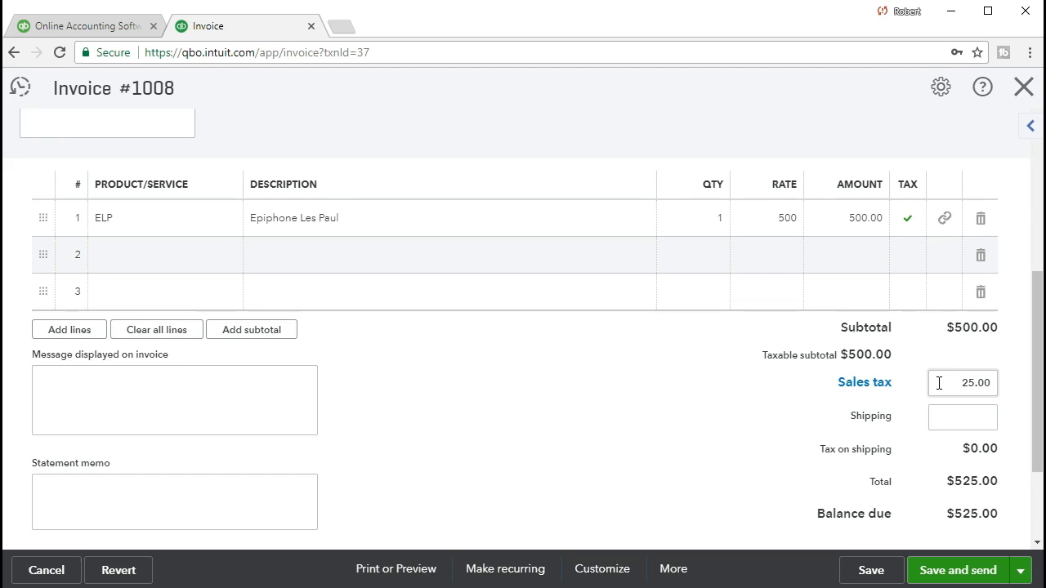
pyautogui.click(666, 439)
pyautogui.scroll(1, 666, 440)
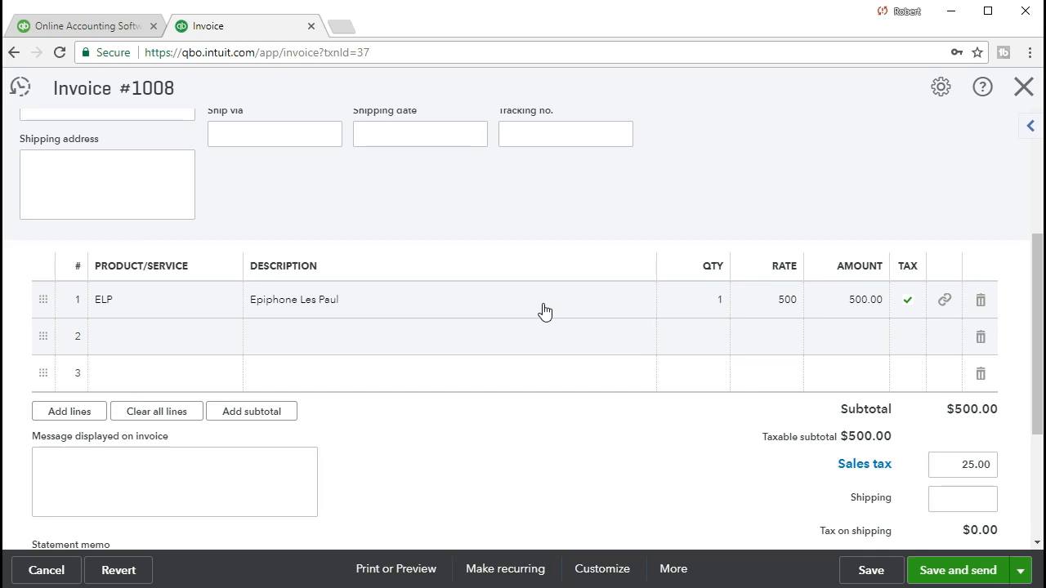
pyautogui.scroll(-1, 545, 312)
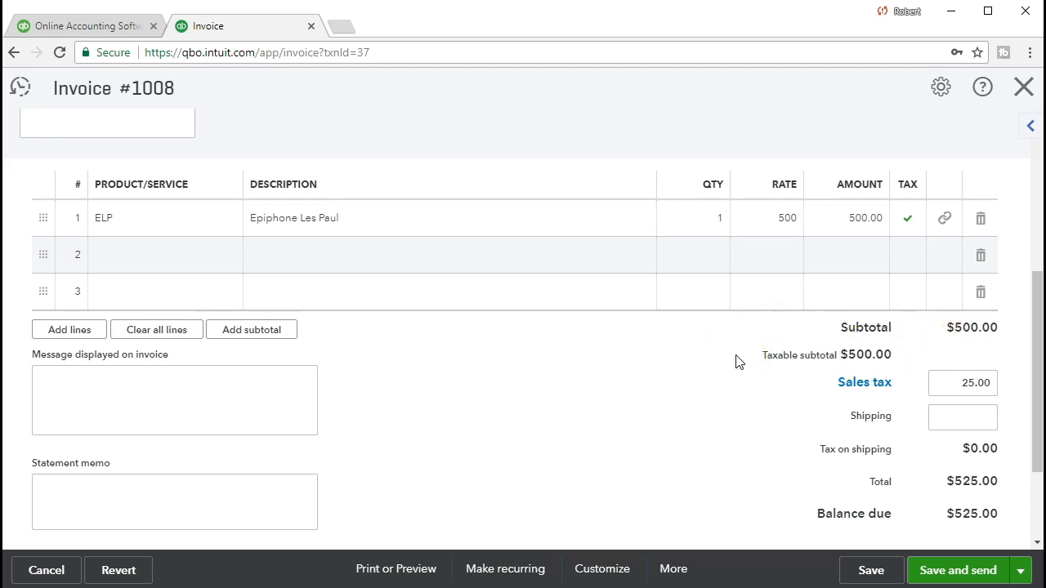
# Save invoice #1008 at $525.00, accept the linked-transaction warning, and close it
pyautogui.click(859, 574)
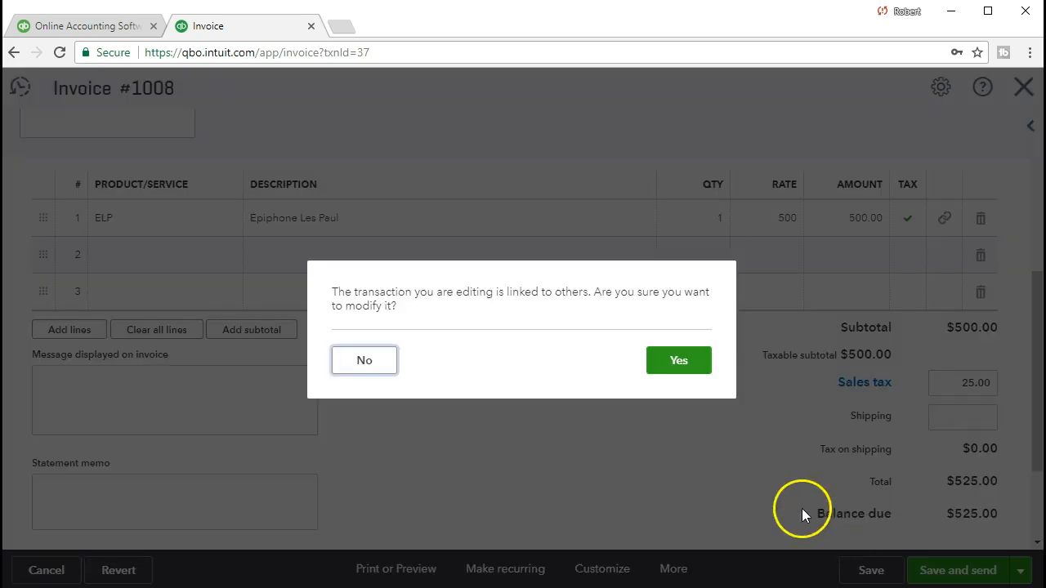
pyautogui.click(692, 377)
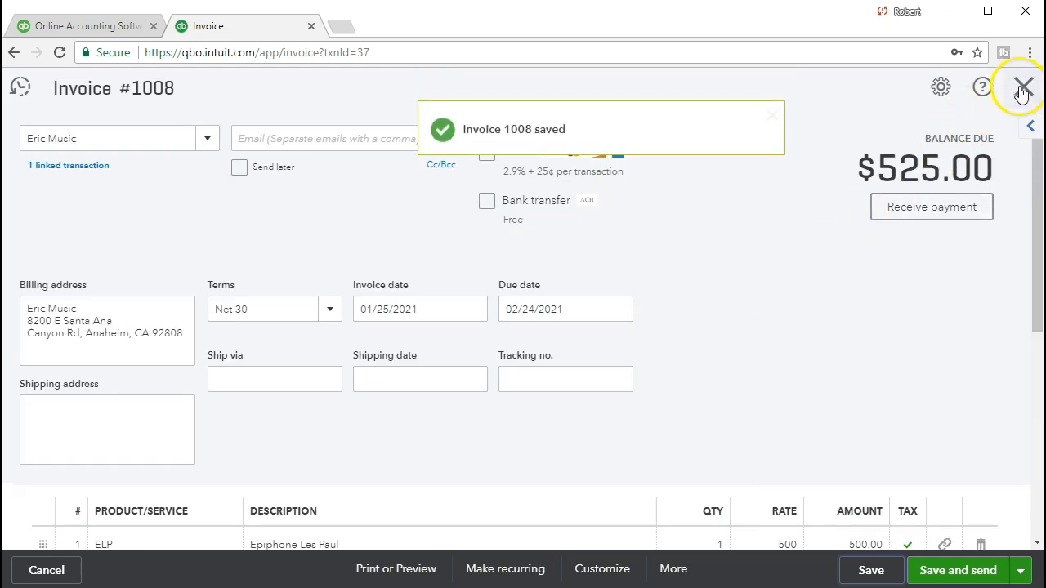
pyautogui.click(1022, 88)
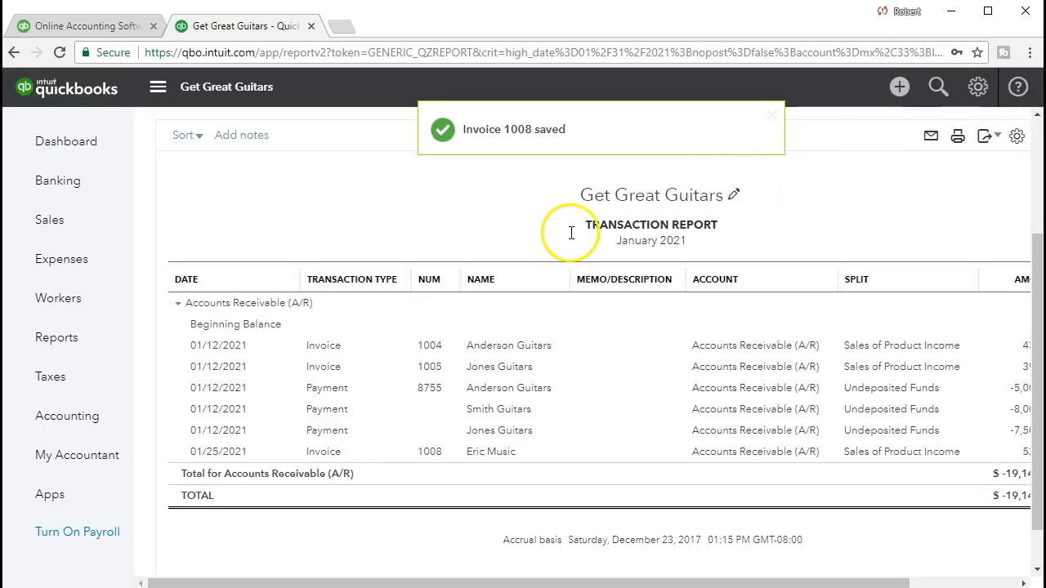
# Find 'bal' in Reports to open the Balance Sheet, then select its start date
pyautogui.click(86, 349)
pyautogui.click(251, 321)
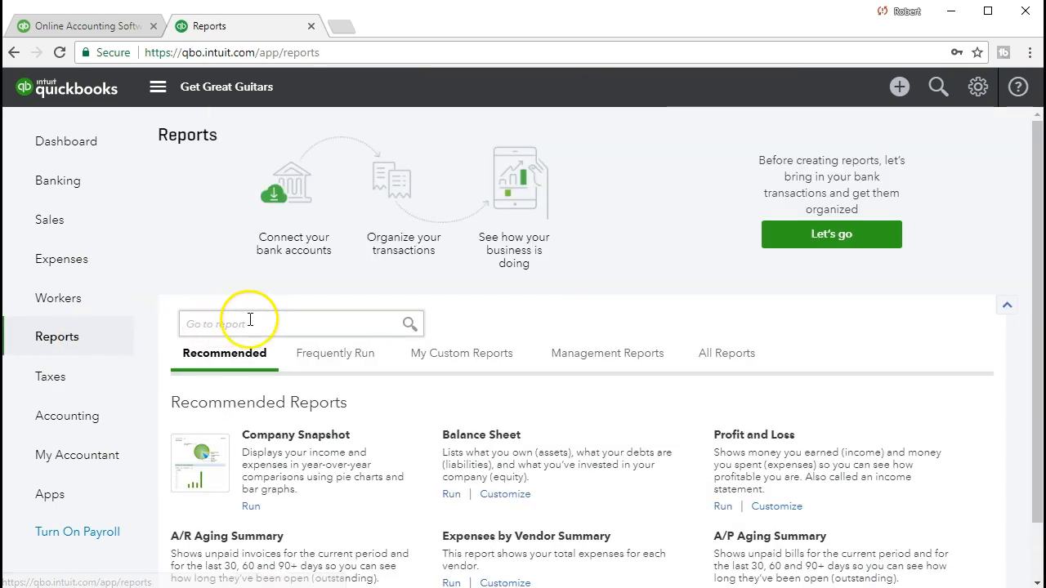
pyautogui.write('bal')
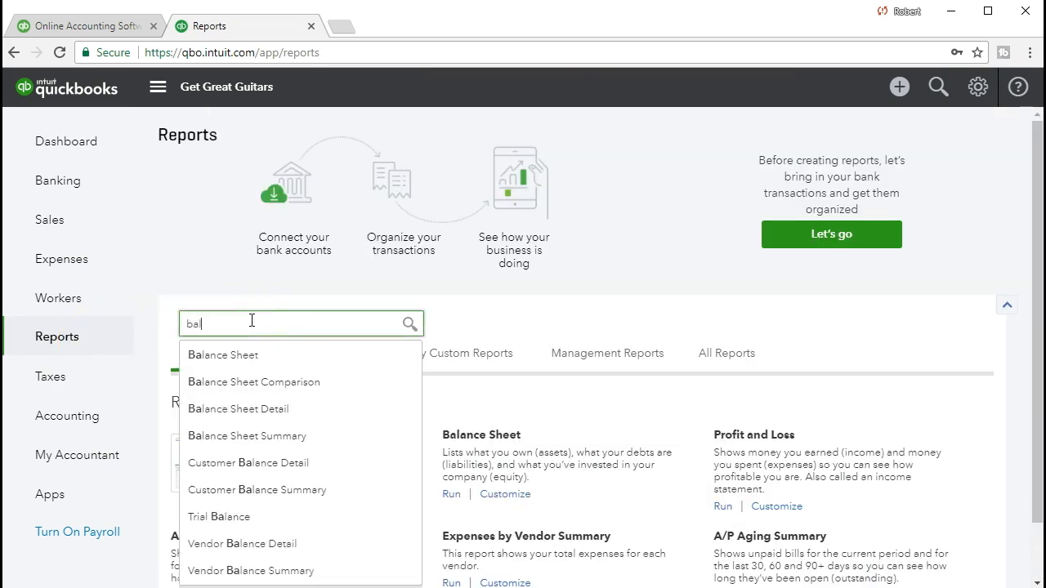
pyautogui.press('Return')
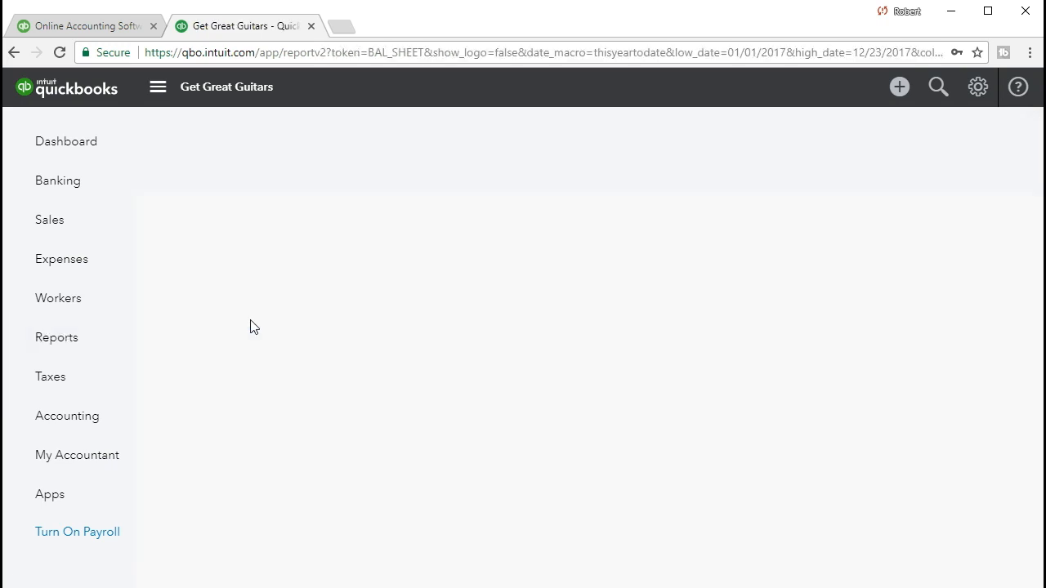
pyautogui.click(419, 173)
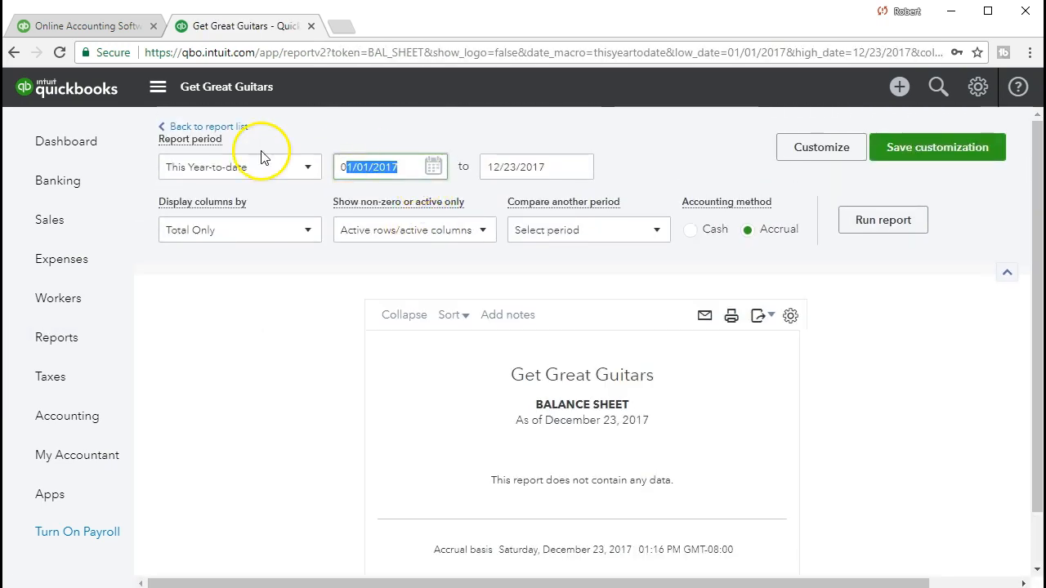
# Rerun the Balance Sheet for 01/01/2021 to 01/31/2021, showing Checking 125,130.00
pyautogui.write('01/01/2021')
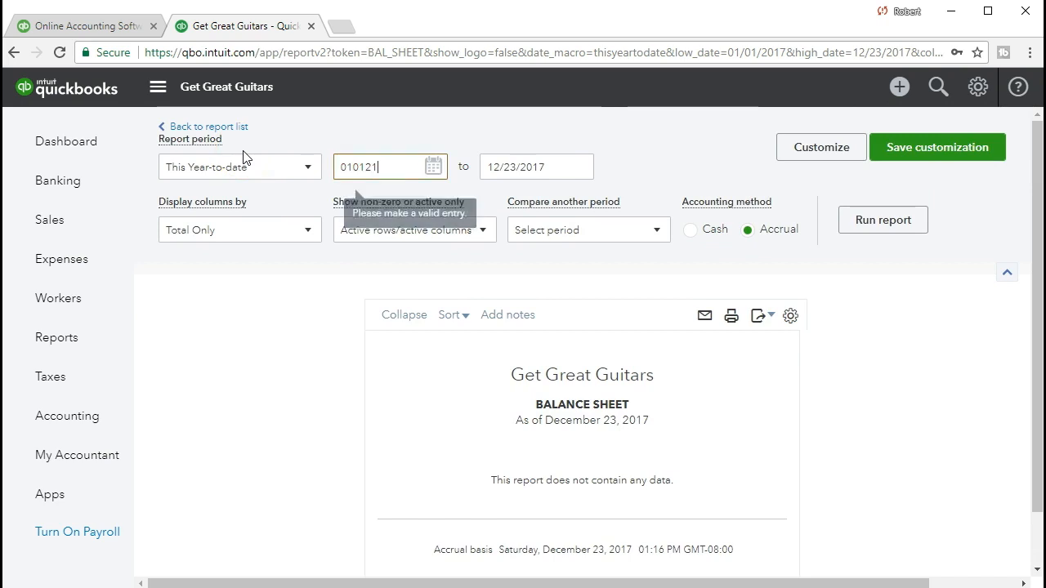
pyautogui.press('Tab')
pyautogui.write('01/31/2021')
pyautogui.press('Tab')
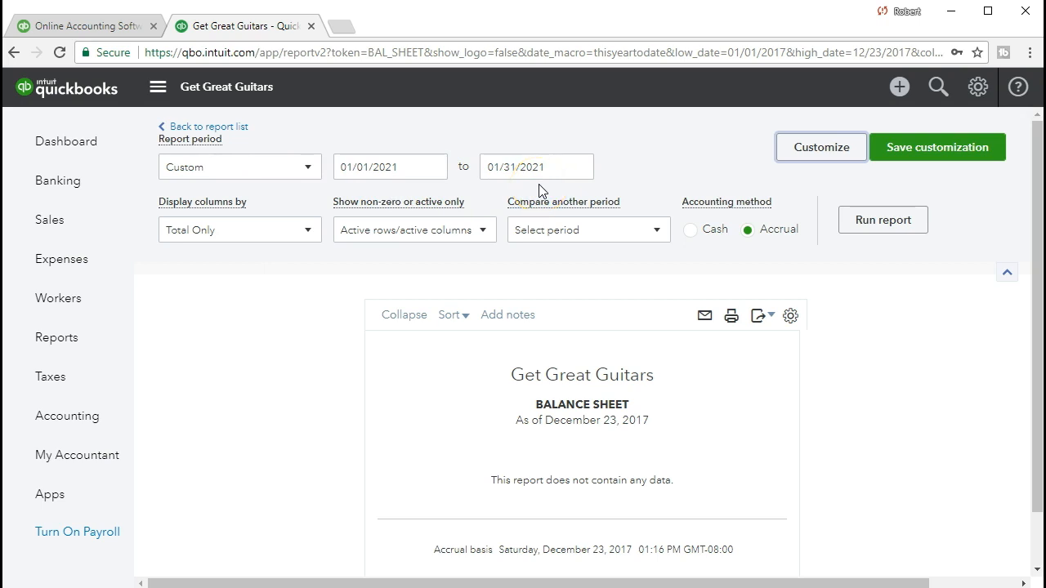
pyautogui.click(865, 221)
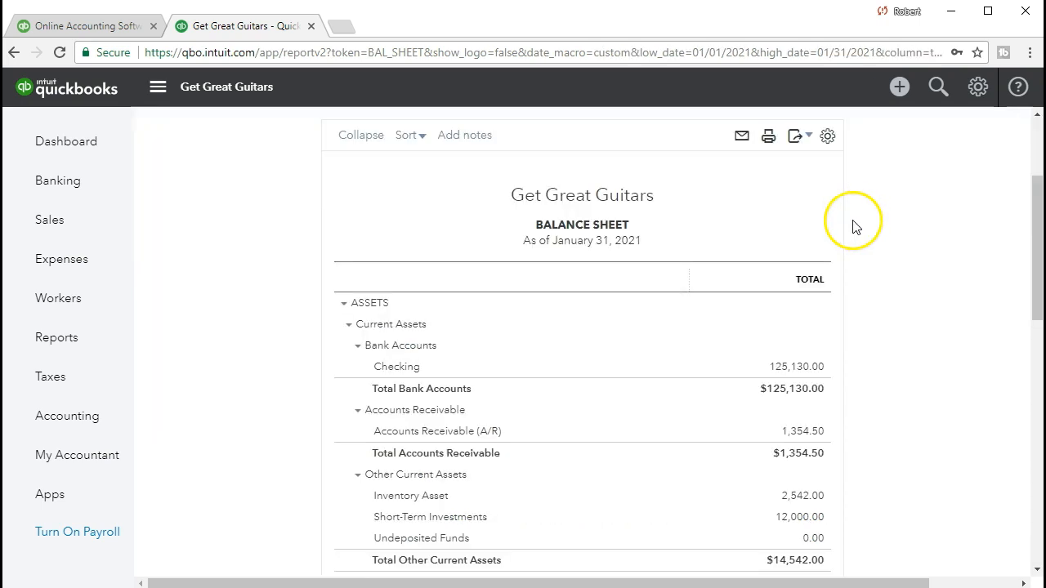
pyautogui.scroll(-1, 642, 373)
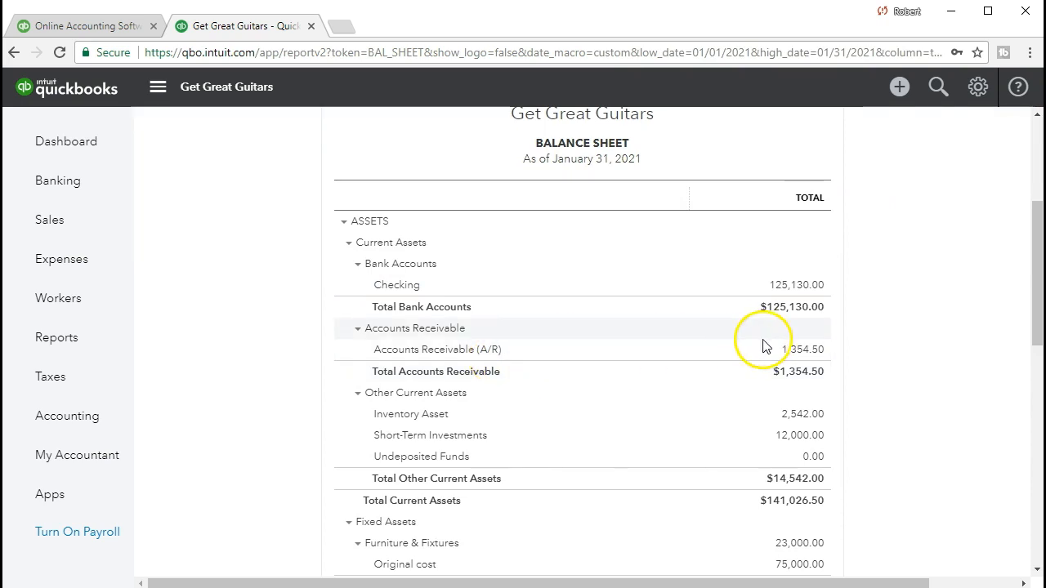
# Drill into the 1,354.50 A/R balance, then open and close Eric Music's 525.00 invoice 1008
pyautogui.click(805, 350)
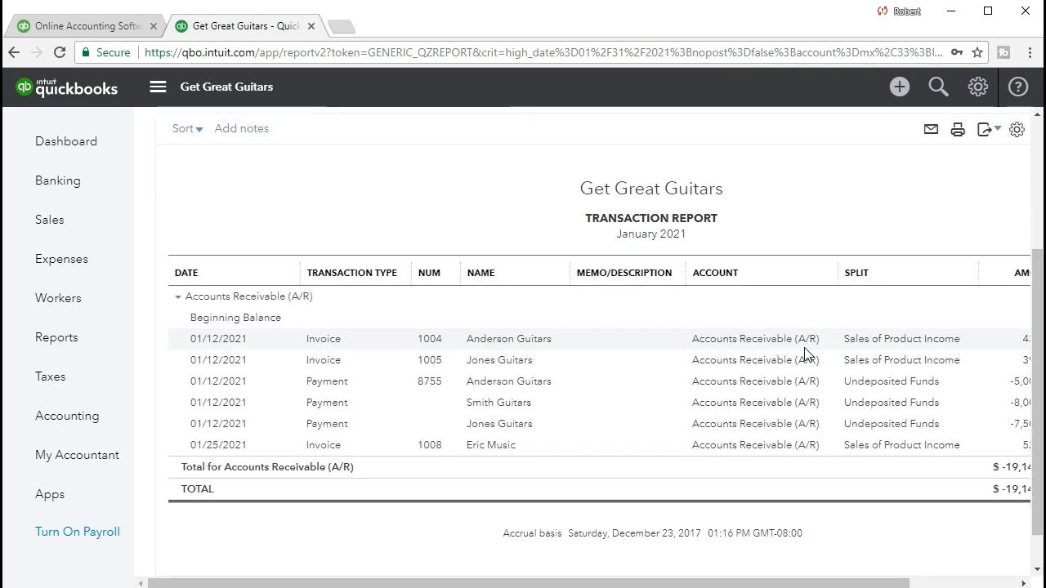
pyautogui.moveTo(793, 582); pyautogui.dragTo(897, 582)
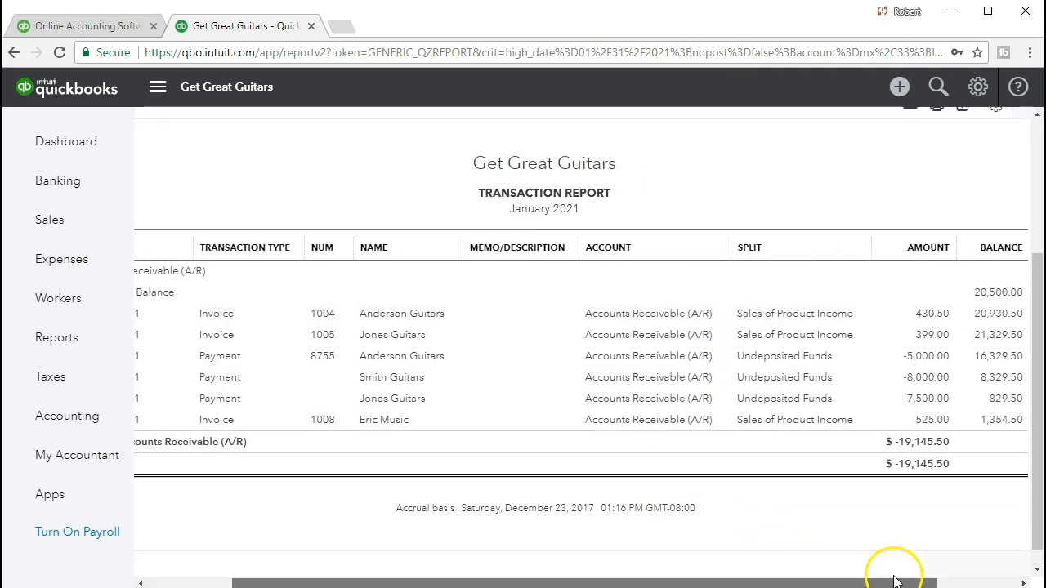
pyautogui.click(930, 421)
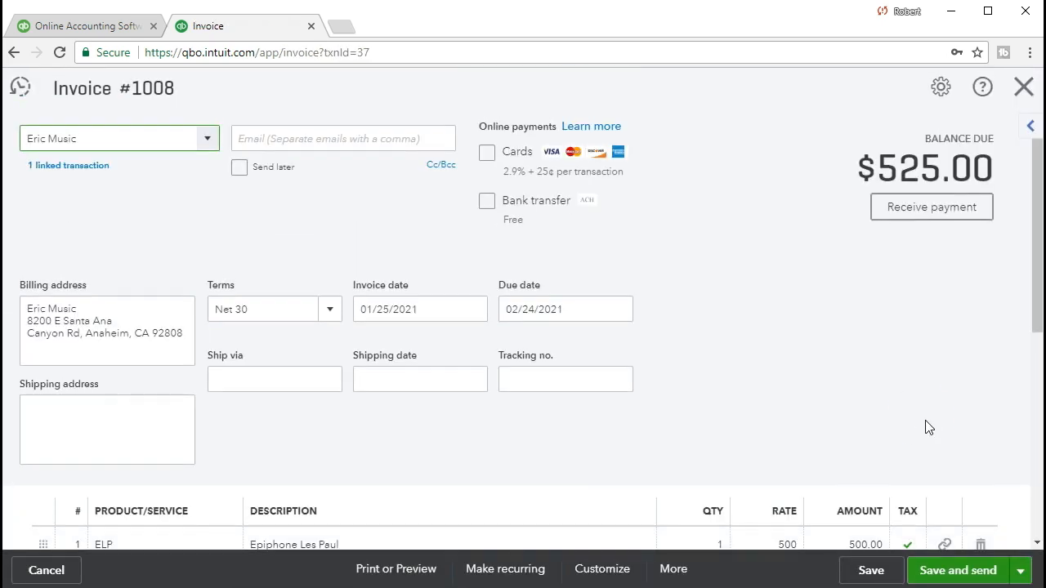
pyautogui.scroll(-4, 925, 425)
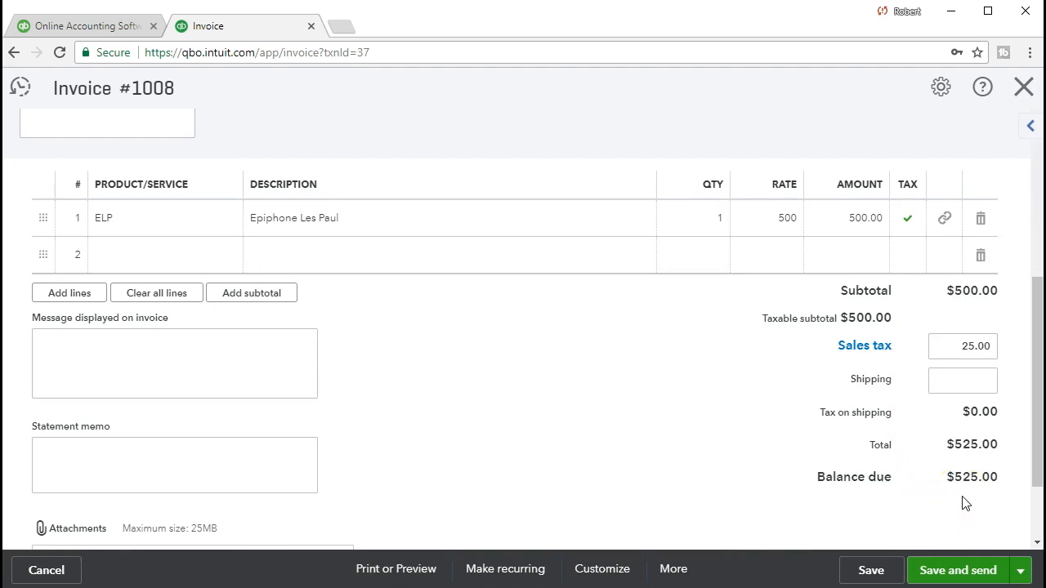
pyautogui.click(1024, 88)
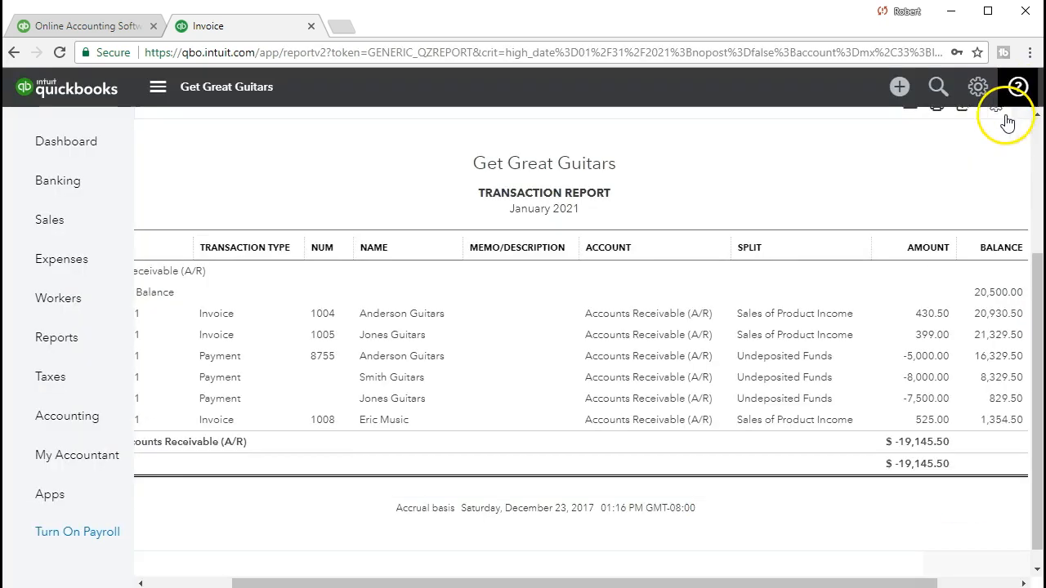
# Open the Profit and Loss report from the Reports search
pyautogui.click(90, 342)
pyautogui.click(235, 325)
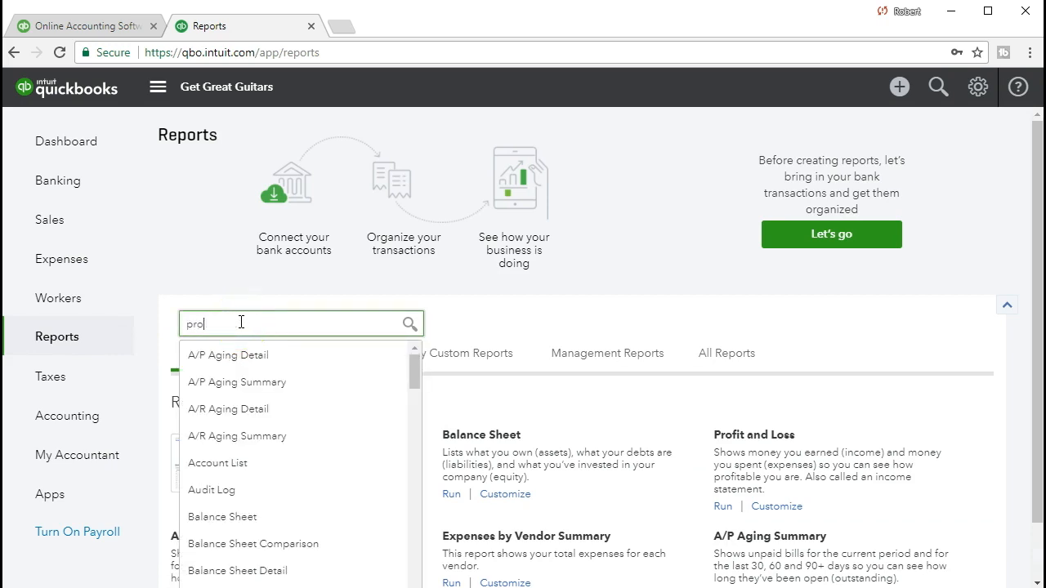
pyautogui.press('Down')
pyautogui.press('Down')
pyautogui.press('Return')
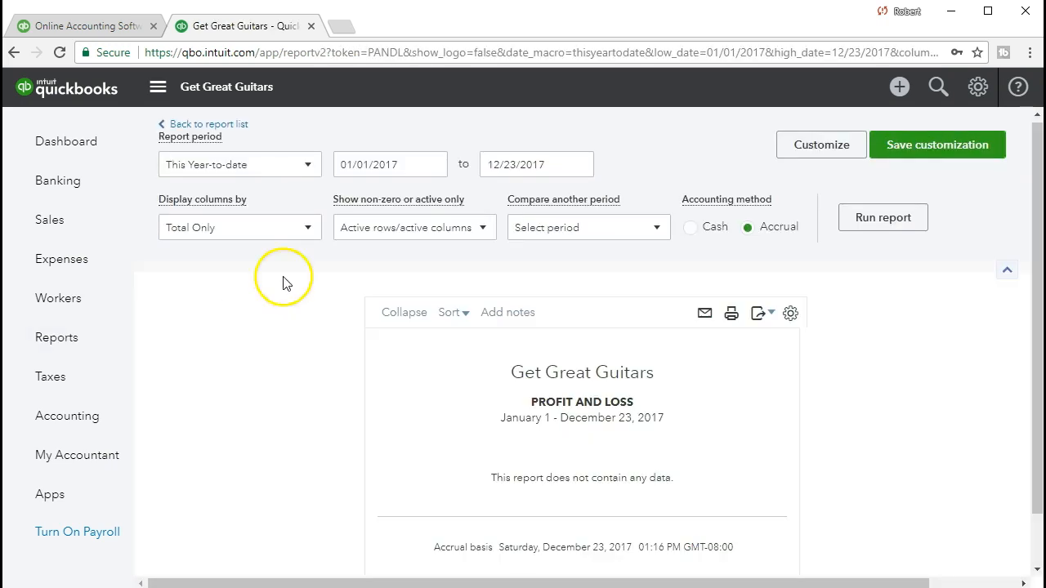
# Run the Profit and Loss for 01/01/2021 to 01/31/2021
pyautogui.click(409, 164)
pyautogui.write('01/01/2021')
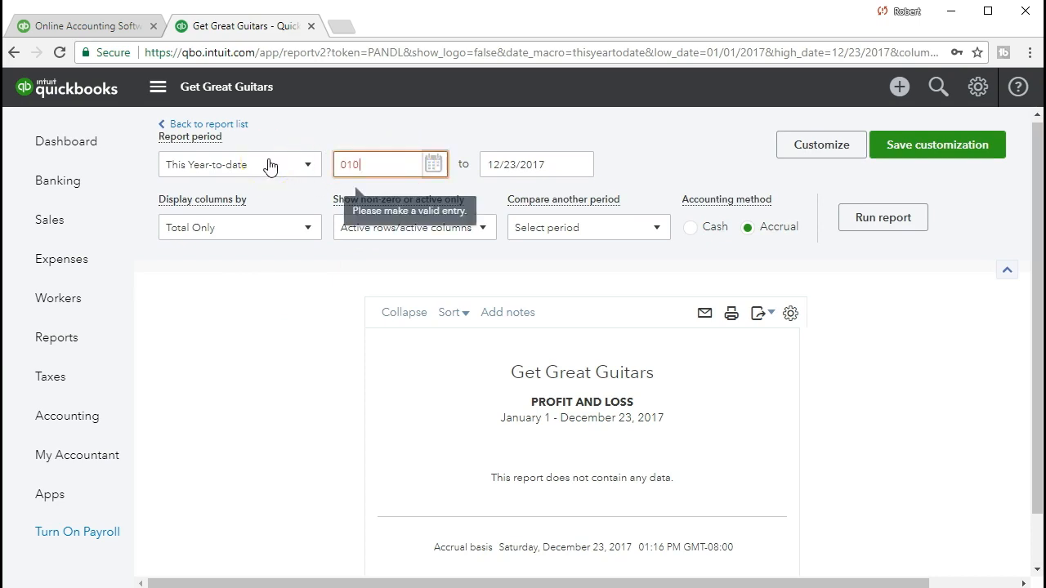
pyautogui.press('Tab')
pyautogui.write('01/31/2021')
pyautogui.press('Tab')
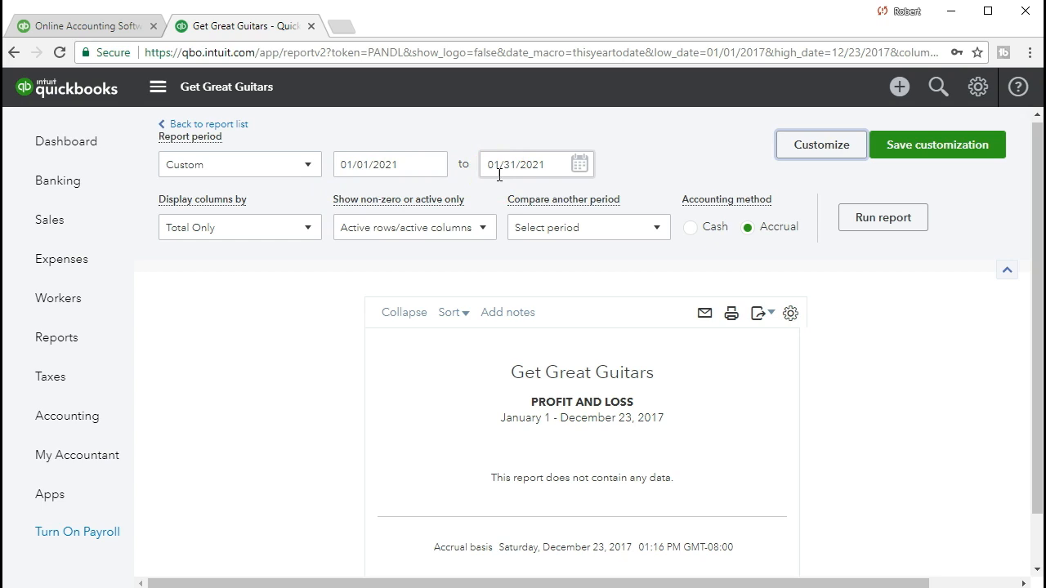
pyautogui.click(871, 217)
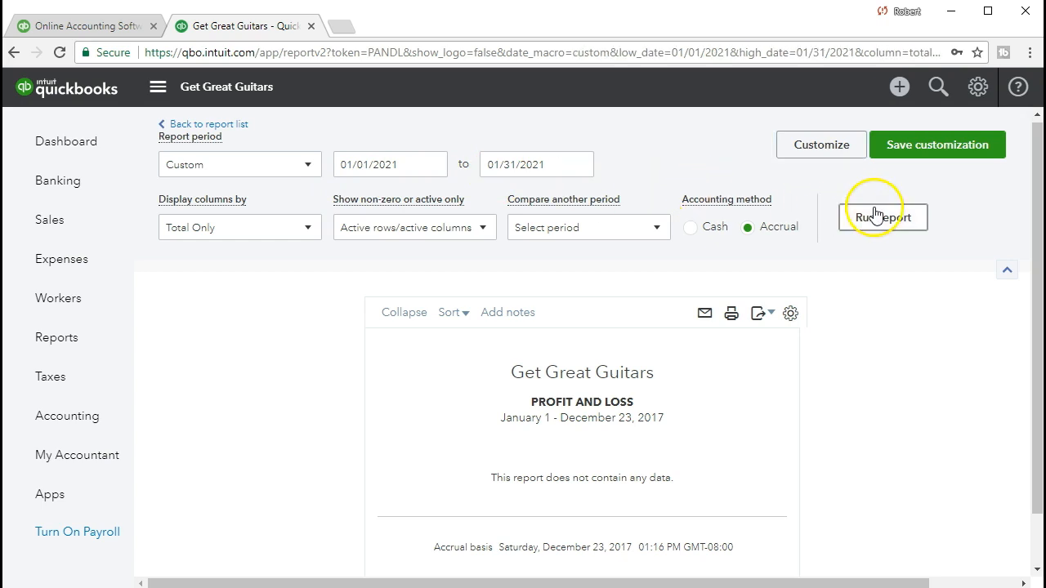
pyautogui.scroll(-1, 875, 214)
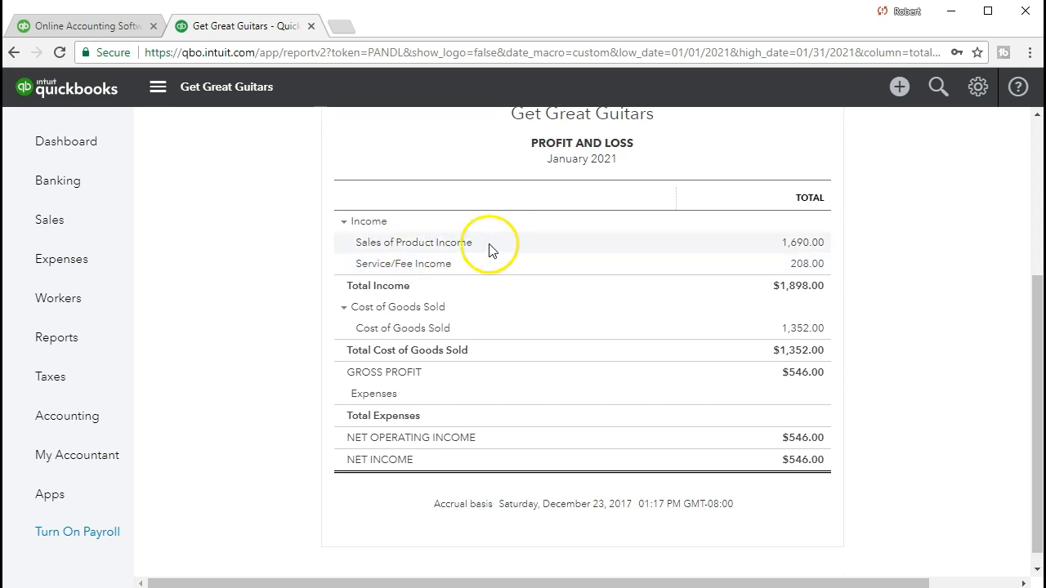
pyautogui.click(809, 248)
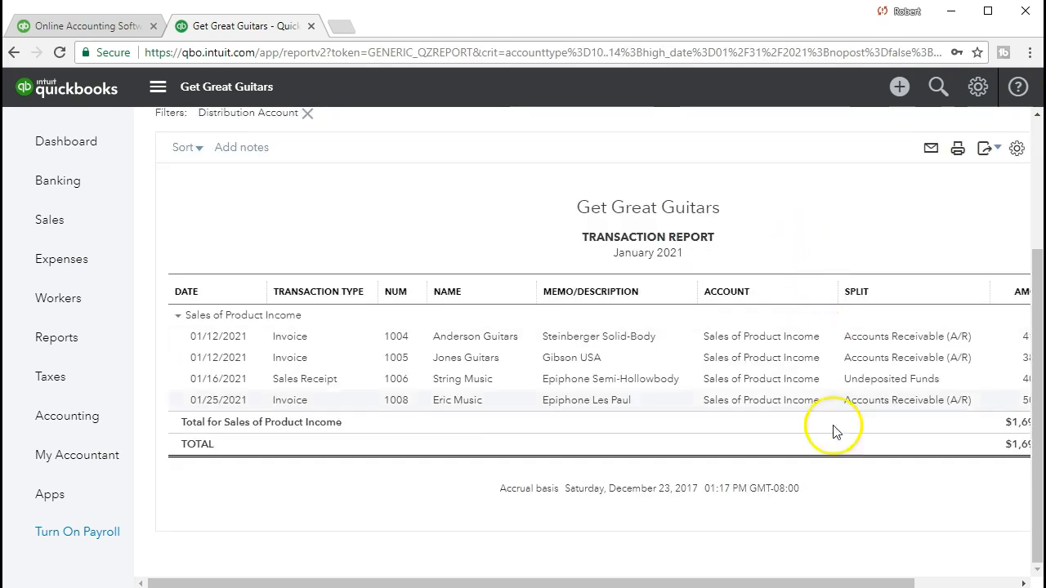
pyautogui.moveTo(858, 581); pyautogui.dragTo(934, 526)
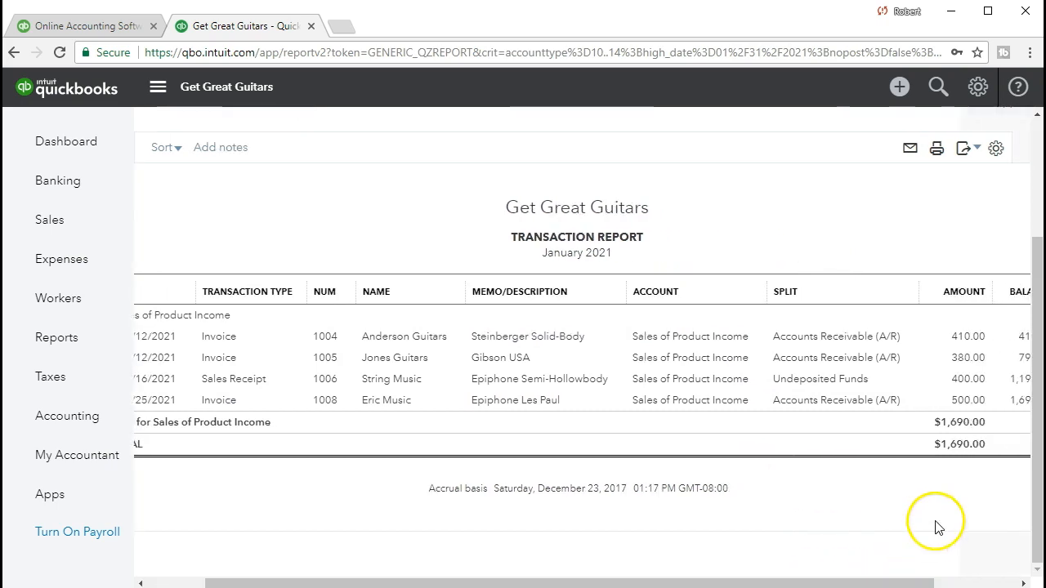
pyautogui.click(969, 402)
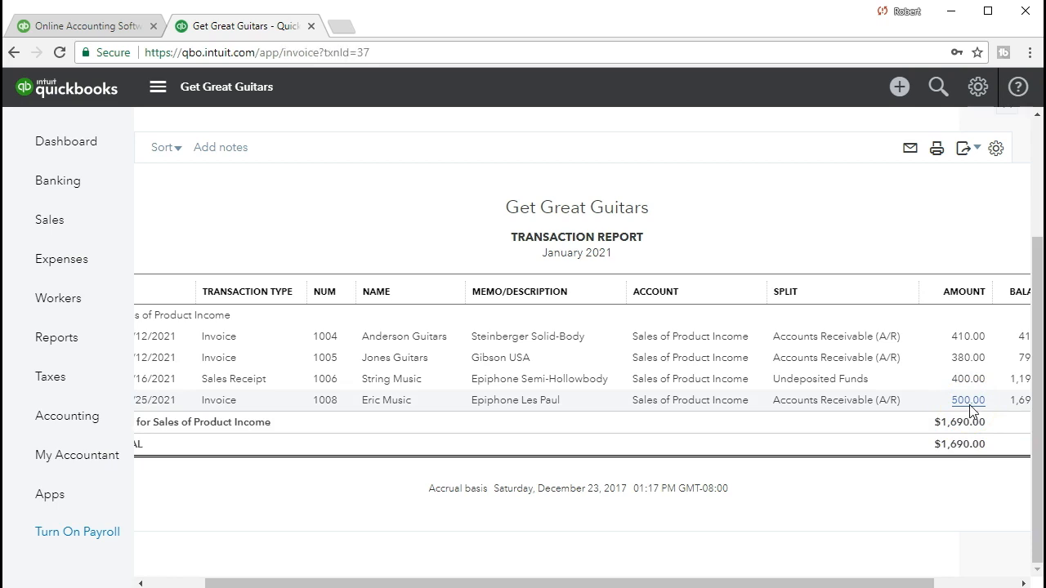
pyautogui.scroll(-4, 934, 415)
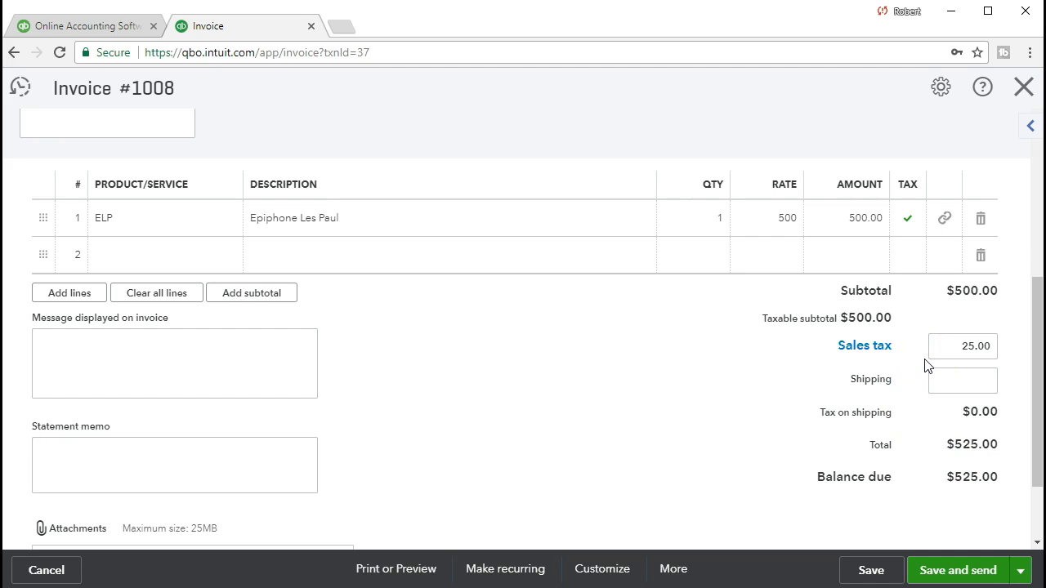
pyautogui.click(1019, 92)
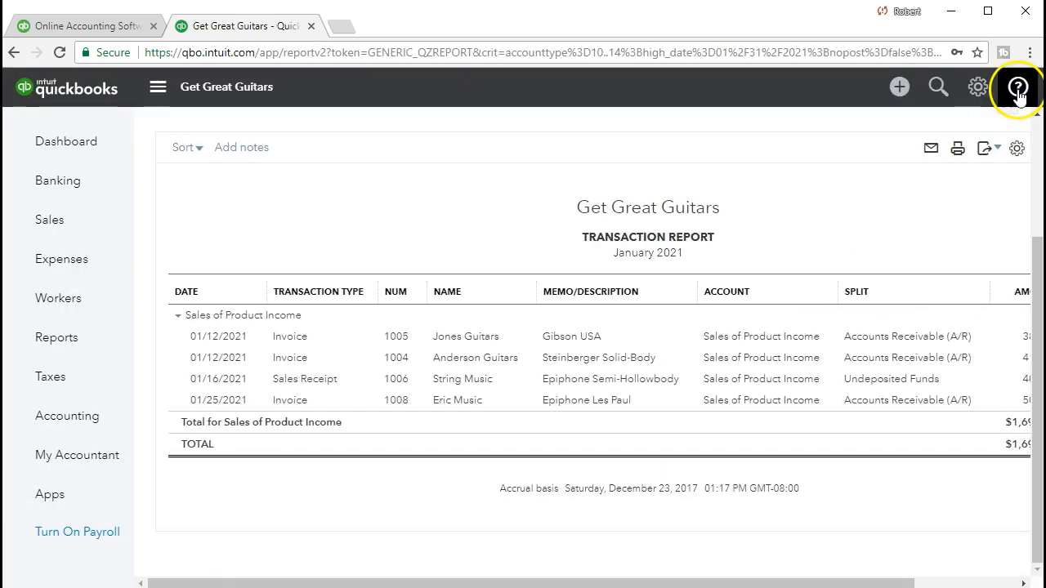
pyautogui.click(101, 336)
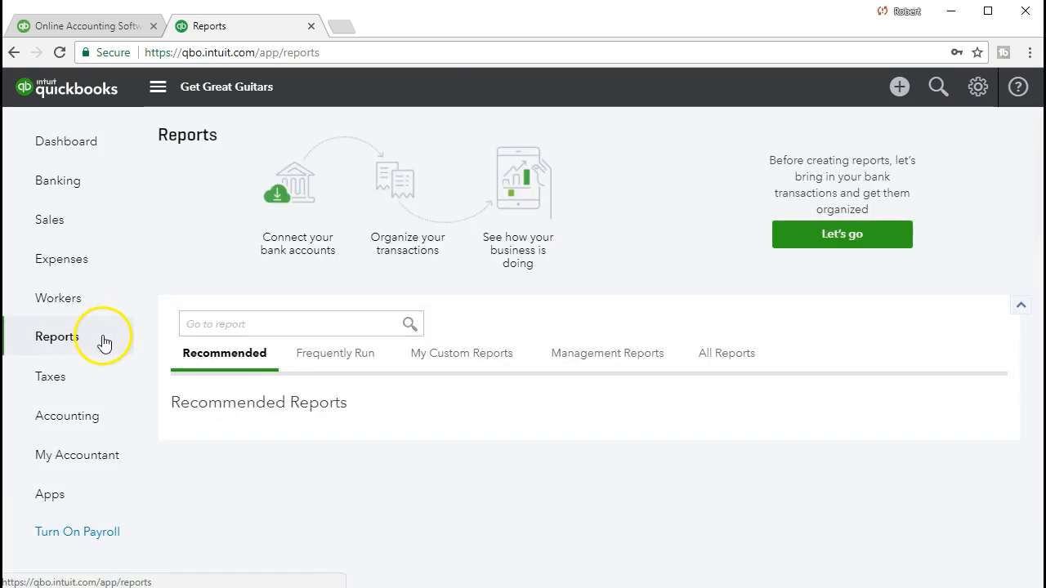
# Open the Balance Sheet by searching 'bala' in the report search
pyautogui.click(205, 321)
pyautogui.write('bala')
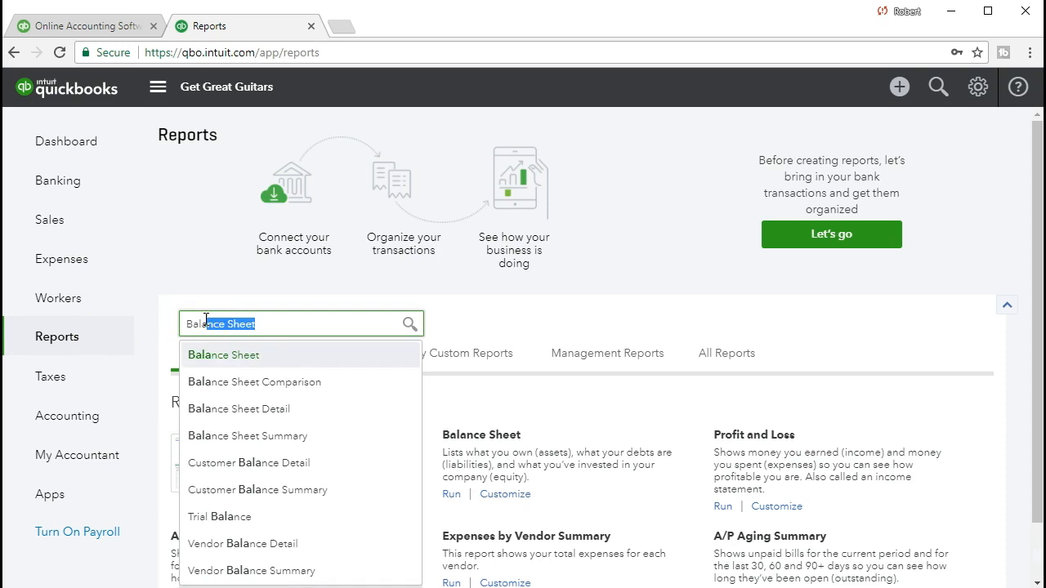
pyautogui.press('Return')
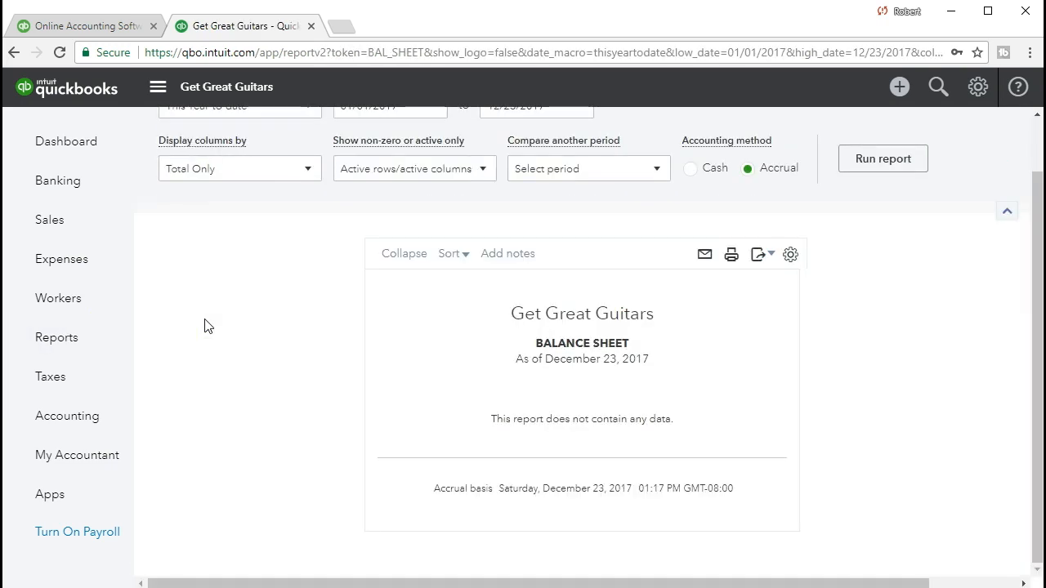
# Run it for 01/01/2021 to 01/31/2021 and scroll down to the liabilities
pyautogui.click(392, 161)
pyautogui.write('01/01/2021')
pyautogui.press('Tab')
pyautogui.write('01/31/2021')
pyautogui.press('Tab')
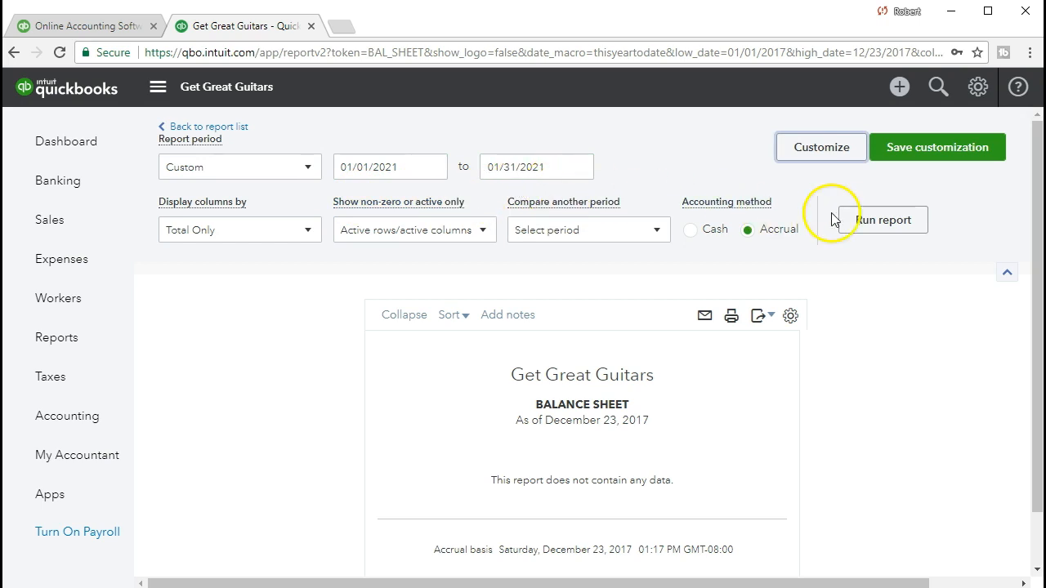
pyautogui.click(864, 226)
pyautogui.scroll(-2, 867, 229)
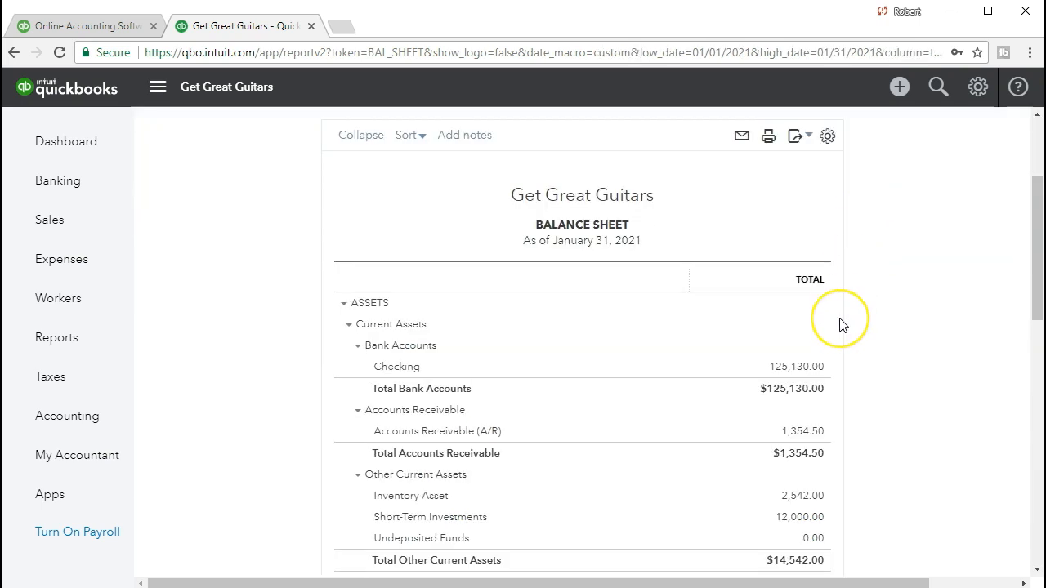
pyautogui.scroll(-5, 843, 323)
pyautogui.scroll(-1, 842, 325)
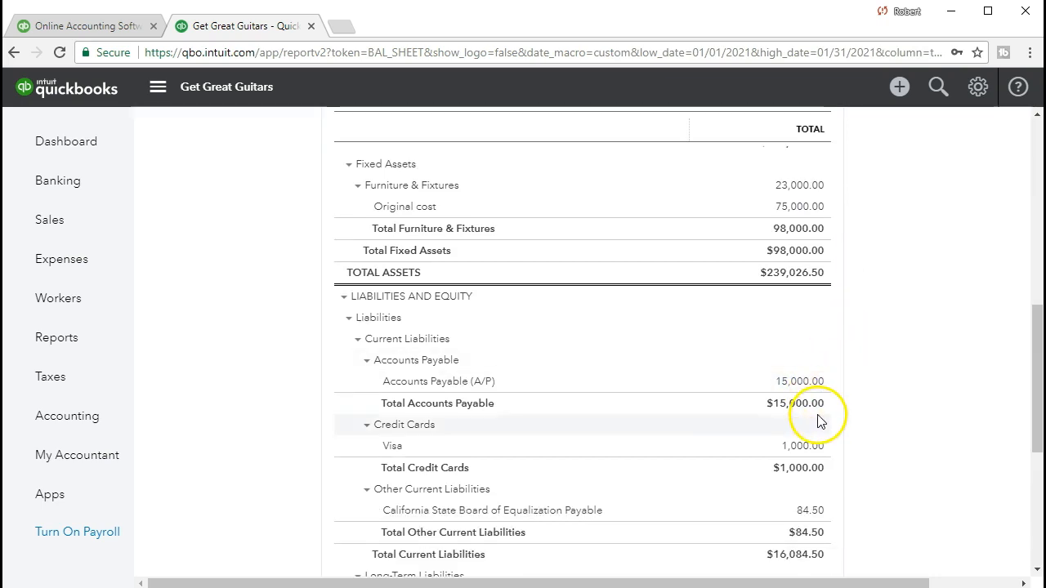
pyautogui.scroll(-1, 820, 423)
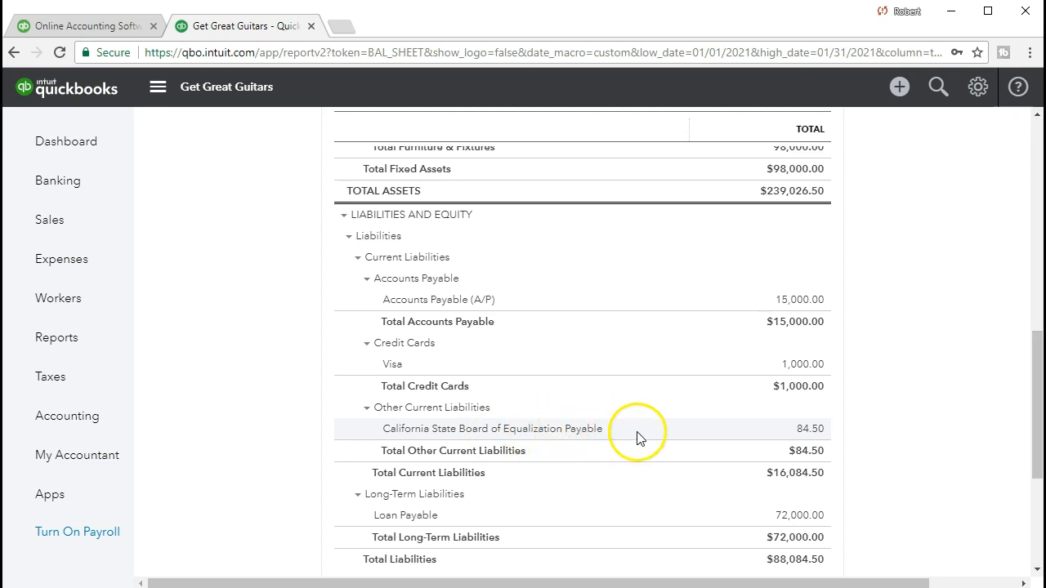
# List the 84.50 sales tax payable transactions and check invoice 1008's 20.16 tax line
pyautogui.click(799, 428)
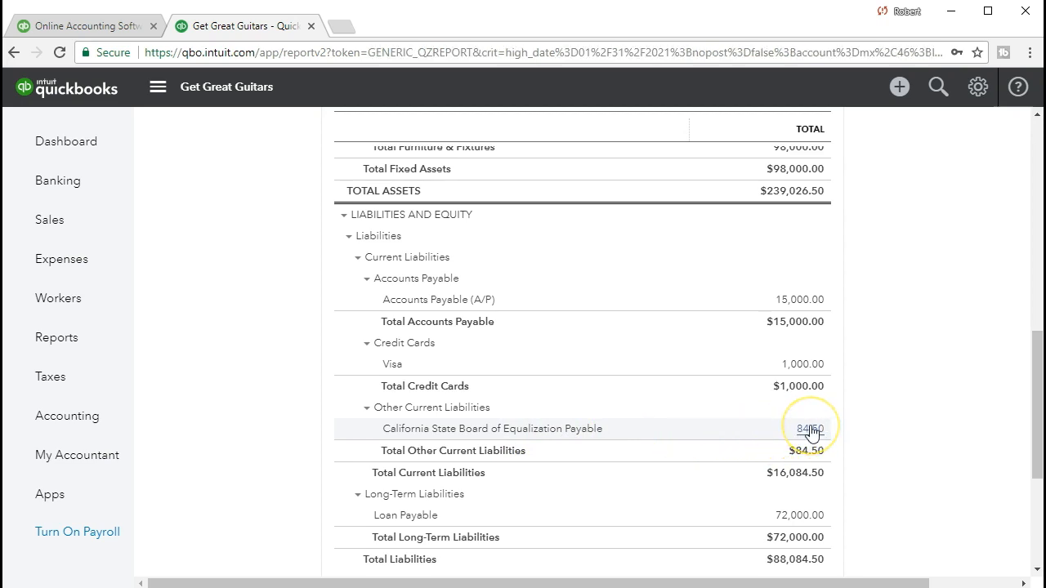
pyautogui.scroll(-3, 810, 432)
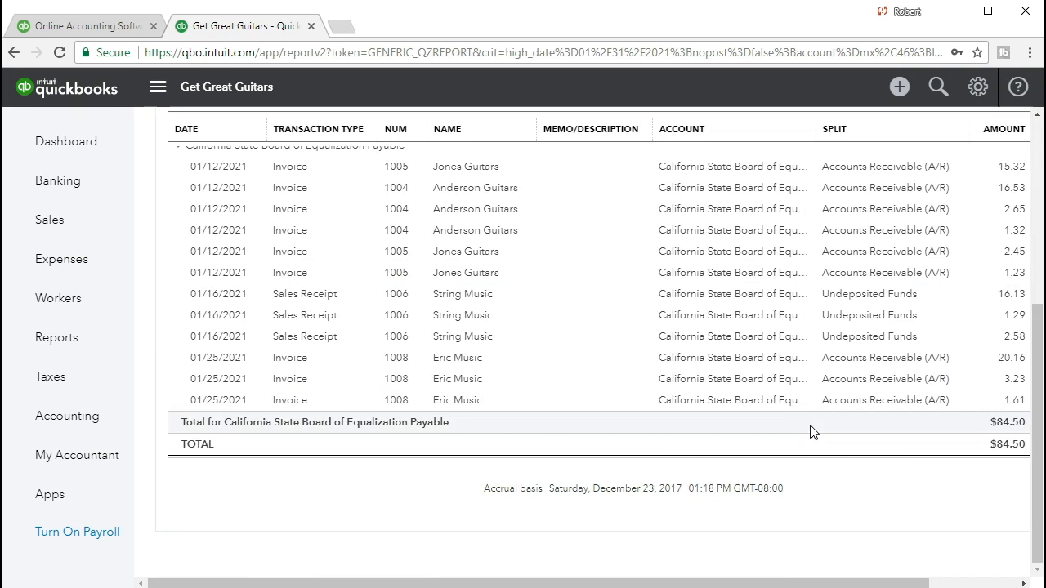
pyautogui.click(1014, 365)
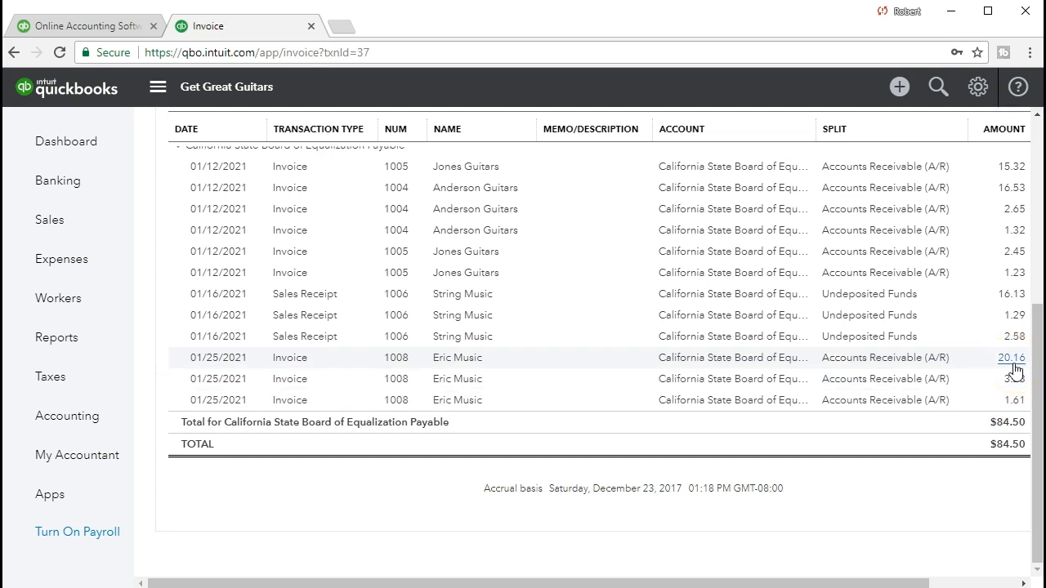
pyautogui.scroll(-3, 992, 374)
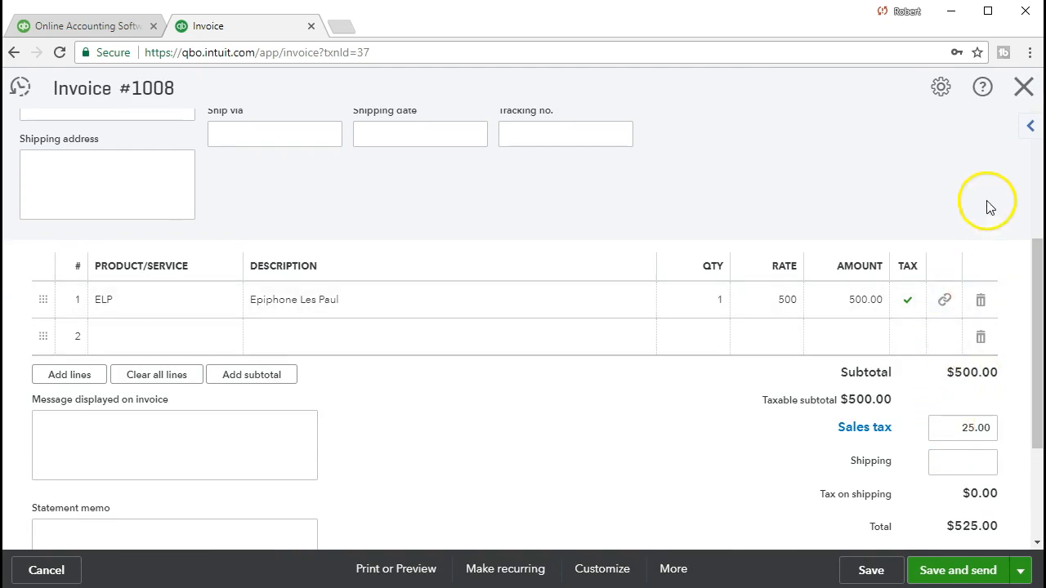
pyautogui.click(1023, 90)
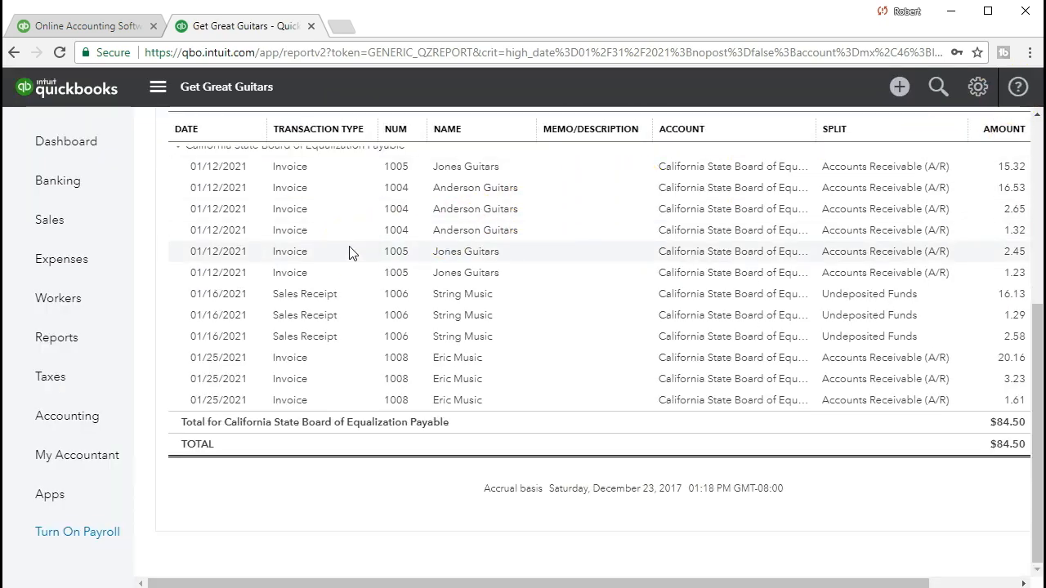
pyautogui.scroll(5, 341, 318)
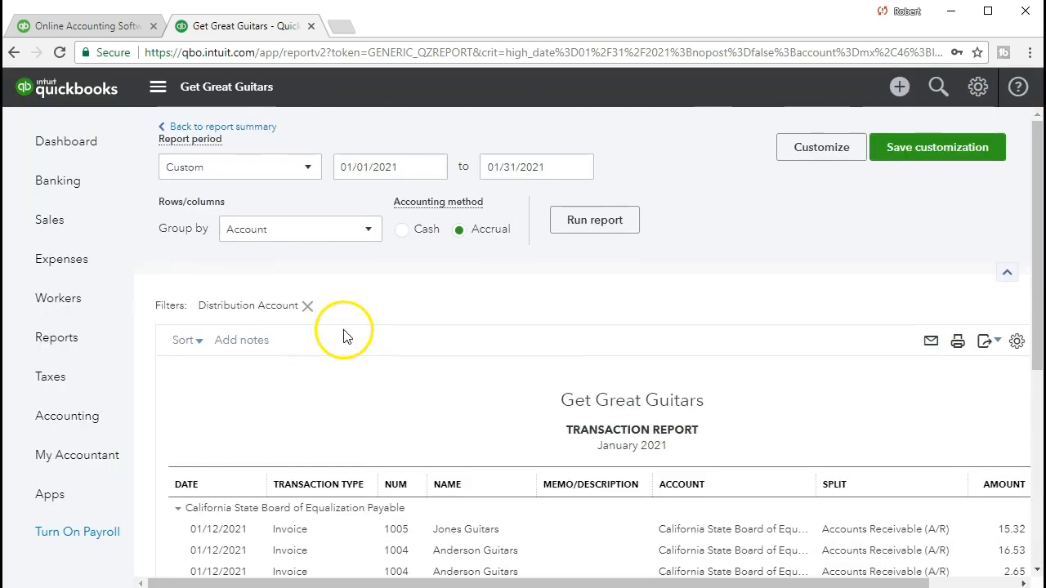
# Return to the January 2021 Balance Sheet summary and scroll through it
pyautogui.click(256, 128)
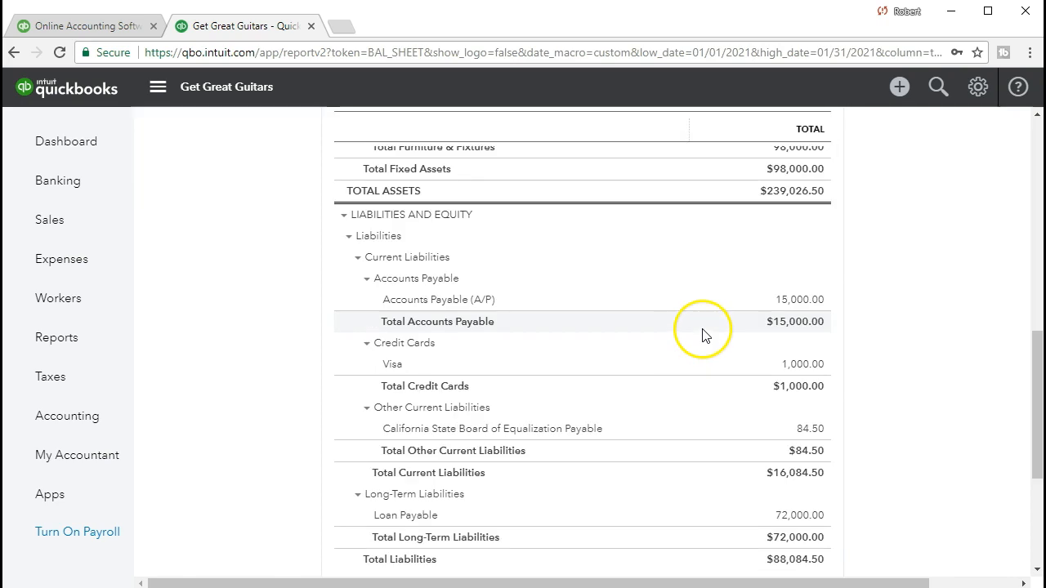
pyautogui.scroll(7, 663, 385)
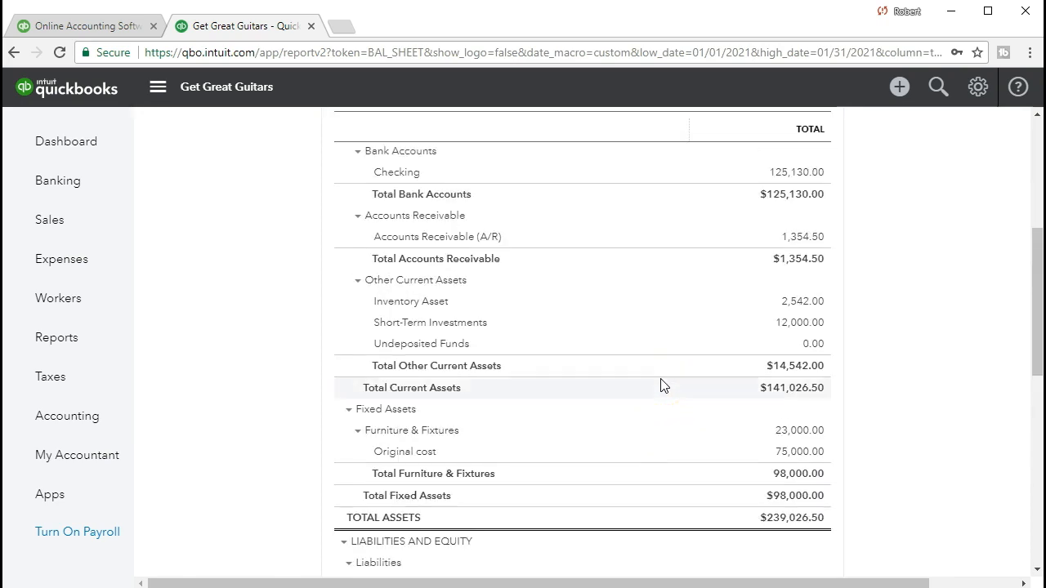
pyautogui.scroll(1, 659, 385)
pyautogui.scroll(-1, 659, 385)
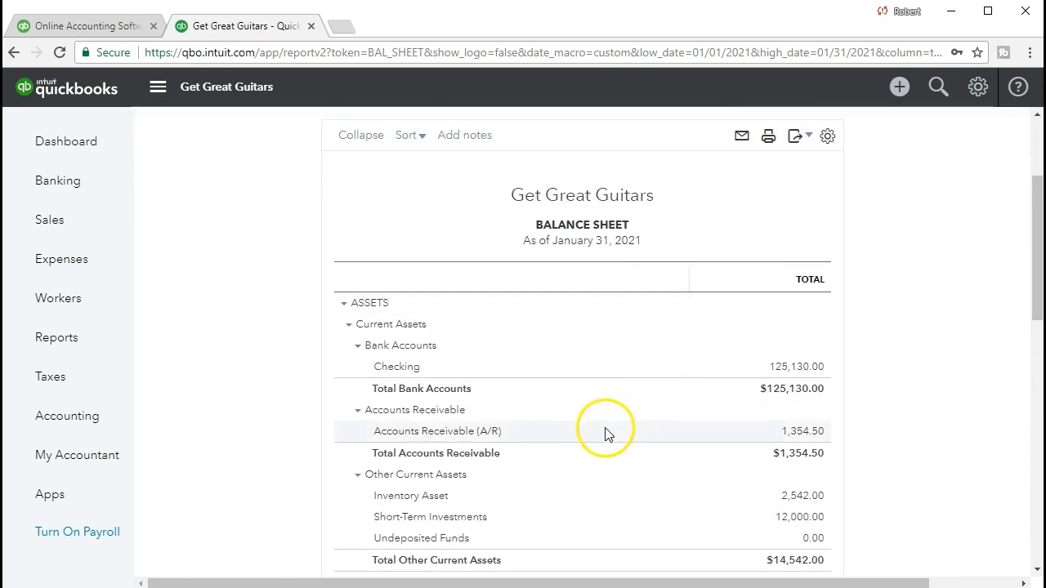
pyautogui.scroll(-1, 593, 443)
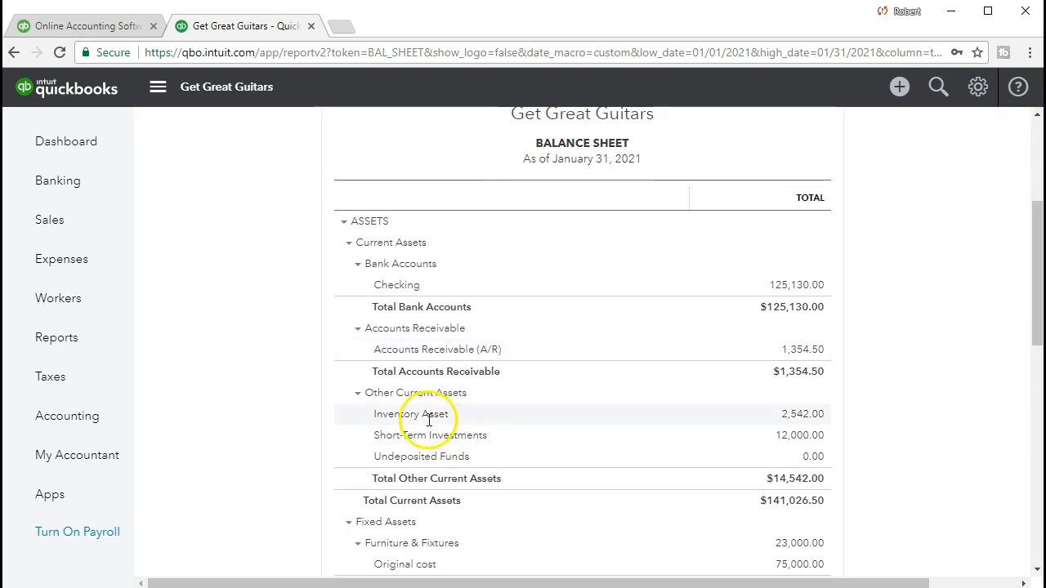
# Drill into the 2,542.00 Inventory Asset, then open and close invoice 1008's -400.00 line
pyautogui.click(824, 425)
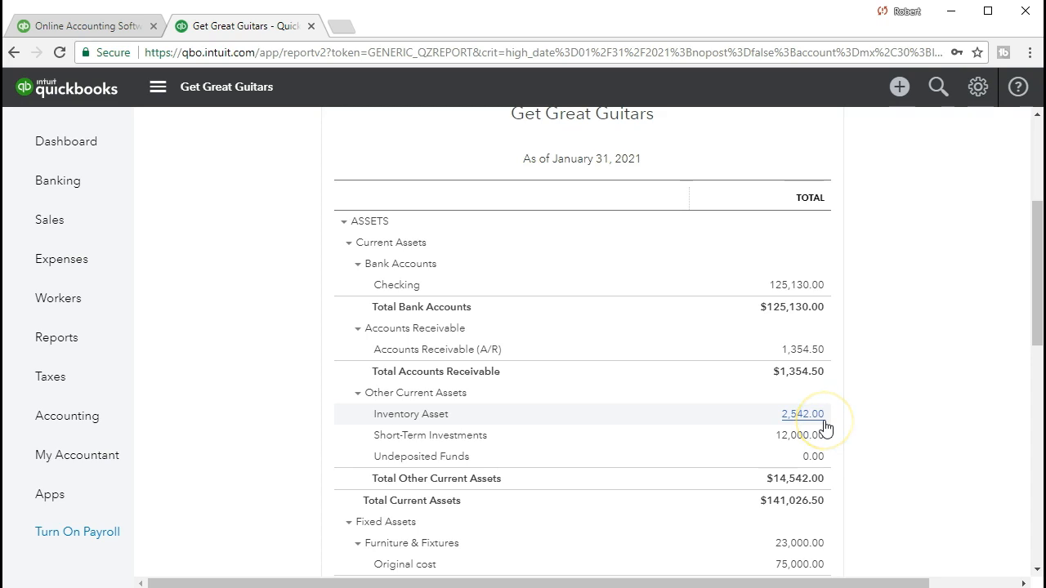
pyautogui.moveTo(817, 583); pyautogui.dragTo(886, 585)
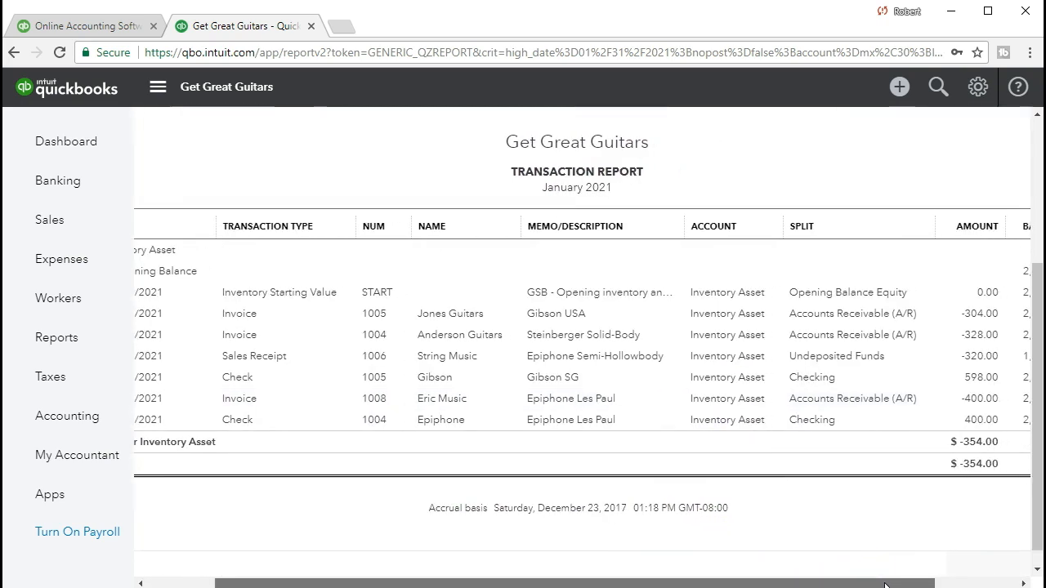
pyautogui.moveTo(887, 586); pyautogui.dragTo(899, 583)
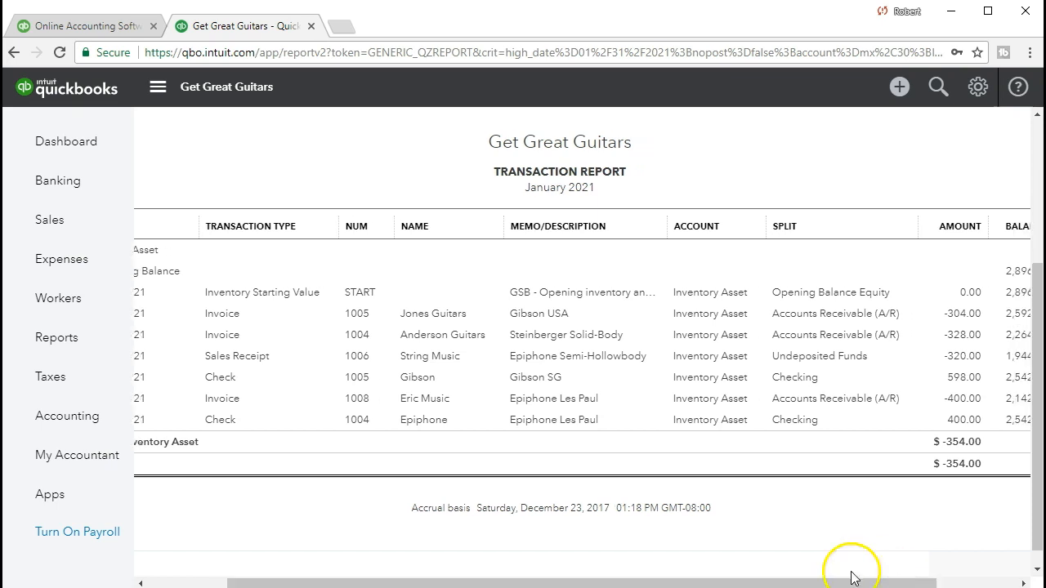
pyautogui.click(962, 401)
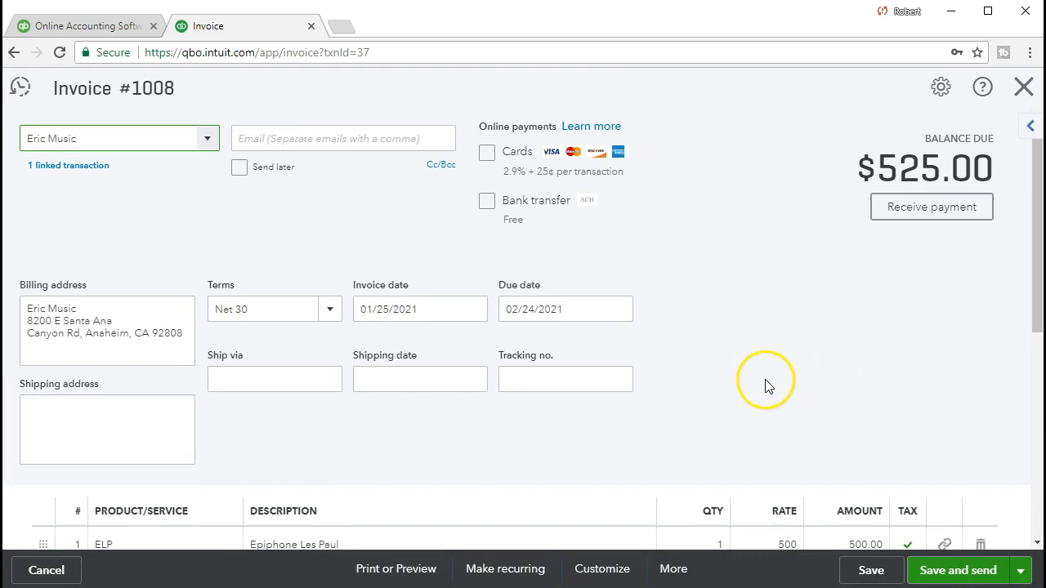
pyautogui.scroll(-5, 767, 386)
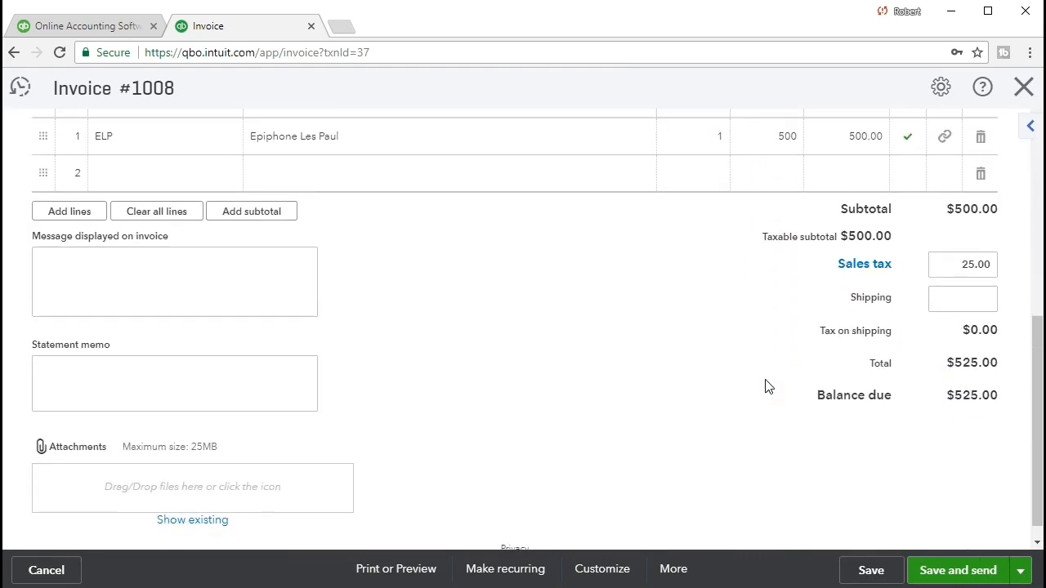
pyautogui.click(1022, 90)
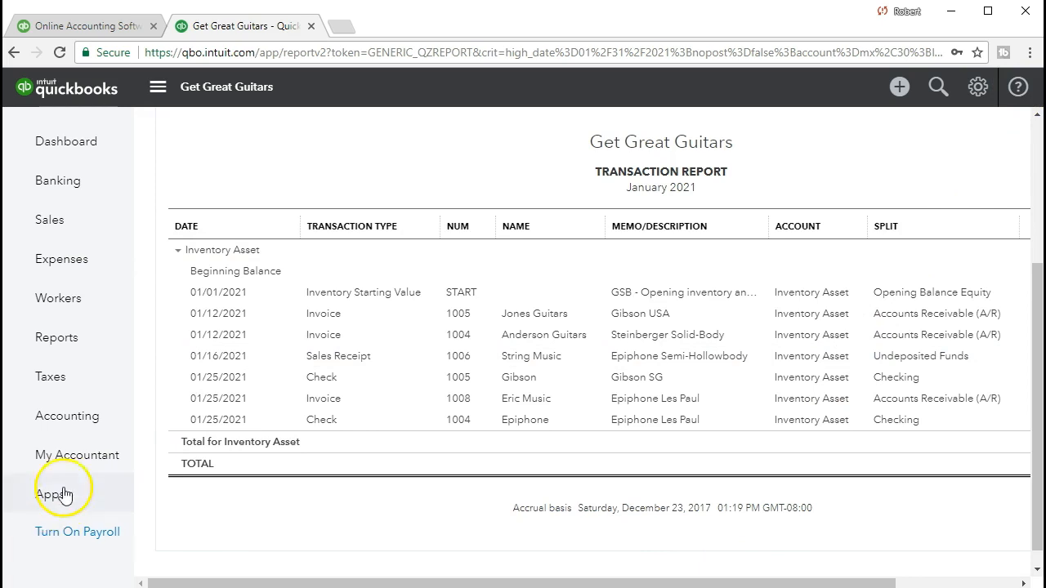
# Open the Profit and Loss report from the Reports page search
pyautogui.click(104, 338)
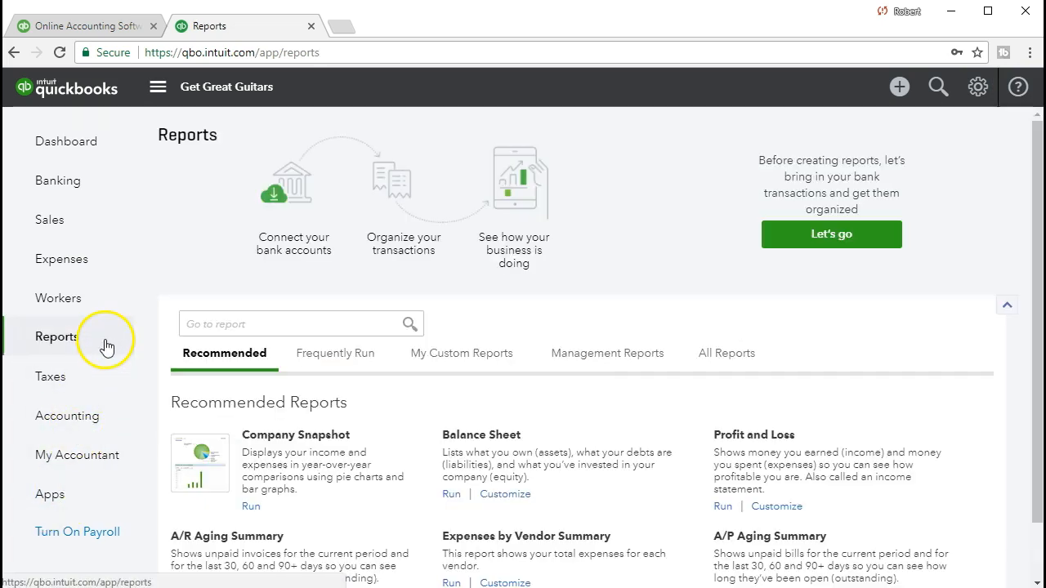
pyautogui.scroll(-1, 348, 364)
pyautogui.click(323, 260)
pyautogui.write('ro')
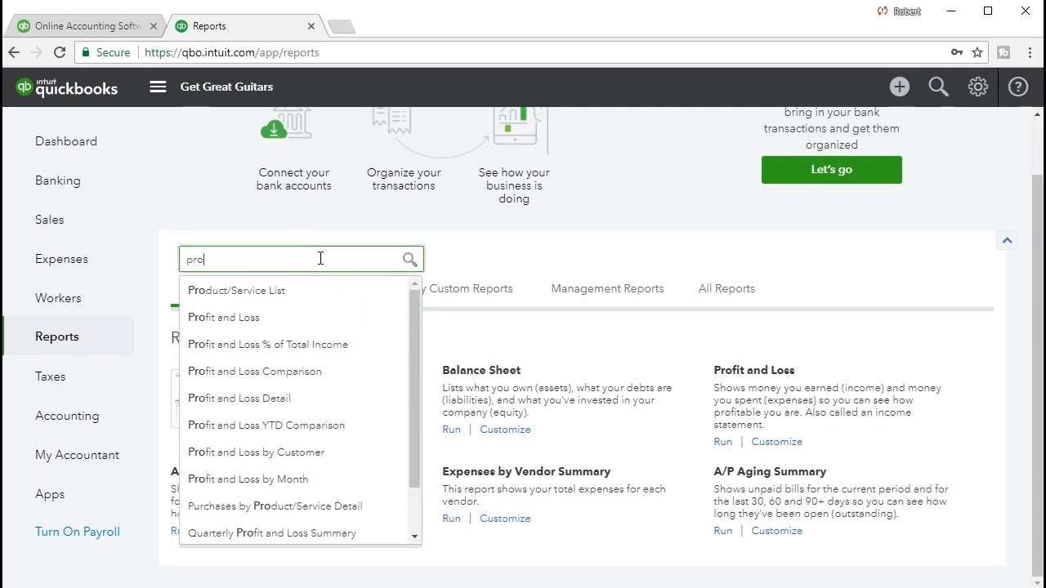
pyautogui.press('Down')
pyautogui.press('Down')
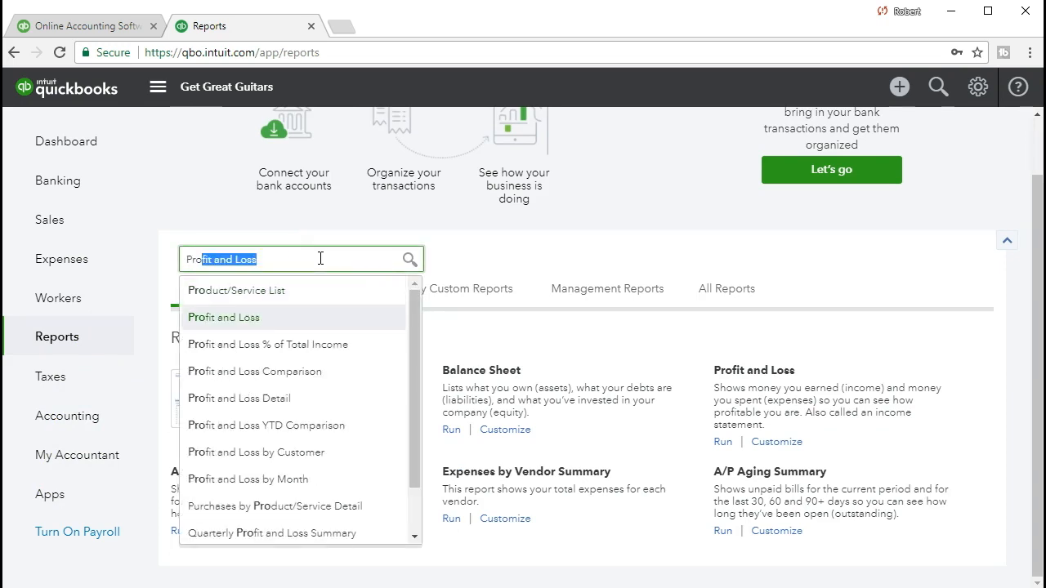
pyautogui.click(275, 321)
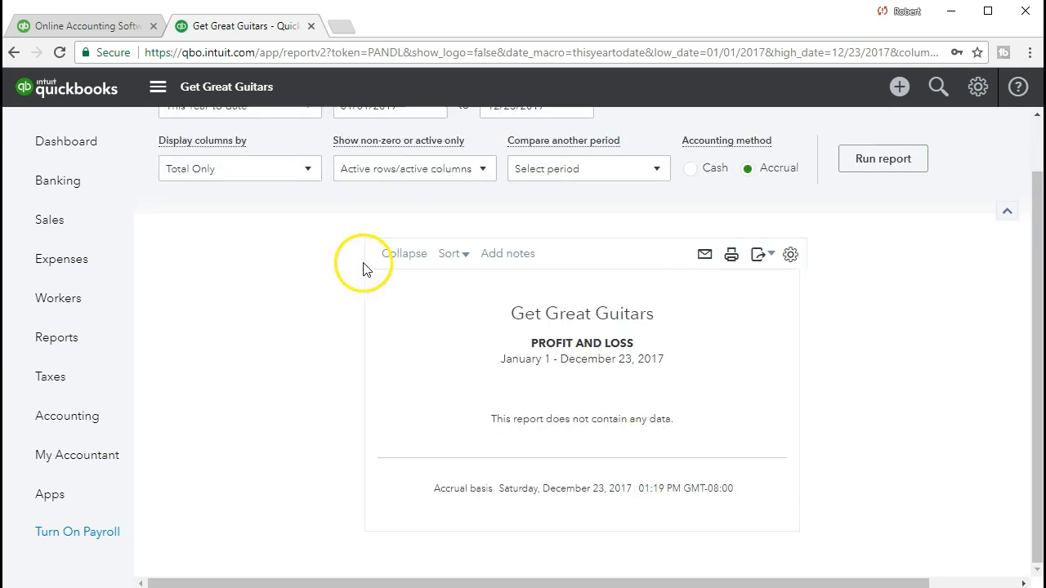
# Rerun the Profit and Loss for 01/01/2021 to 01/31/2021
pyautogui.write('01/01/2021')
pyautogui.press('Tab')
pyautogui.write('01/31/202')
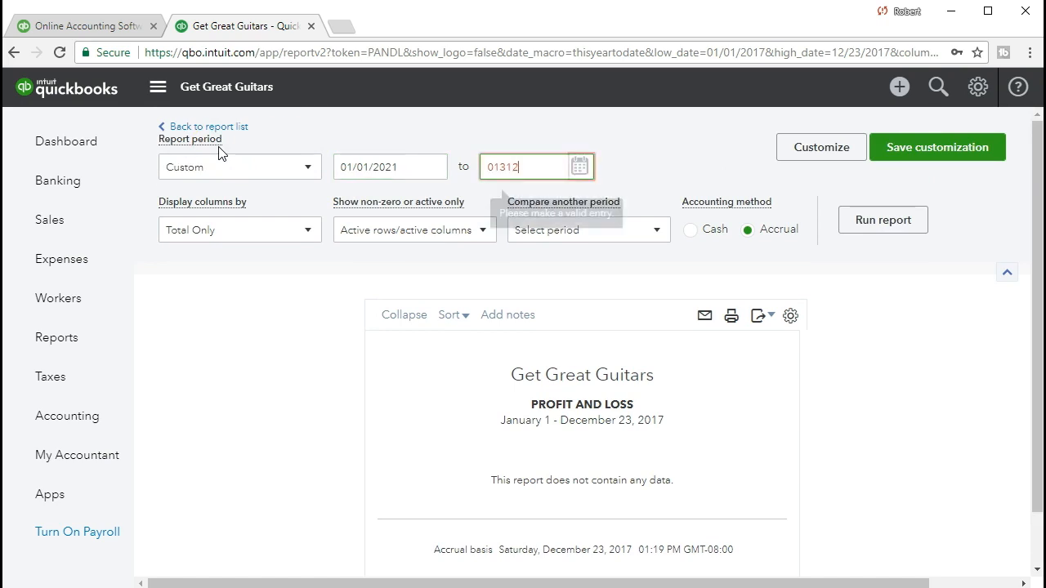
pyautogui.write('1')
pyautogui.press('Tab')
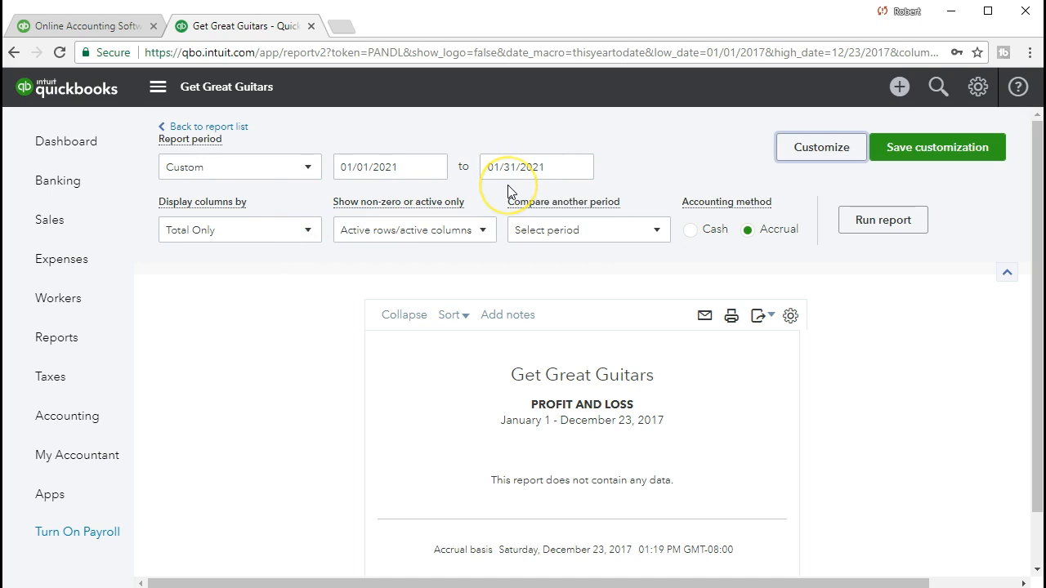
pyautogui.click(869, 234)
pyautogui.scroll(-2, 868, 250)
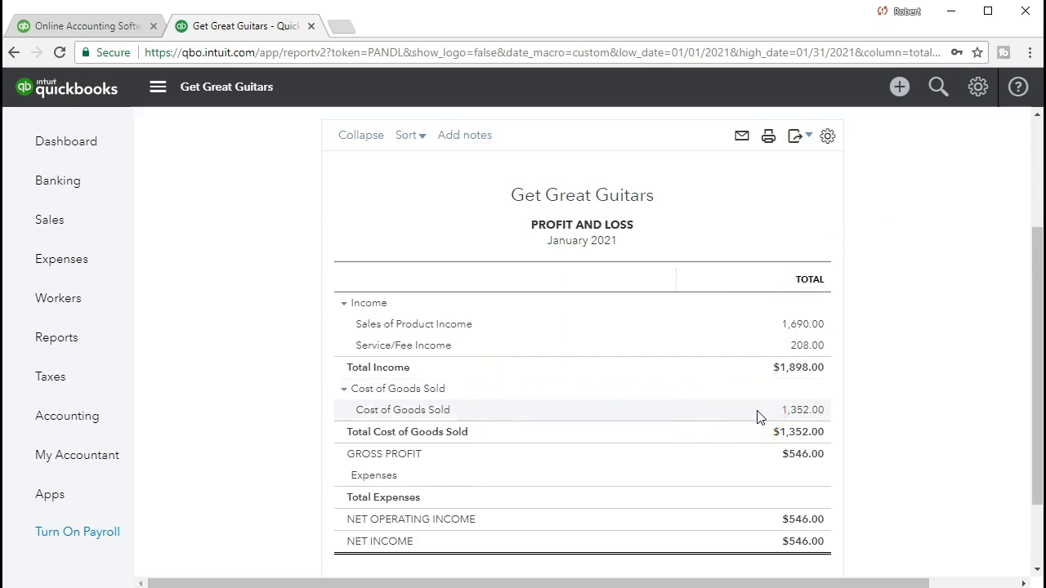
pyautogui.click(801, 411)
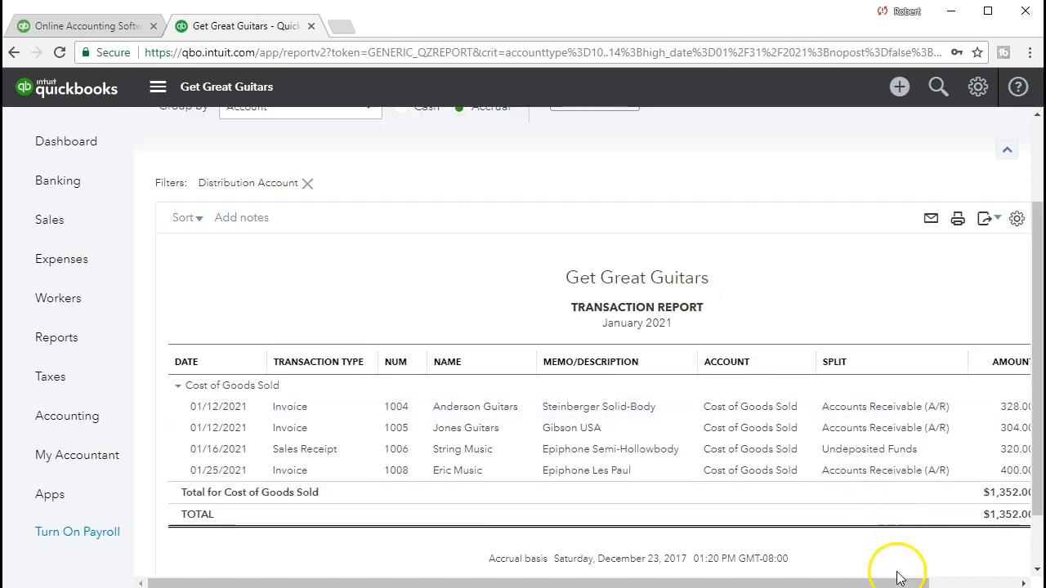
pyautogui.moveTo(909, 582); pyautogui.dragTo(969, 582)
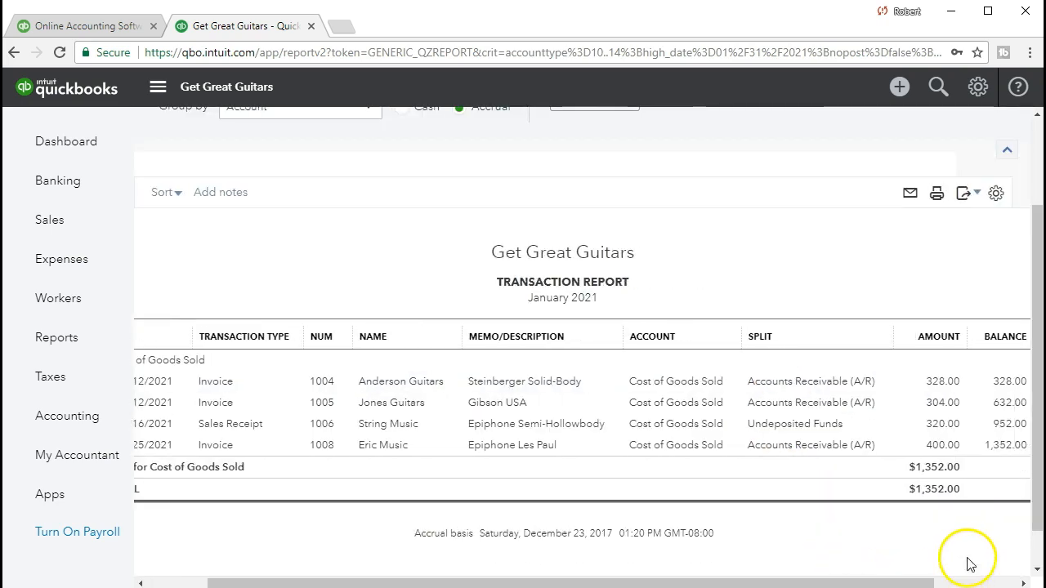
pyautogui.click(945, 446)
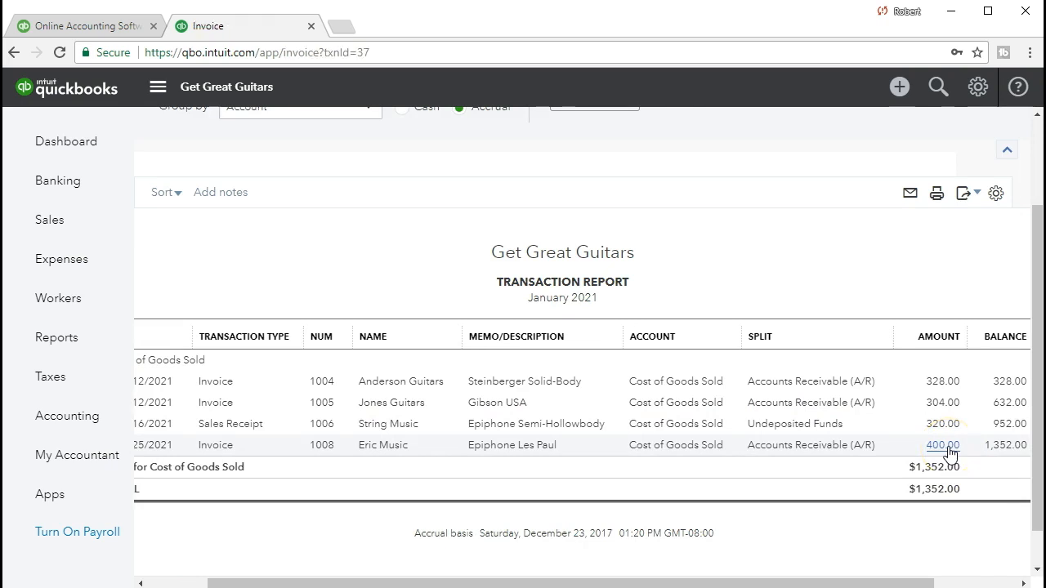
pyautogui.scroll(-3, 760, 375)
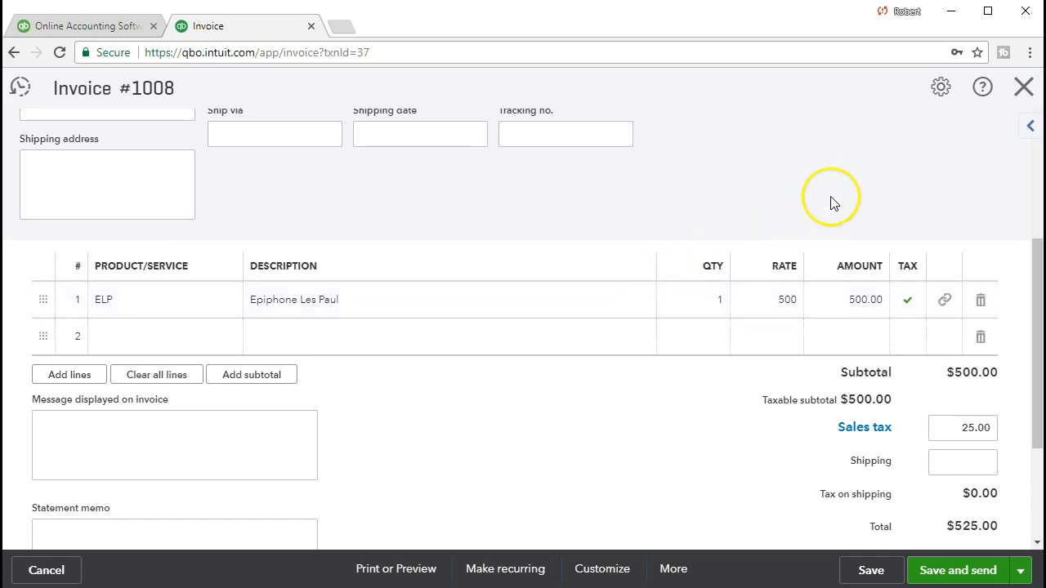
pyautogui.click(1020, 99)
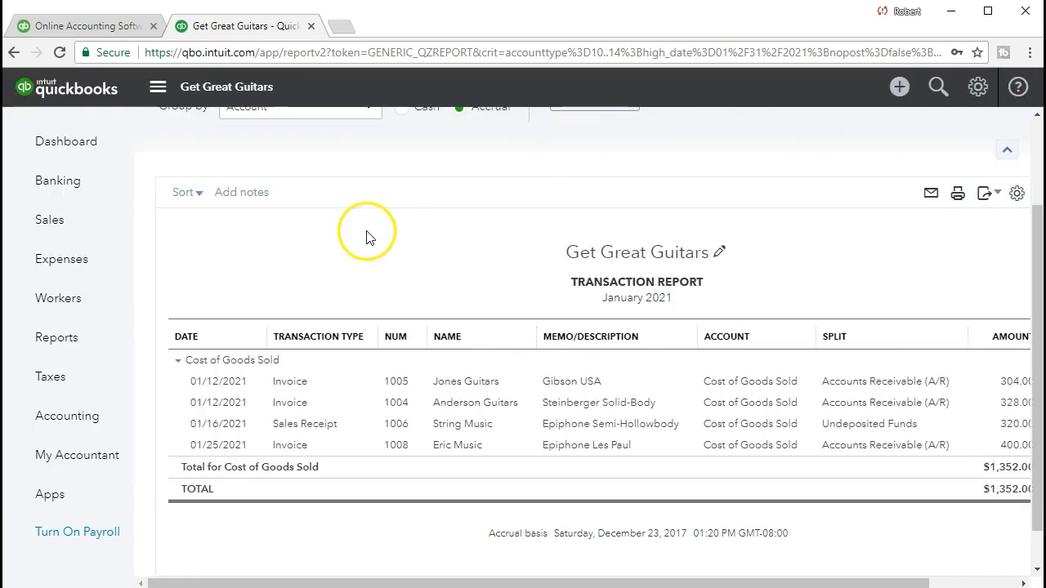
pyautogui.click(253, 128)
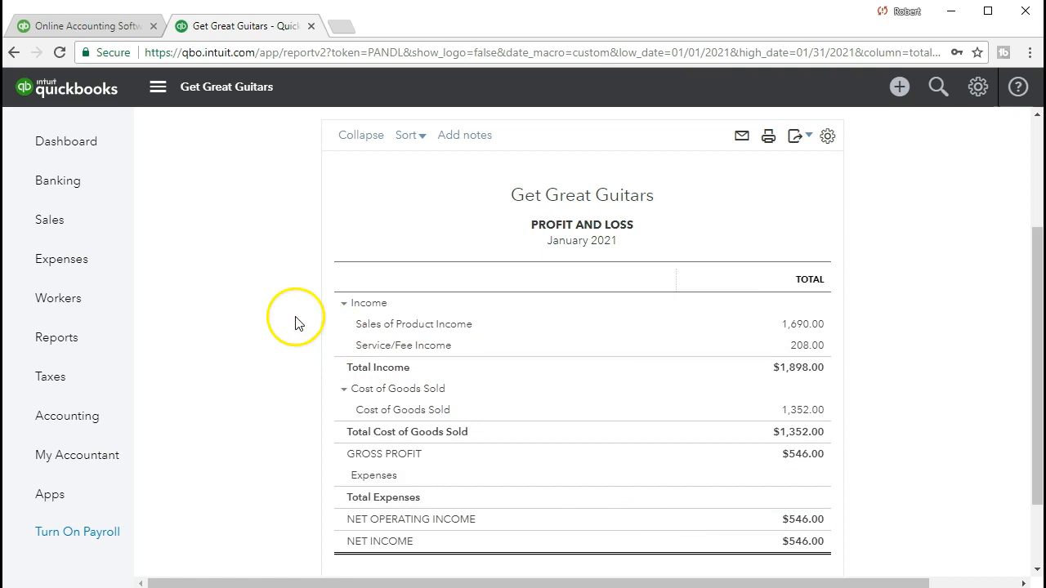
pyautogui.click(98, 234)
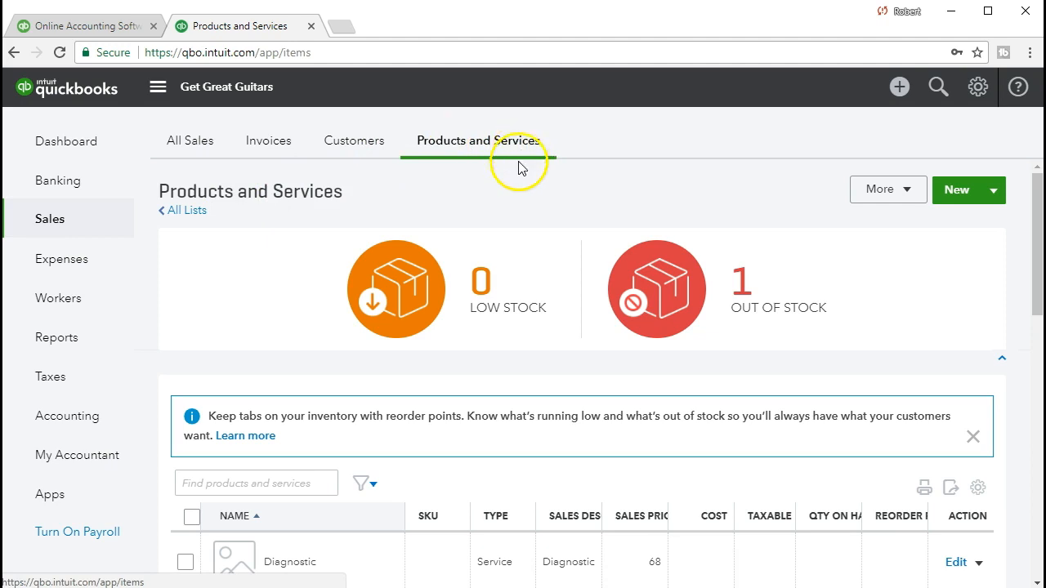
# Scroll down the item list and open the invoice entry form
pyautogui.scroll(-2, 507, 209)
pyautogui.scroll(-1, 507, 209)
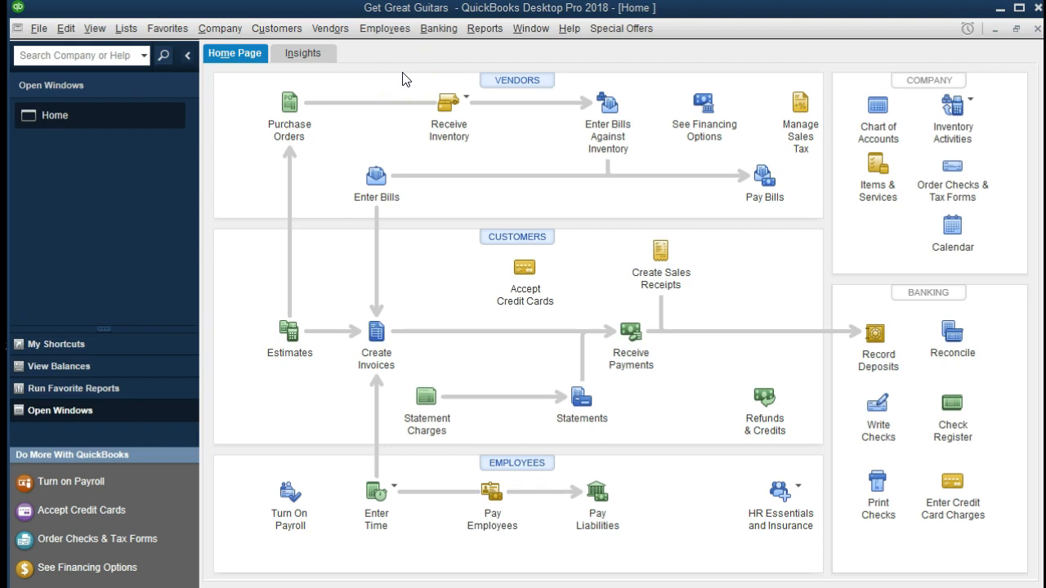
pyautogui.click(381, 337)
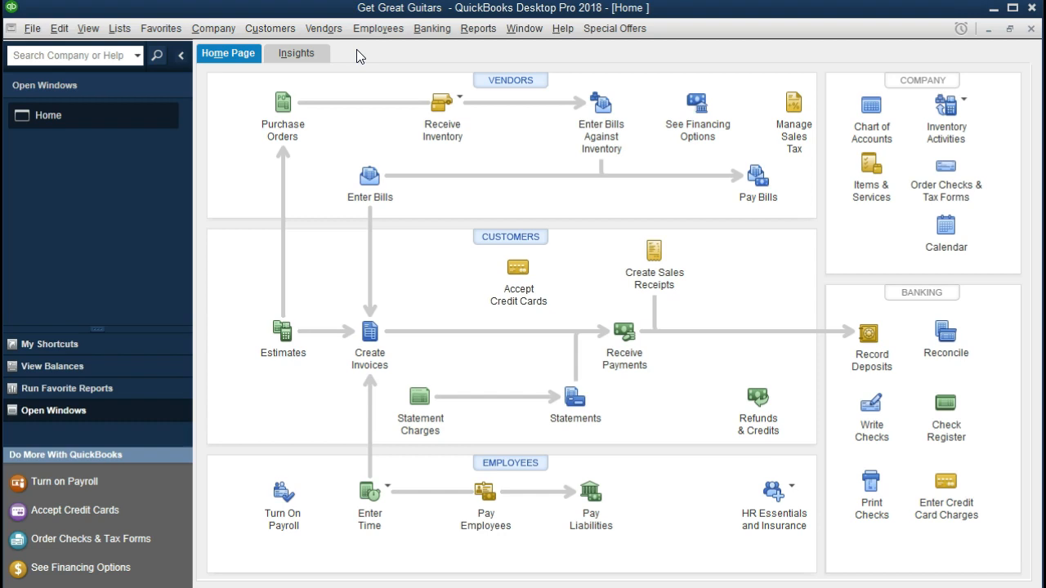
# Look through the File and View menus, then open the Company menu
pyautogui.click(33, 30)
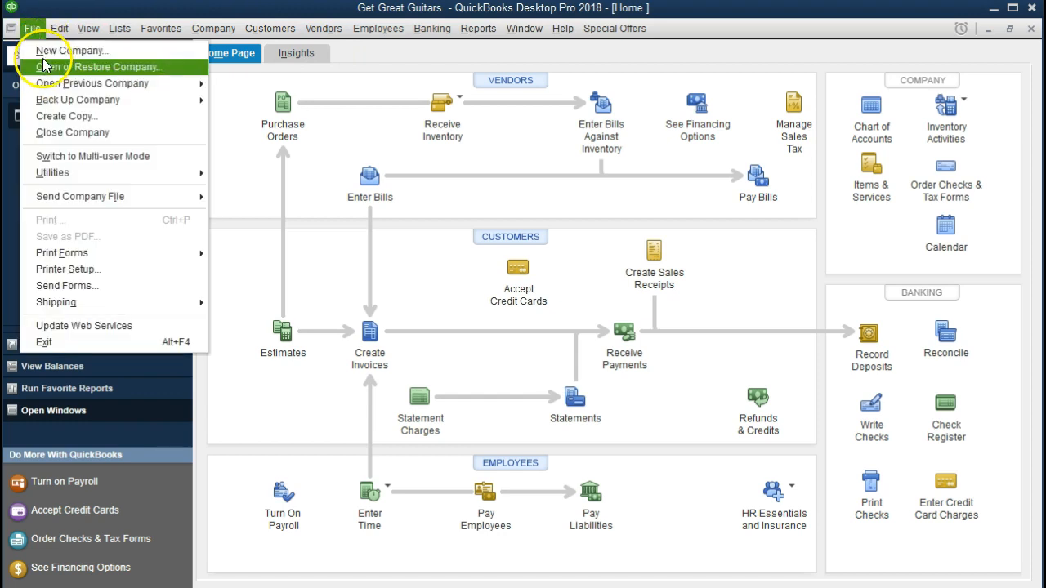
pyautogui.click(54, 52)
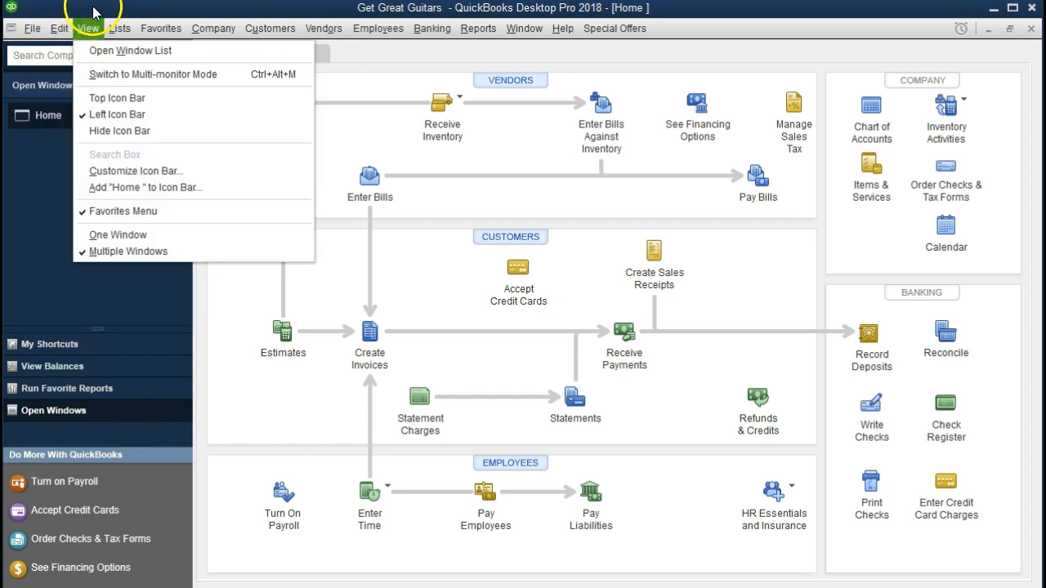
pyautogui.click(93, 10)
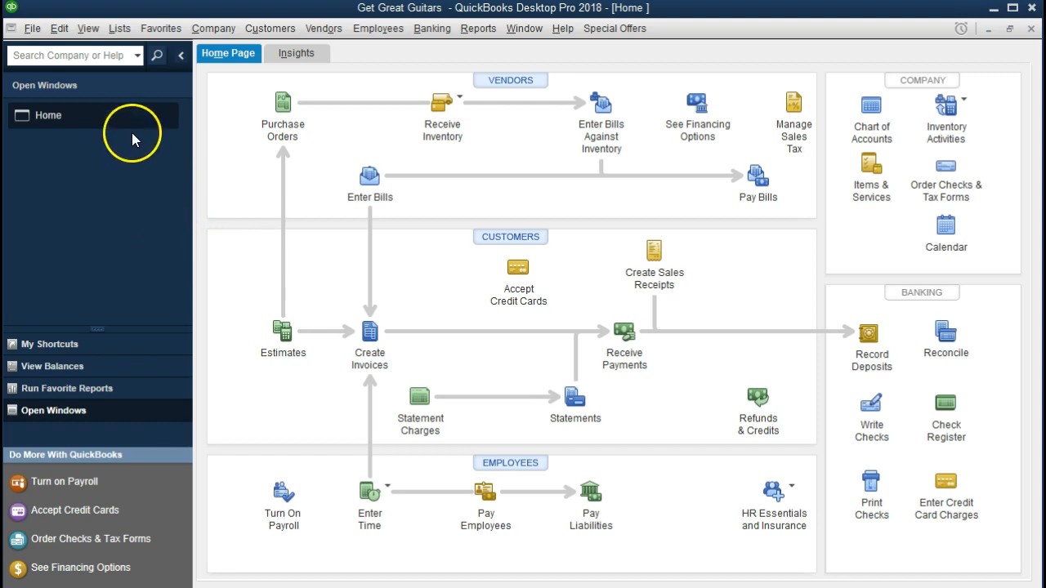
pyautogui.click(90, 29)
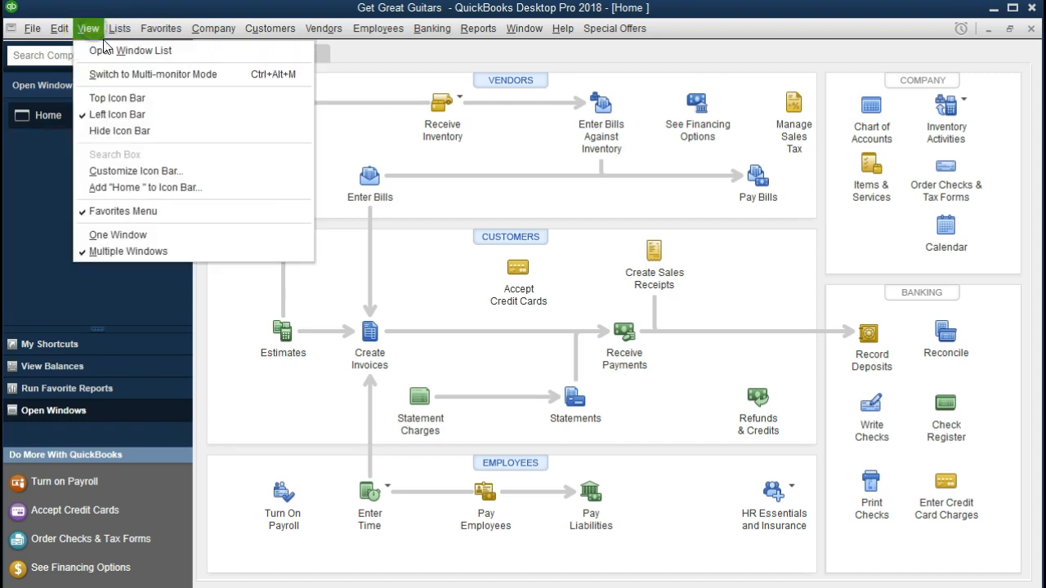
pyautogui.click(33, 159)
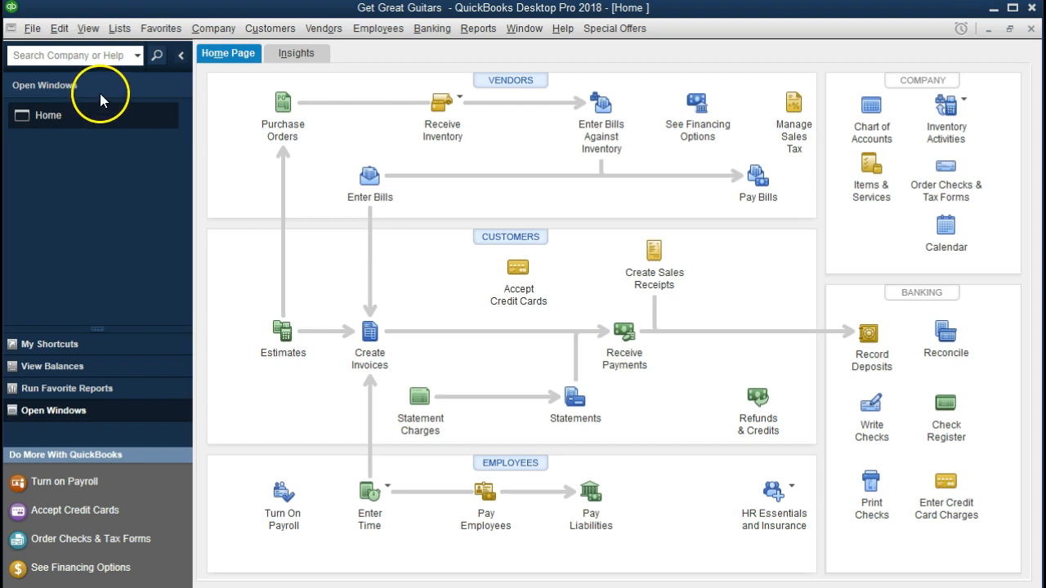
pyautogui.click(210, 32)
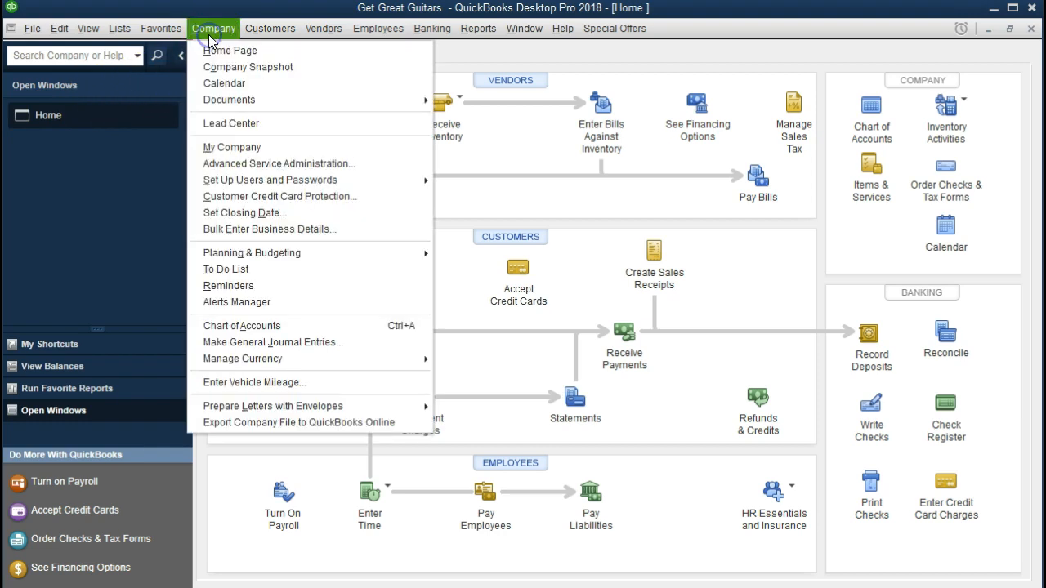
# Dismiss the Company menu without choosing a command, then open a blank purchase order (P.O. 1003)
pyautogui.click(104, 177)
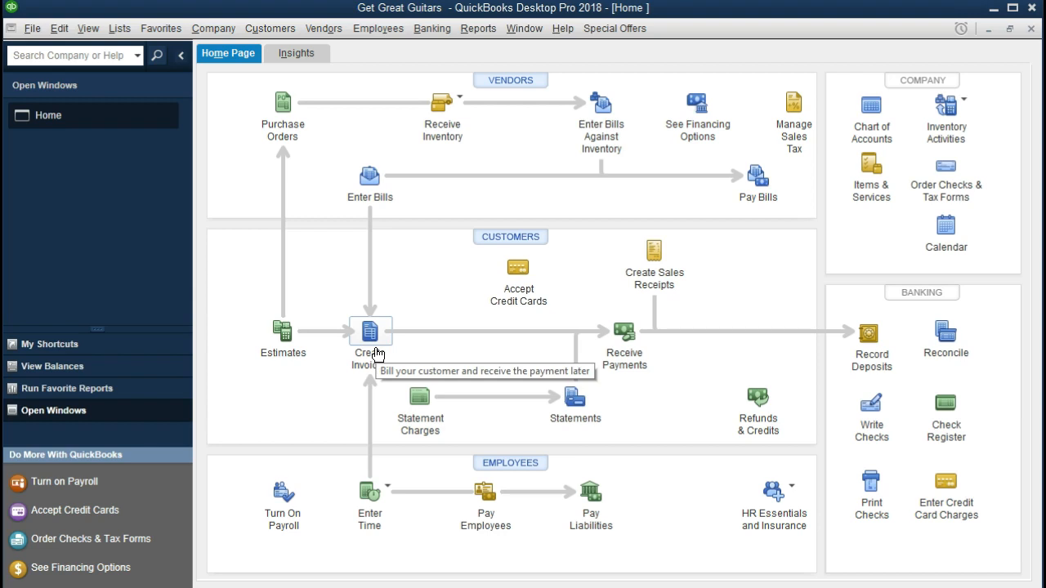
pyautogui.click(288, 112)
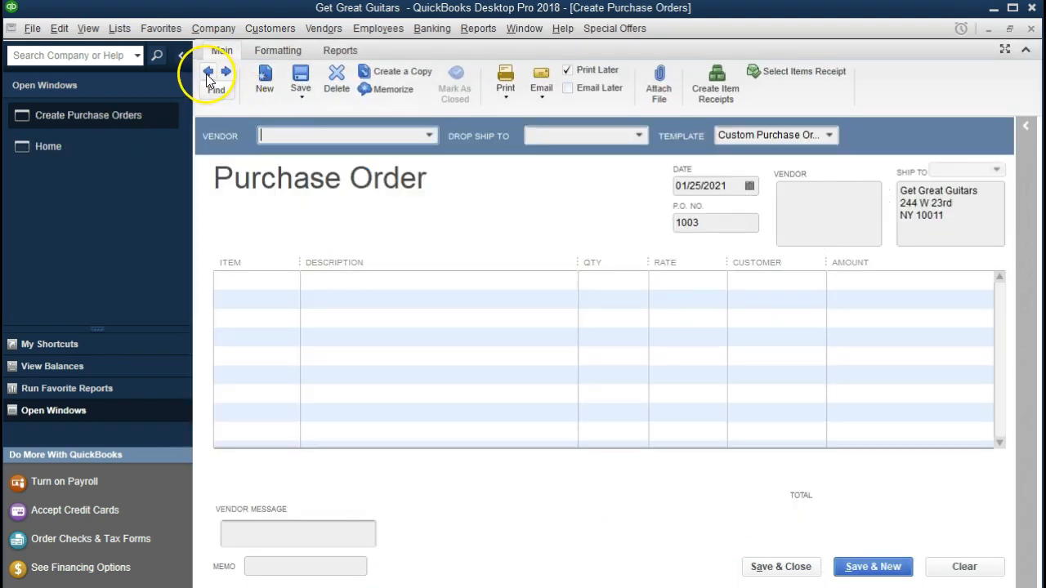
# Step back past Gibson's PO 1002 to Epiphone's PO 1001 for the Epiphone Les Paul at 400.00
pyautogui.click(208, 74)
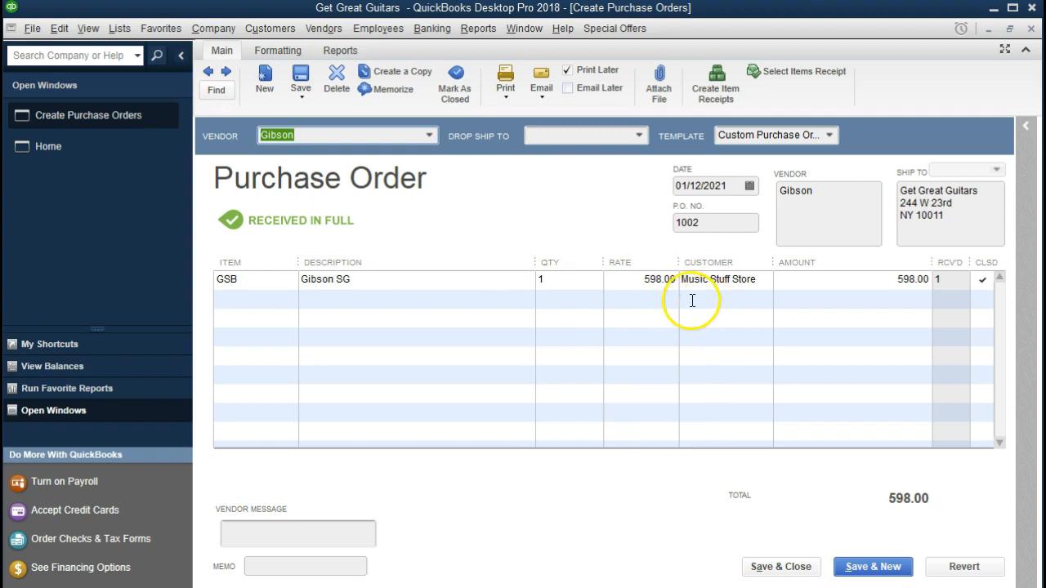
pyautogui.click(210, 73)
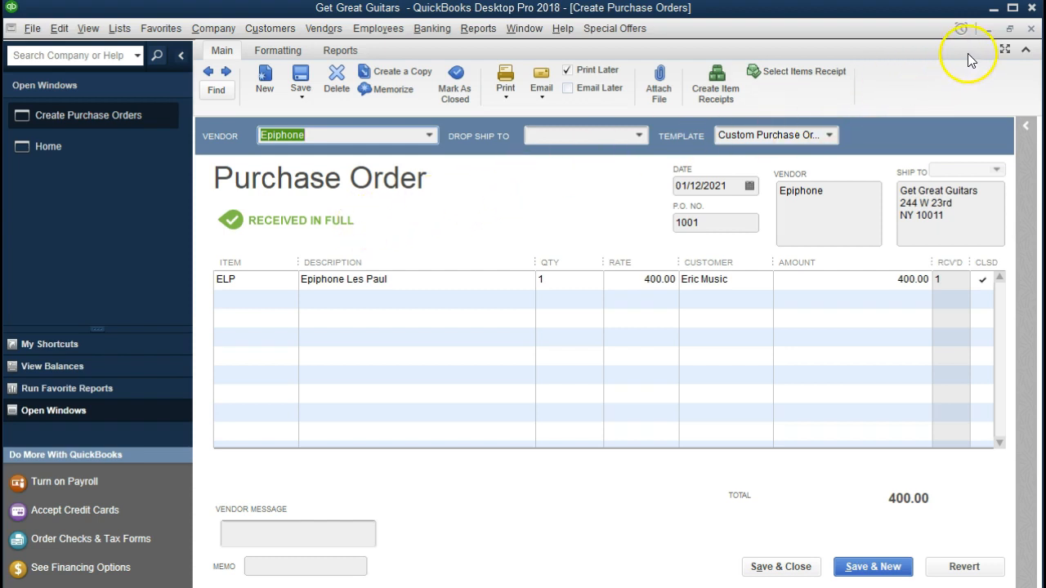
# Close the purchase order and start a new invoice with Eric Music as the customer
pyautogui.click(1032, 29)
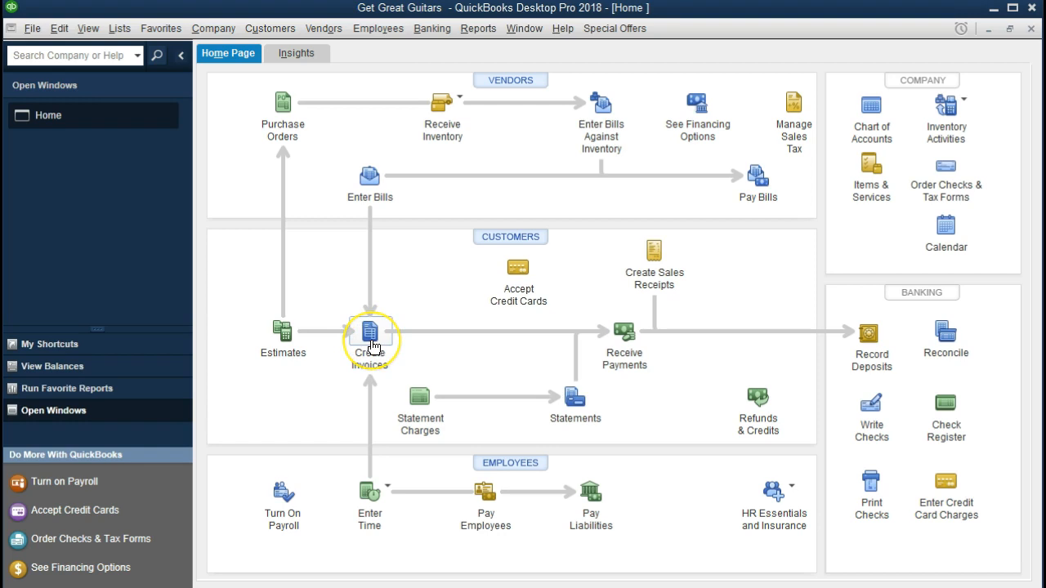
pyautogui.click(372, 346)
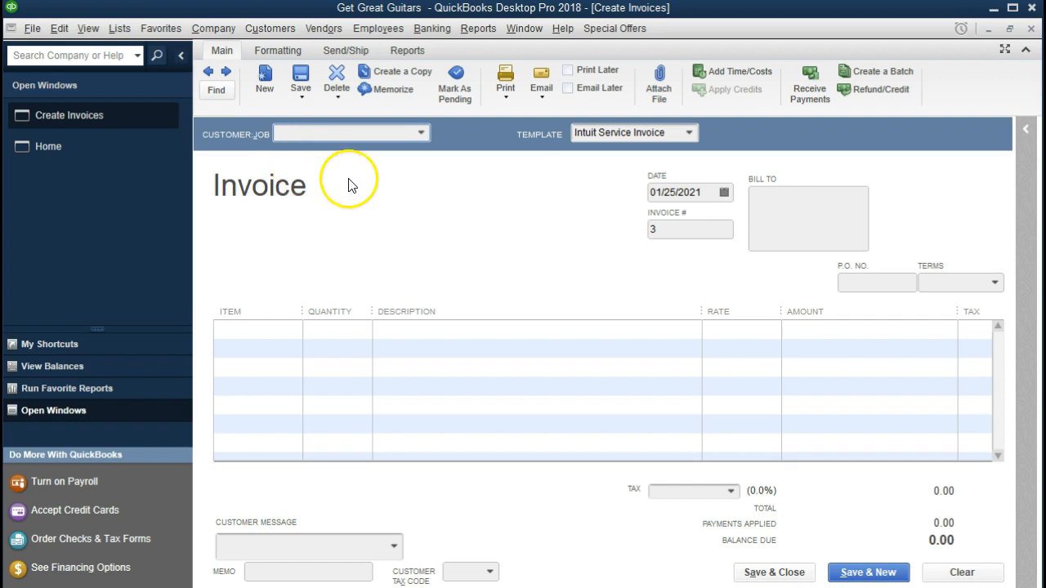
pyautogui.click(421, 133)
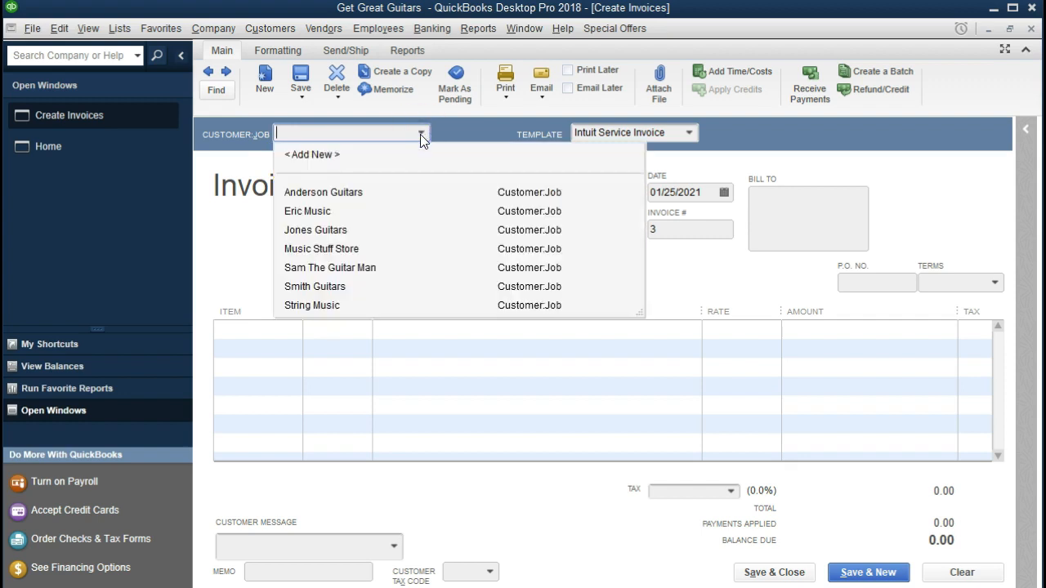
pyautogui.write('Eric Music')
pyautogui.click(404, 201)
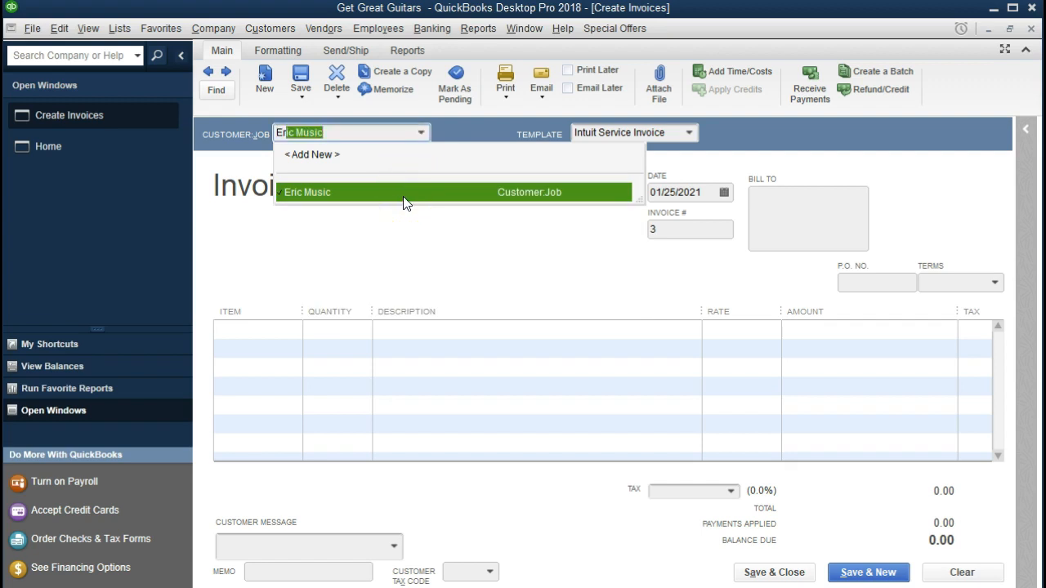
pyautogui.click(404, 198)
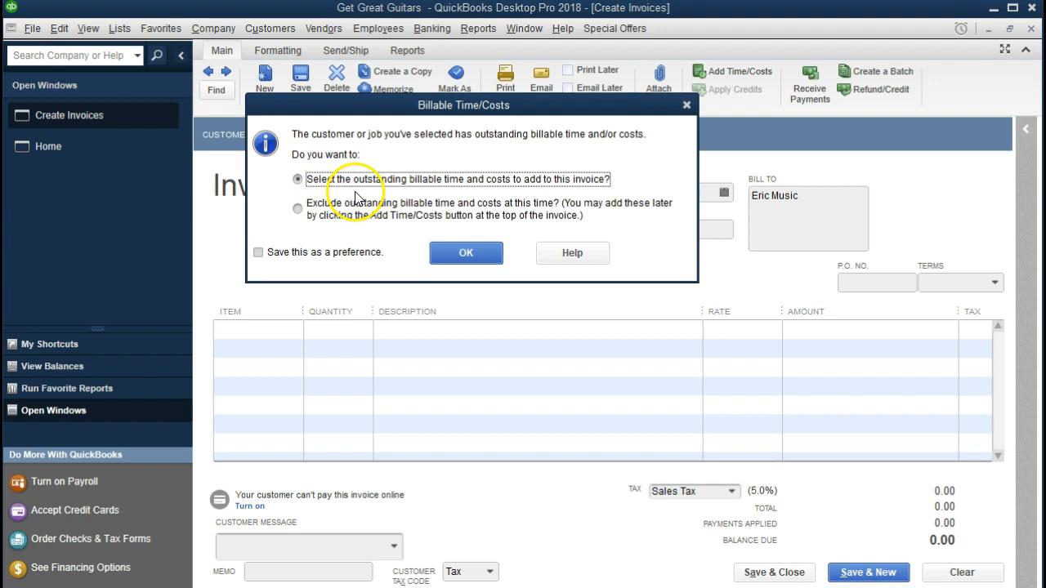
# Add Eric Music's billable ELP Epiphone Les Paul to the invoice, bringing it to 525.00 with tax
pyautogui.click(446, 249)
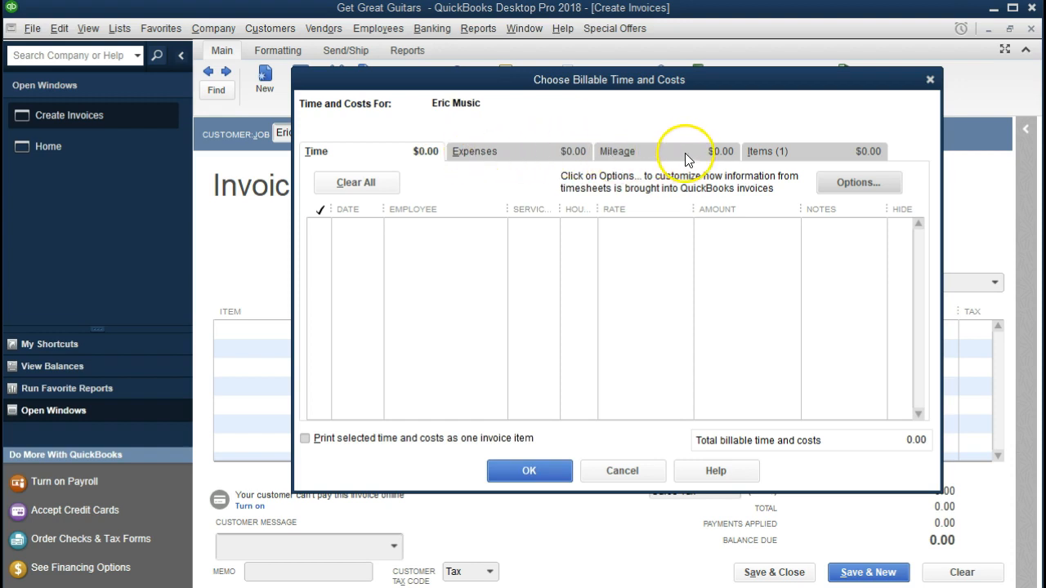
pyautogui.click(755, 154)
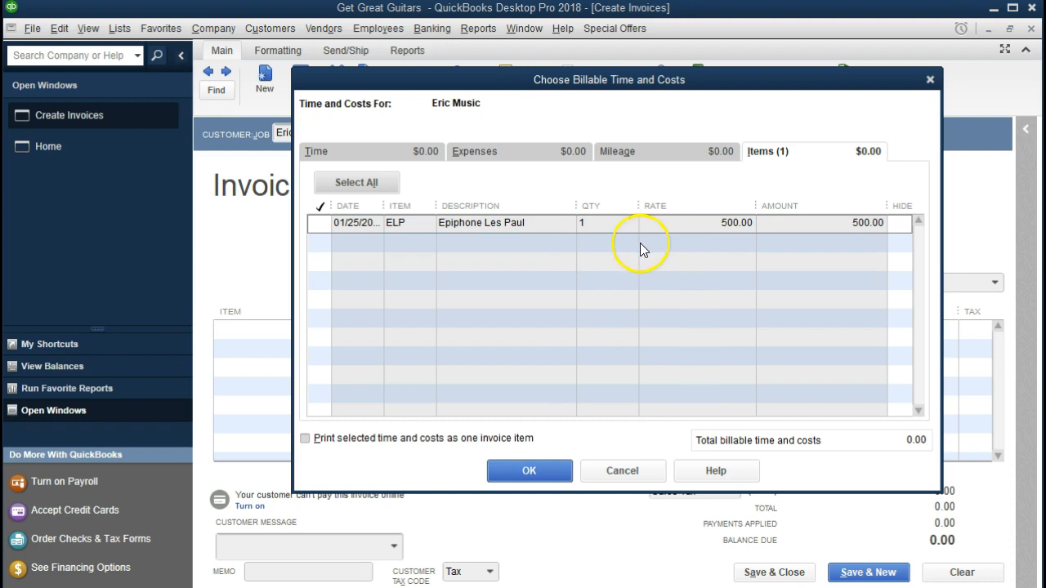
pyautogui.click(315, 223)
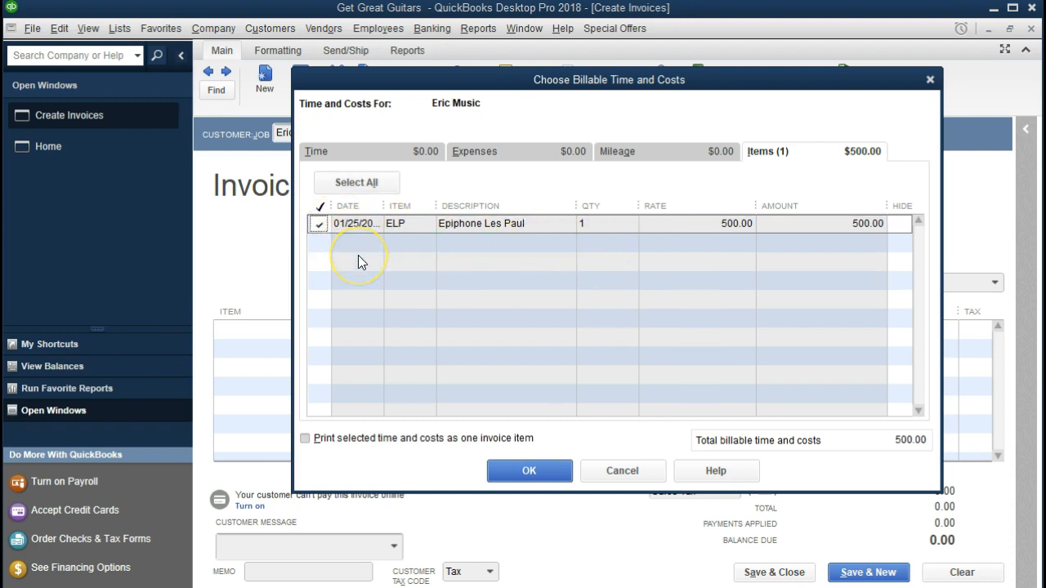
pyautogui.click(521, 479)
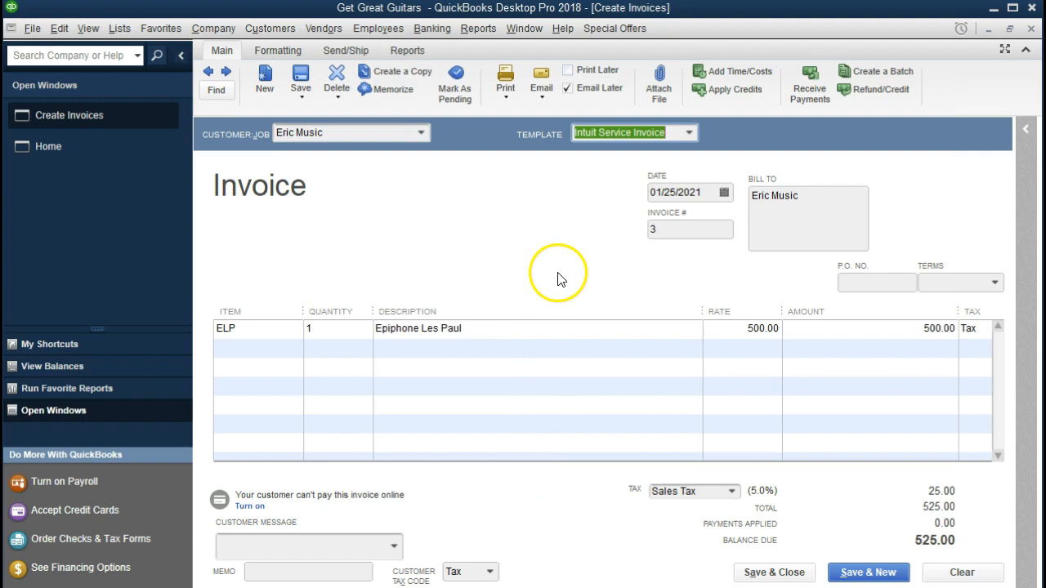
pyautogui.press('Tab')
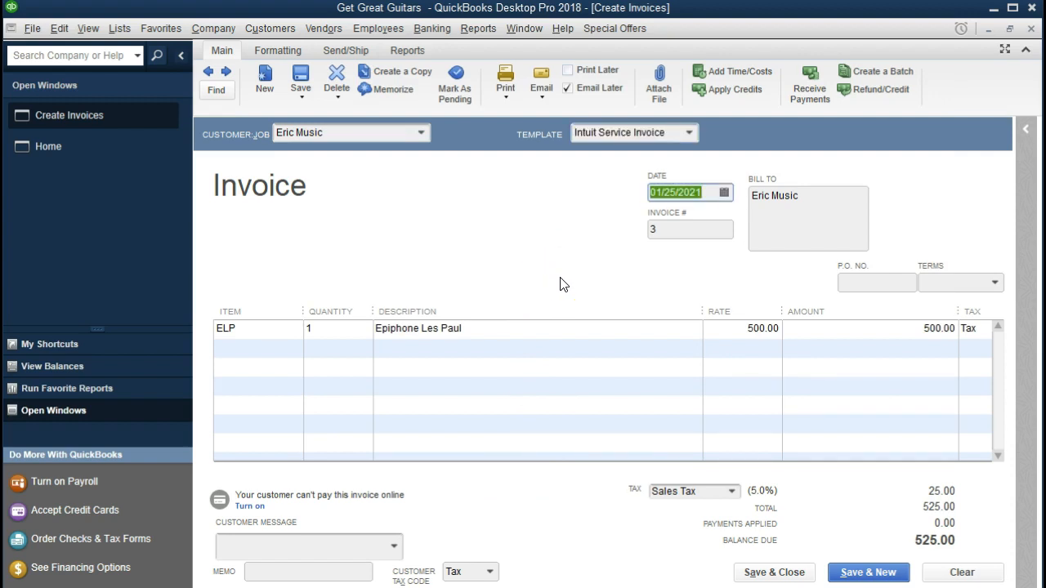
# Set invoice #3's terms to Net 30 and move through the ELP line's quantity and rate
pyautogui.press('Tab')
pyautogui.press('Tab')
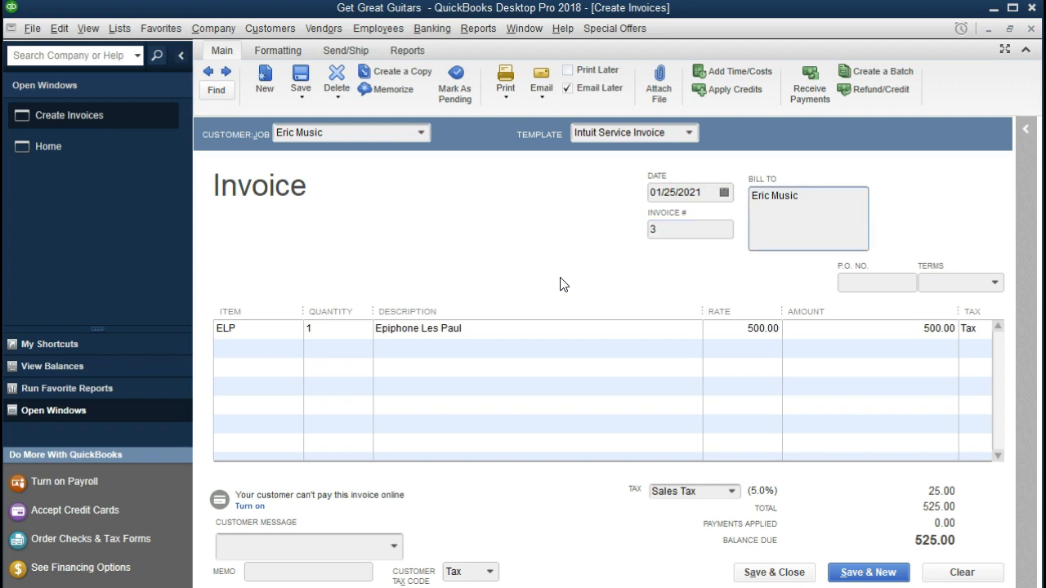
pyautogui.press('Tab')
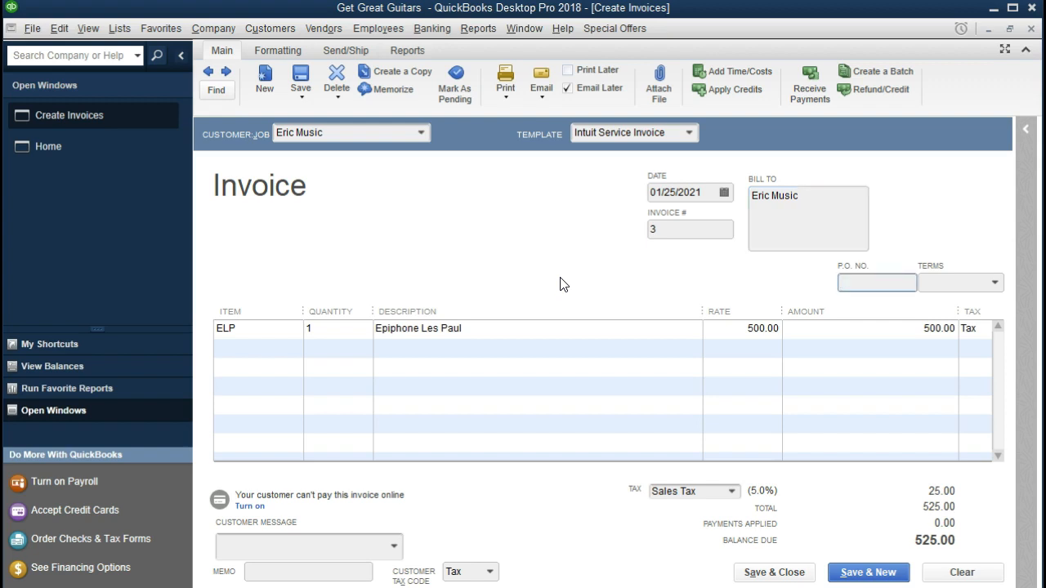
pyautogui.press('Tab')
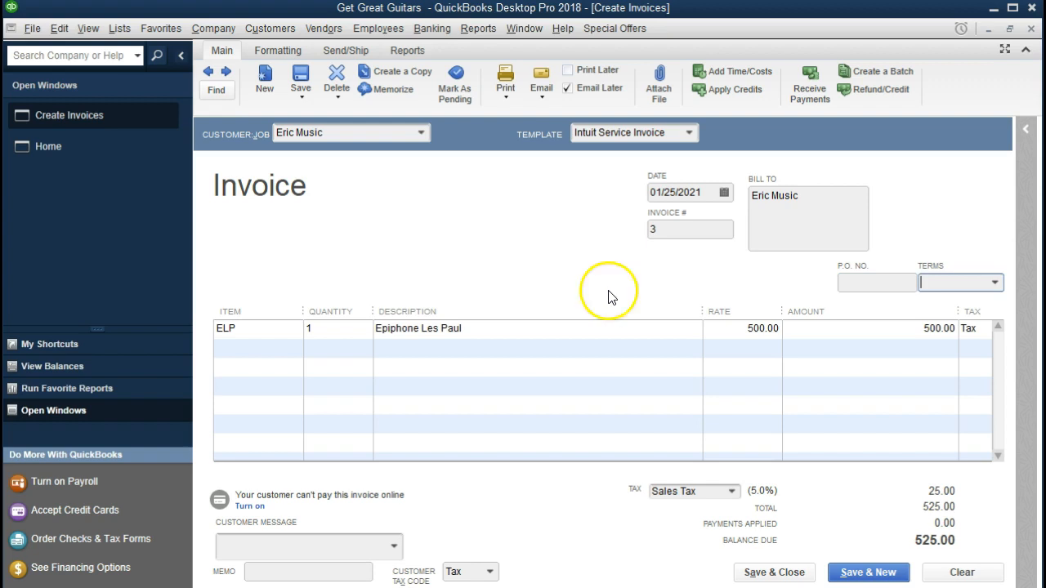
pyautogui.click(993, 283)
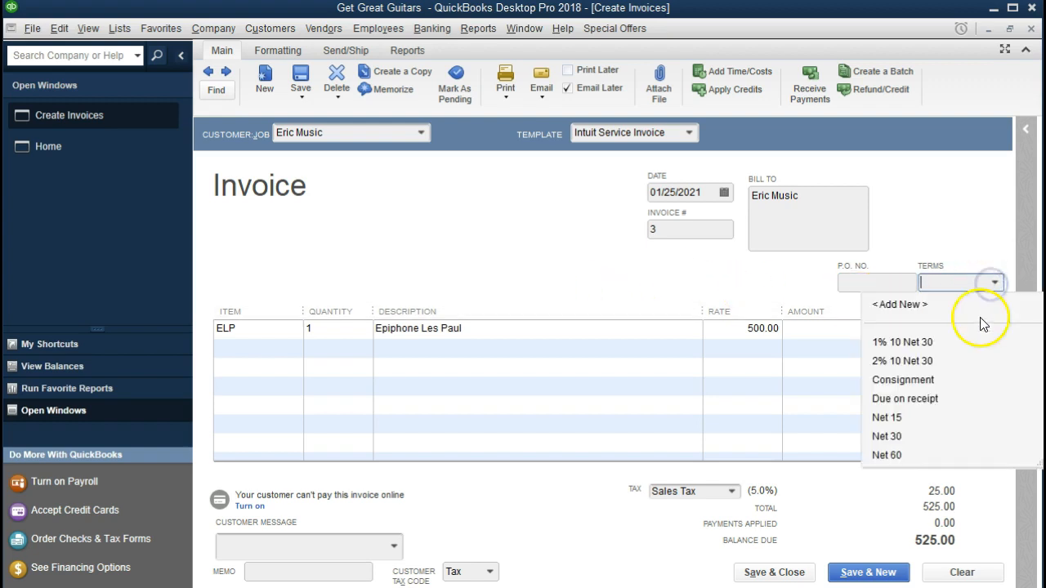
pyautogui.click(895, 437)
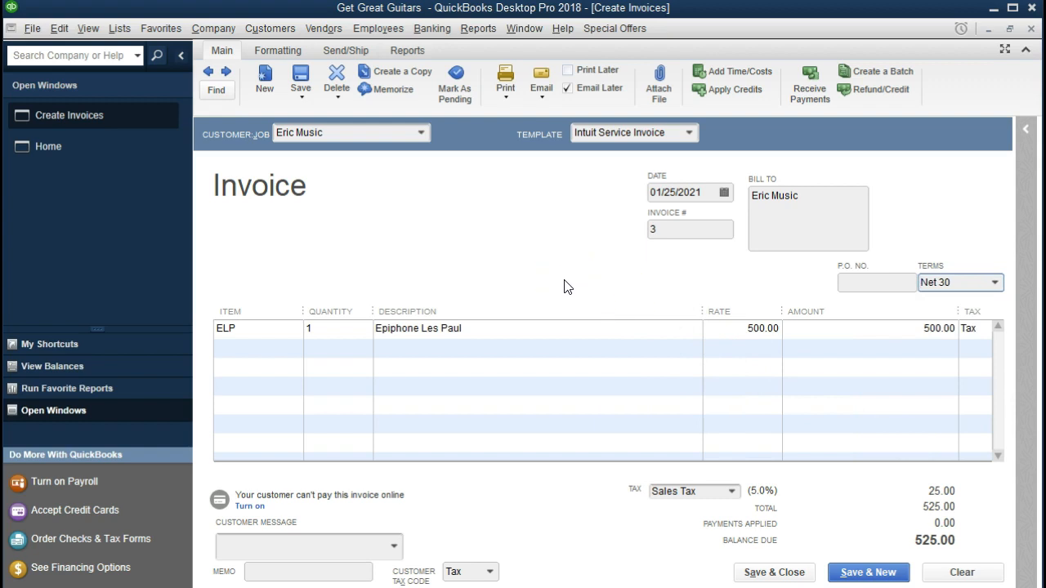
pyautogui.press('Tab')
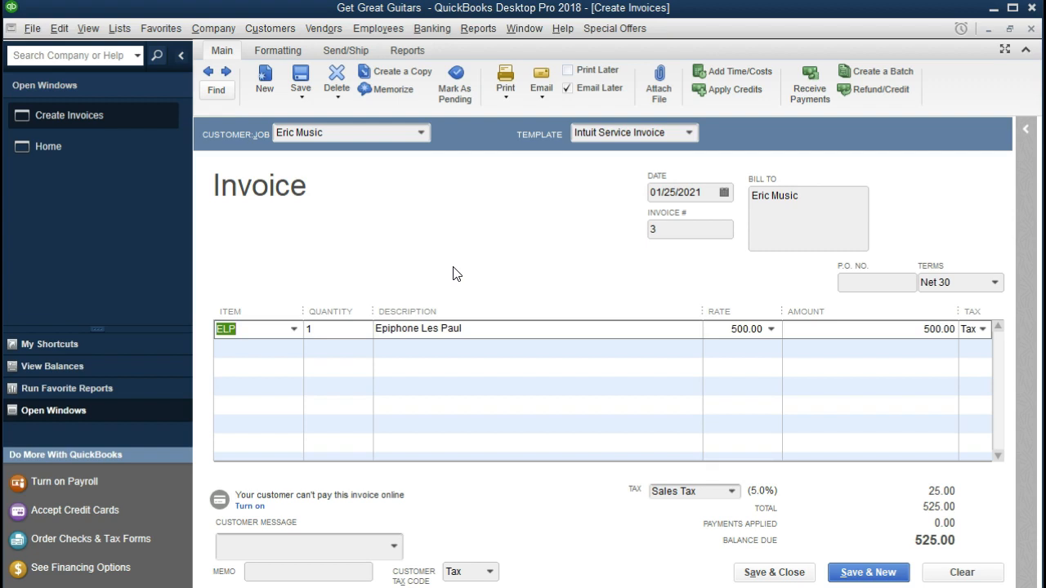
pyautogui.press('Tab')
pyautogui.press('Tab')
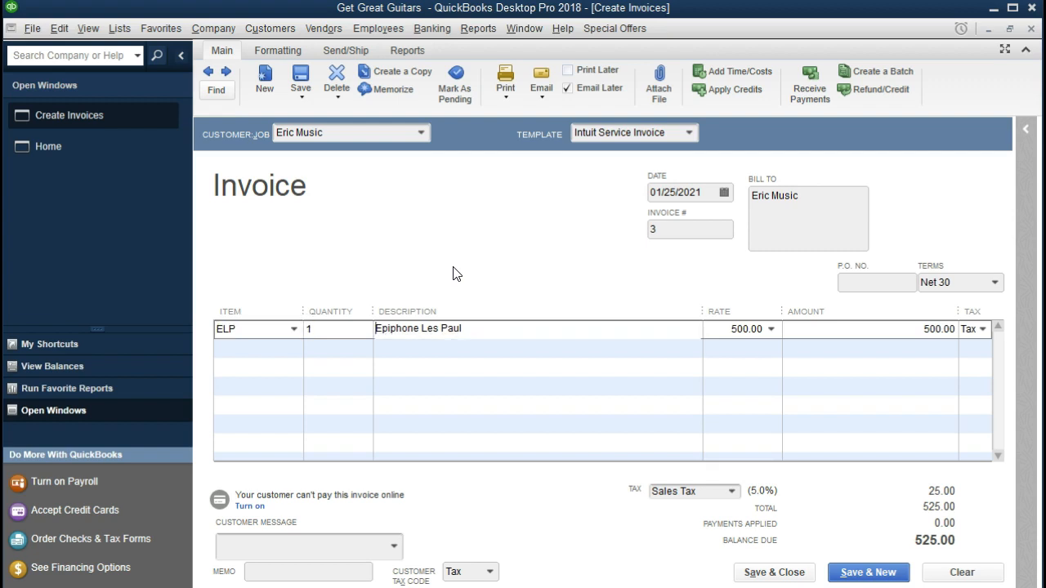
pyautogui.press('Tab')
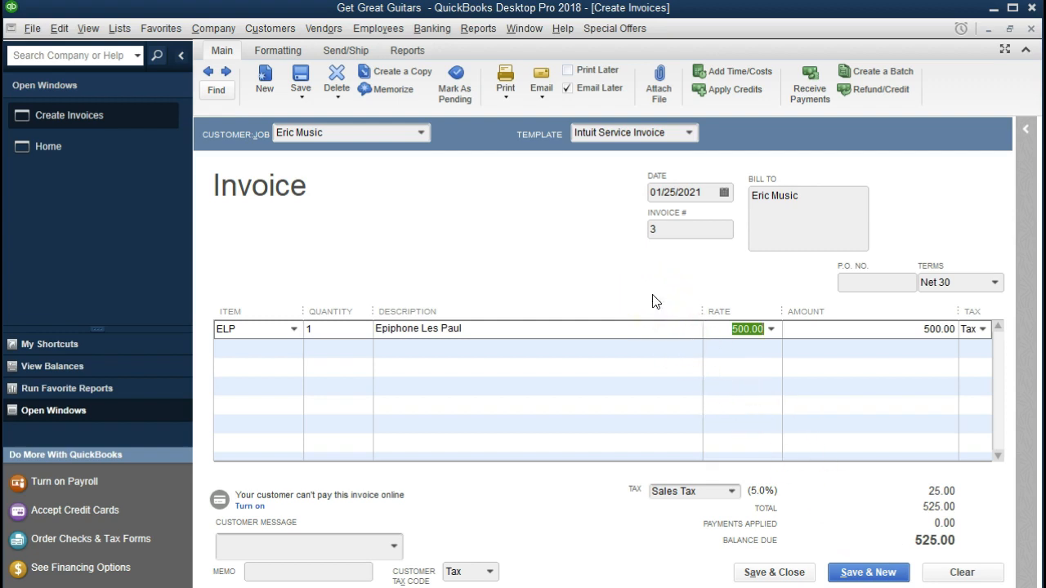
pyautogui.click(124, 30)
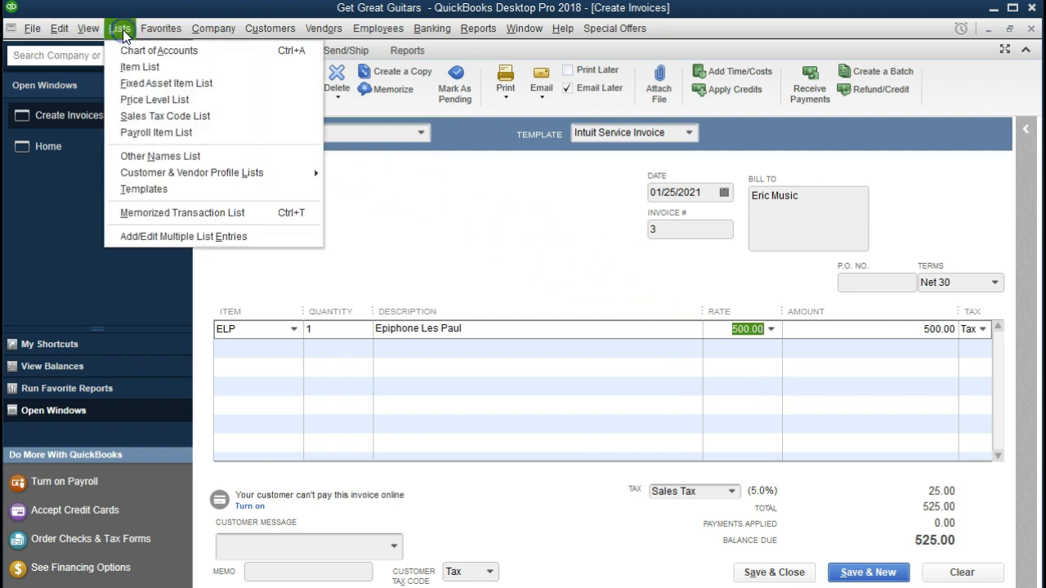
pyautogui.click(152, 65)
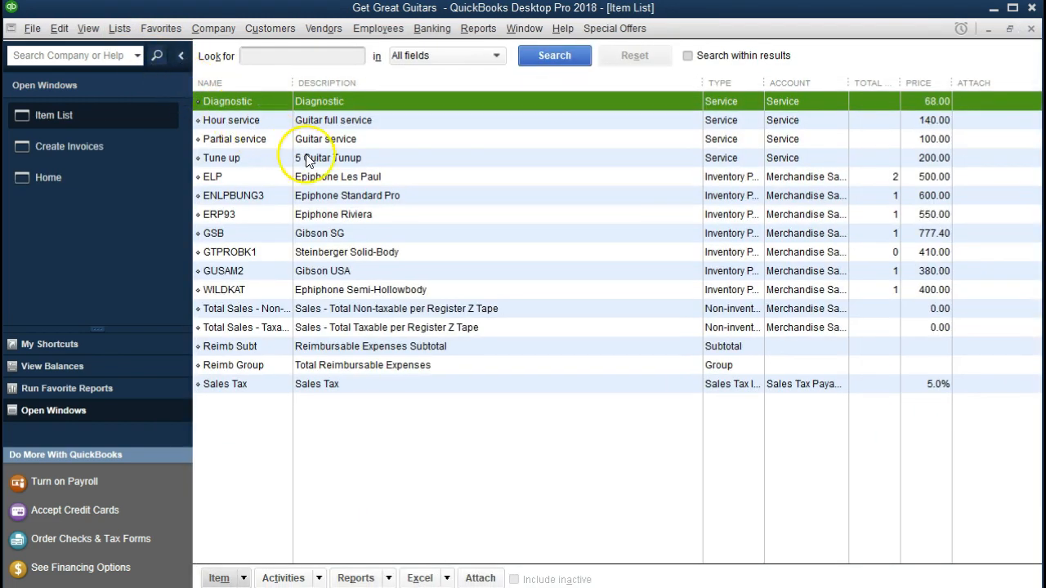
pyautogui.click(403, 178)
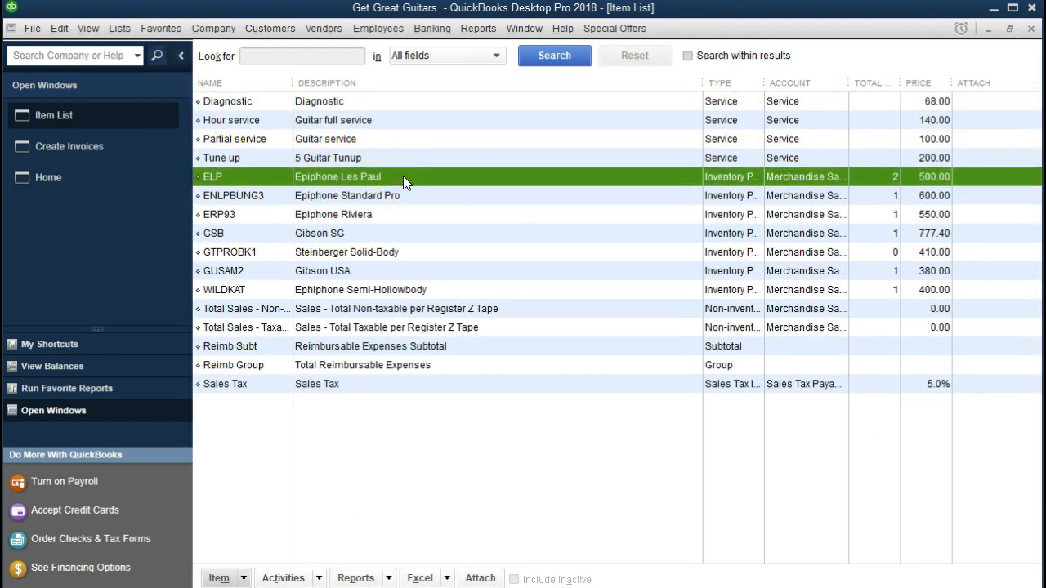
pyautogui.click(243, 578)
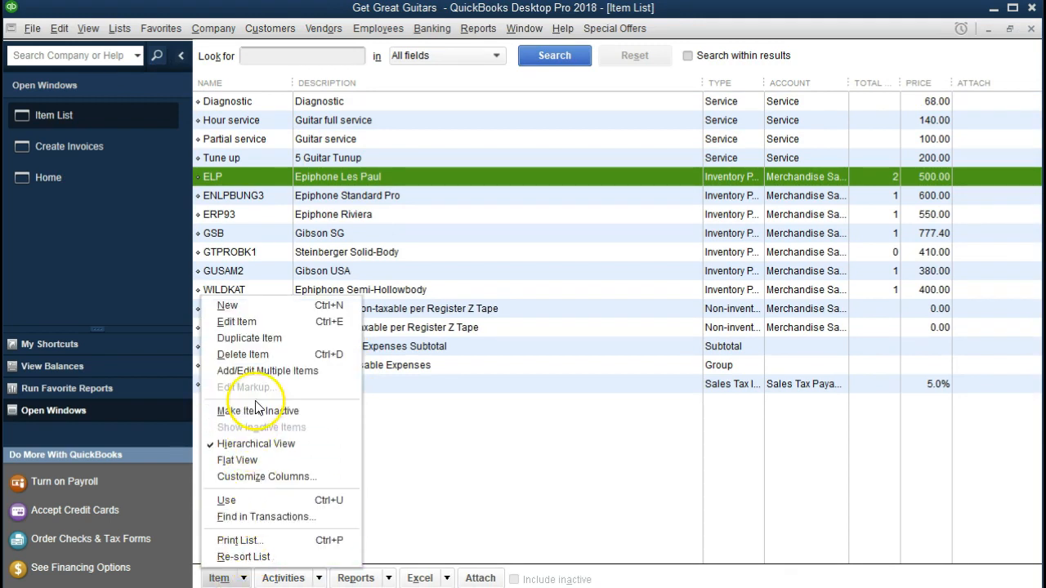
pyautogui.click(266, 323)
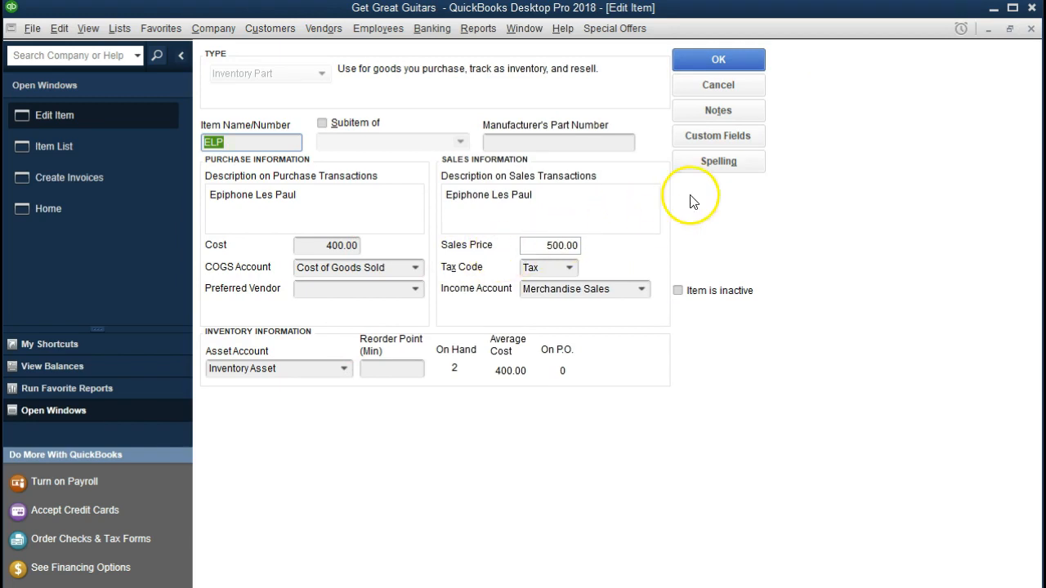
pyautogui.click(1032, 29)
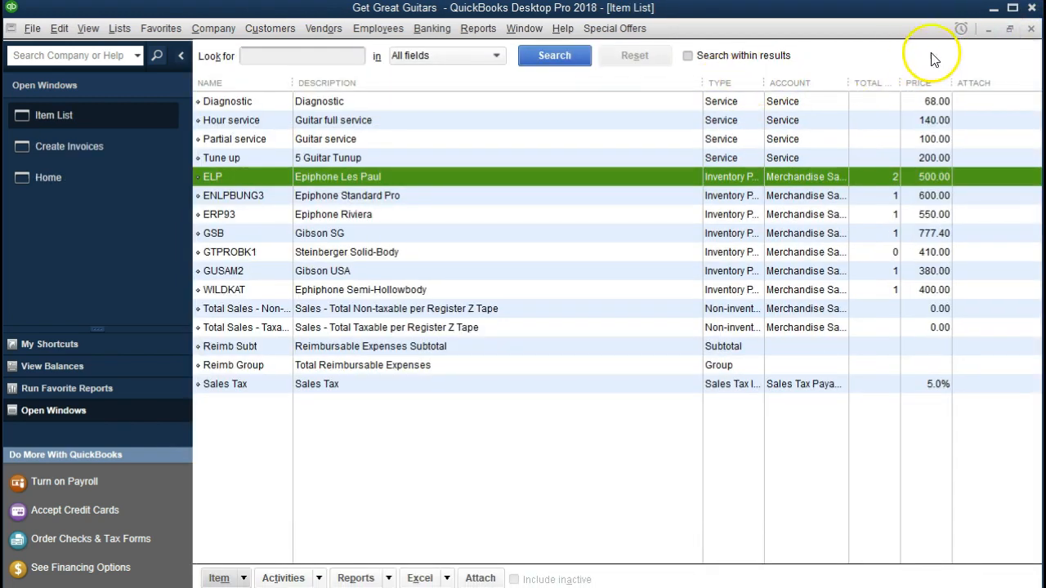
pyautogui.click(1032, 29)
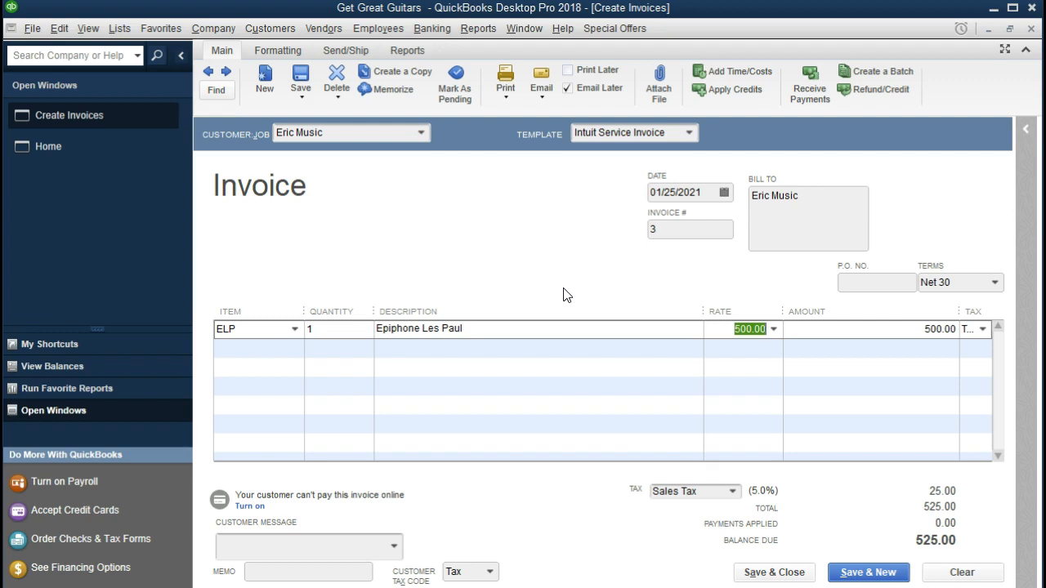
# Save invoice #3 with Email Later unchecked, keeping Net 30 as Eric Music's permanent terms
pyautogui.click(773, 574)
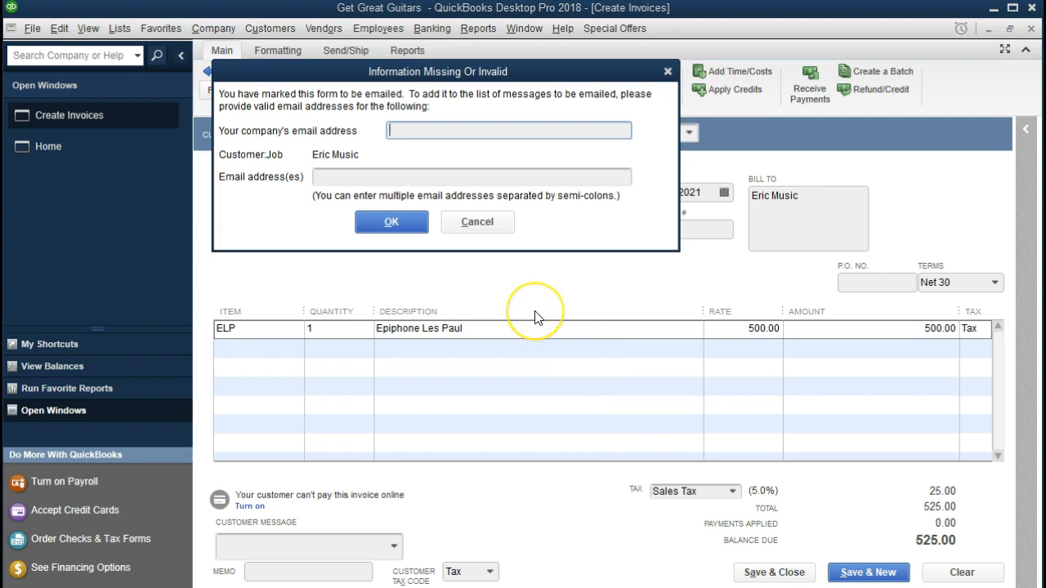
pyautogui.click(668, 72)
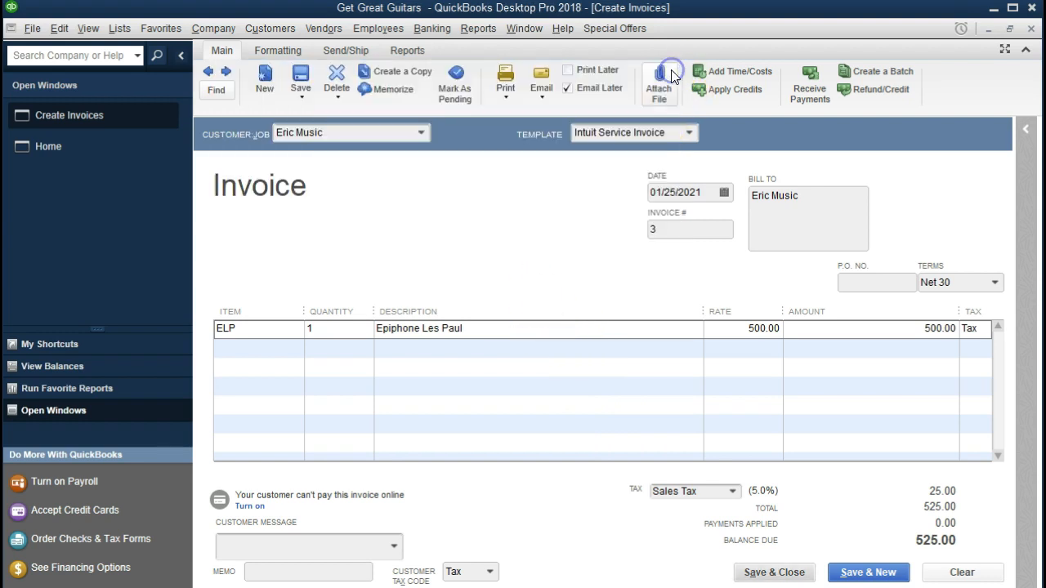
pyautogui.click(567, 90)
pyautogui.click(567, 89)
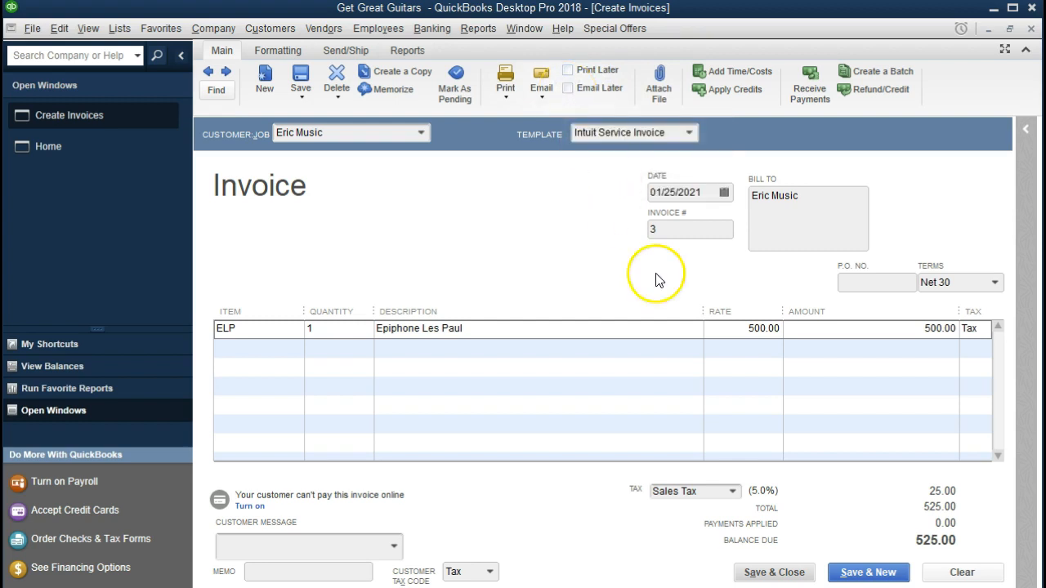
pyautogui.click(772, 572)
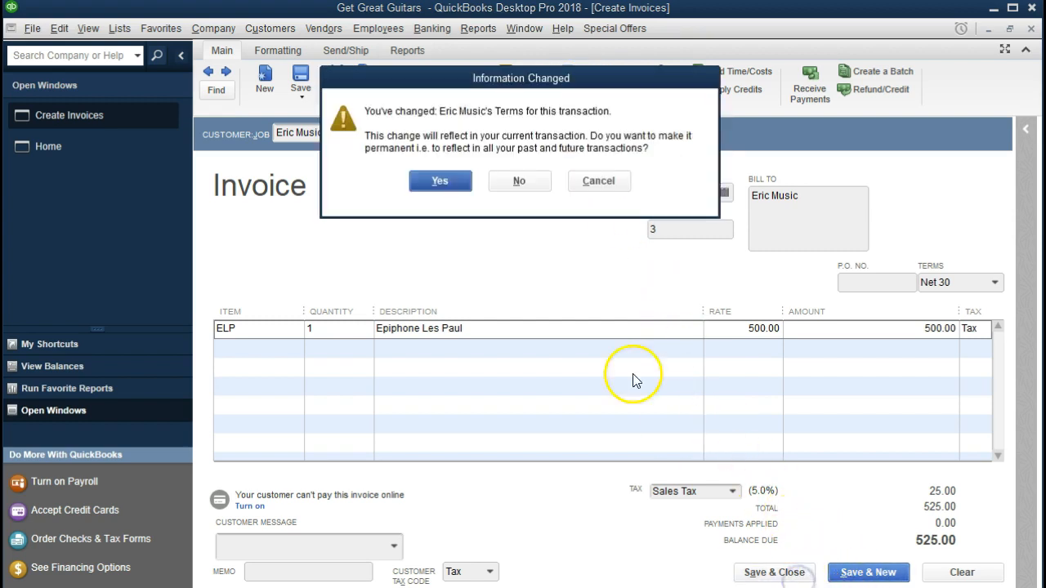
pyautogui.click(445, 182)
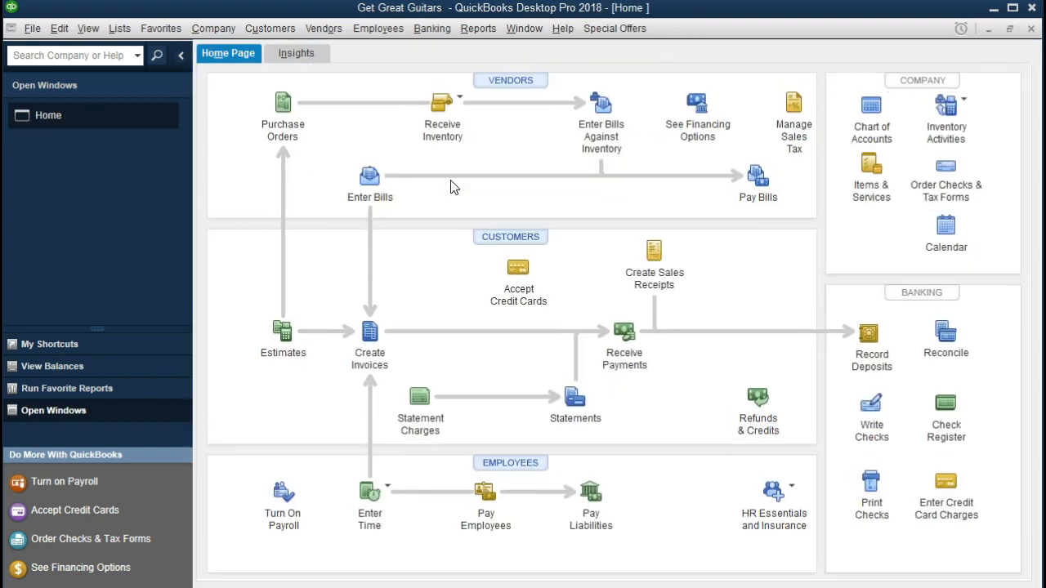
# Run the standard Balance Sheet report as of 12/31/2021
pyautogui.click(480, 30)
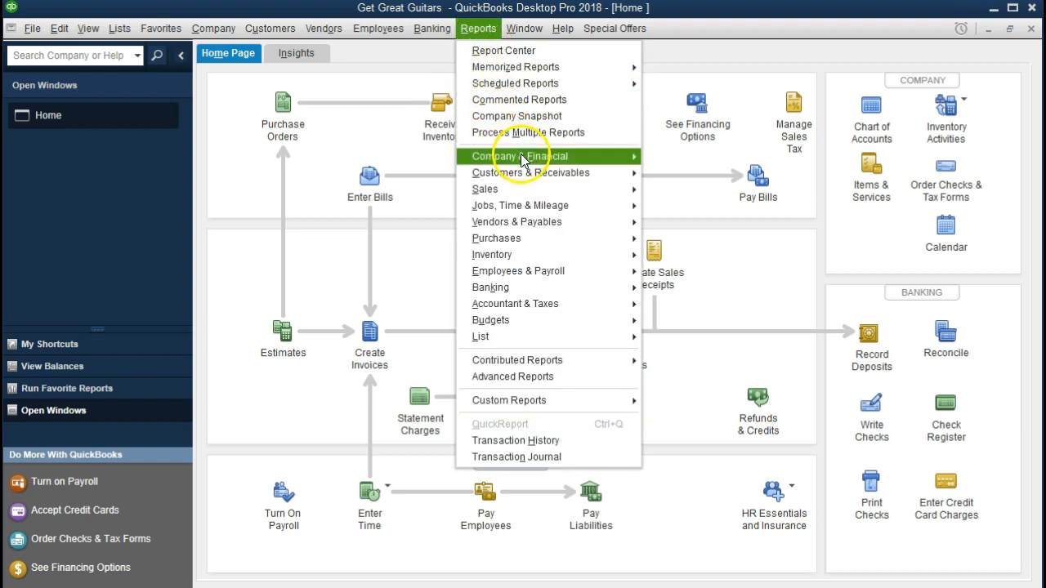
pyautogui.moveTo(621, 156)
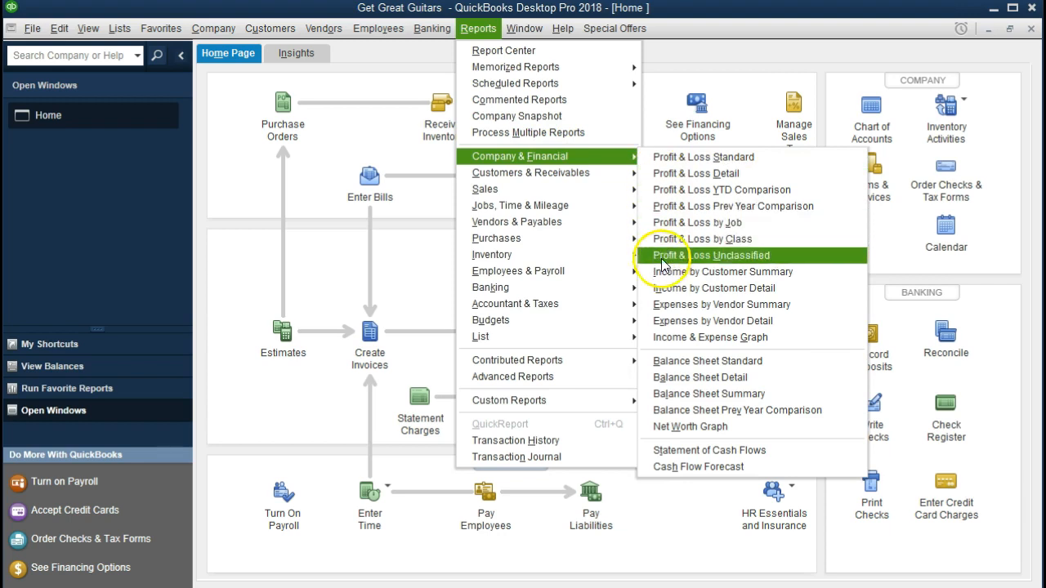
pyautogui.click(659, 362)
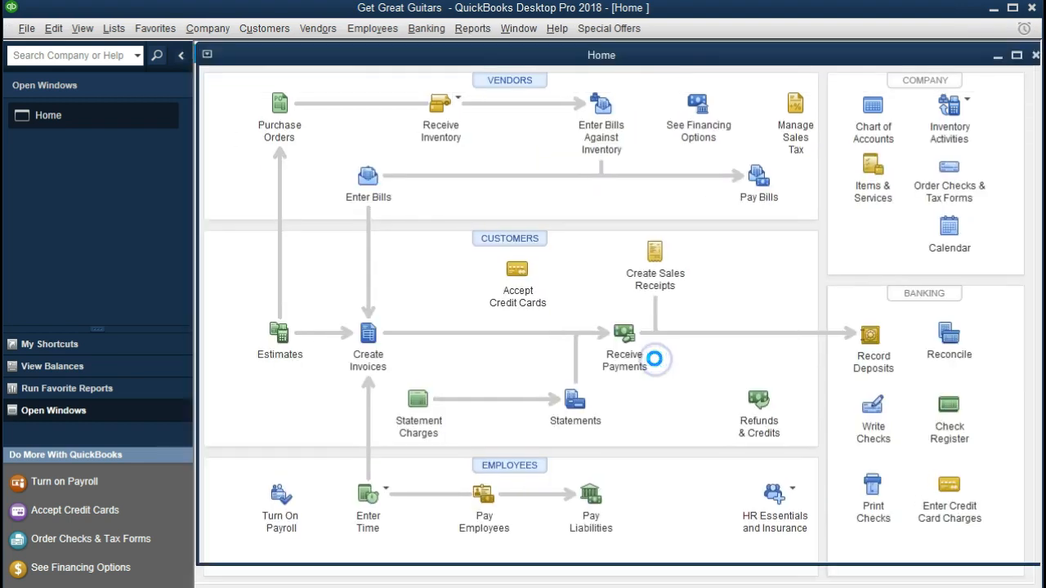
pyautogui.press('Tab')
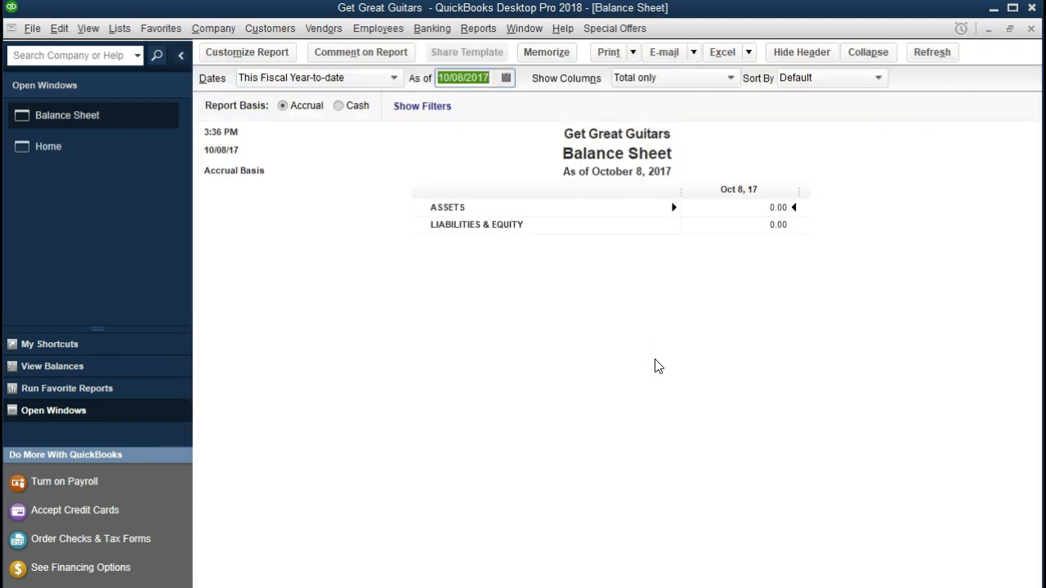
pyautogui.write('1231')
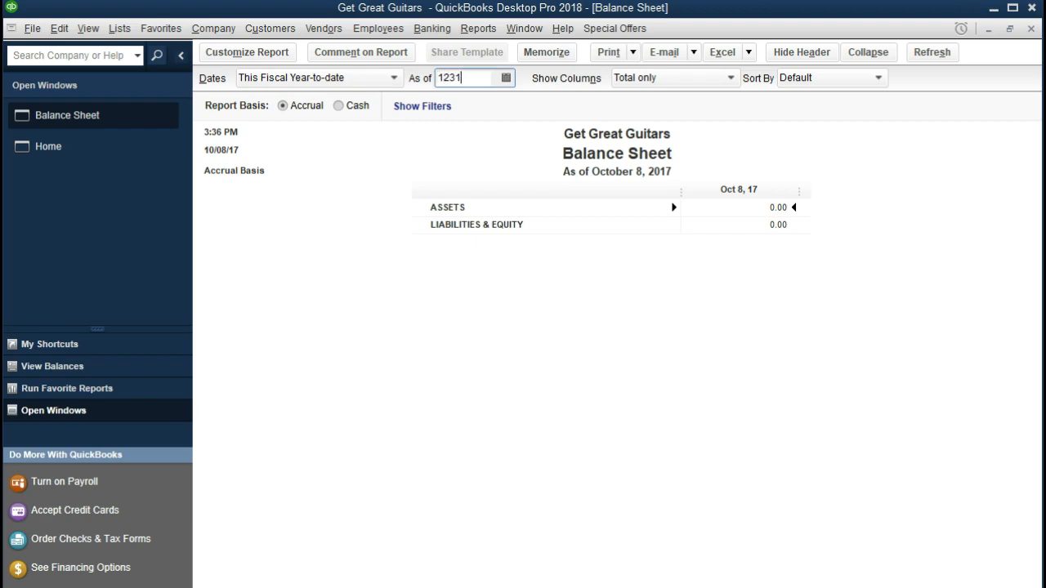
pyautogui.write('2/31/2021')
pyautogui.press('Tab')
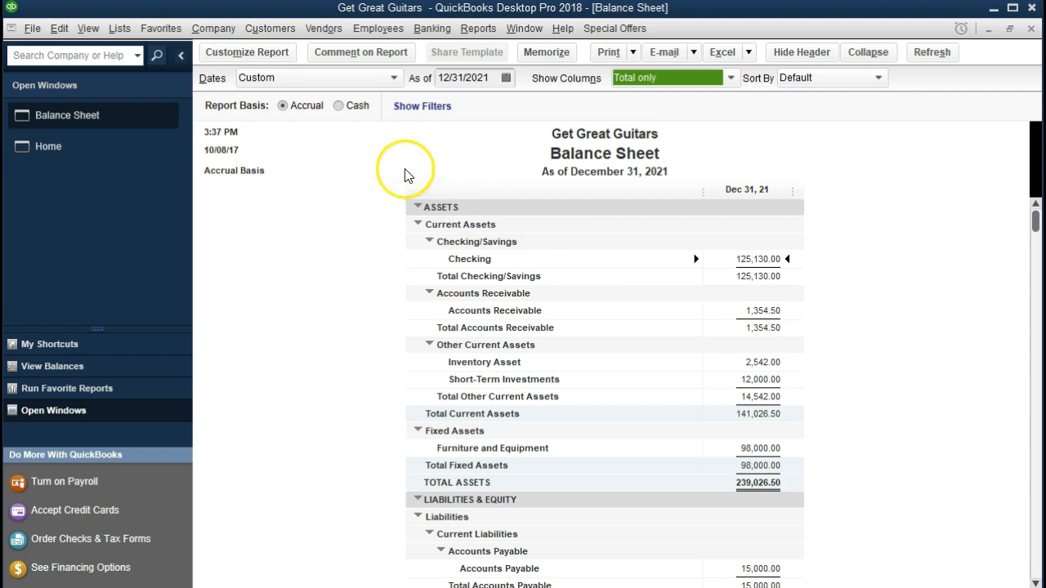
# Set the report start date to 01/01/2021, then drill into Accounts Receivable's 1,354.50
pyautogui.click(284, 55)
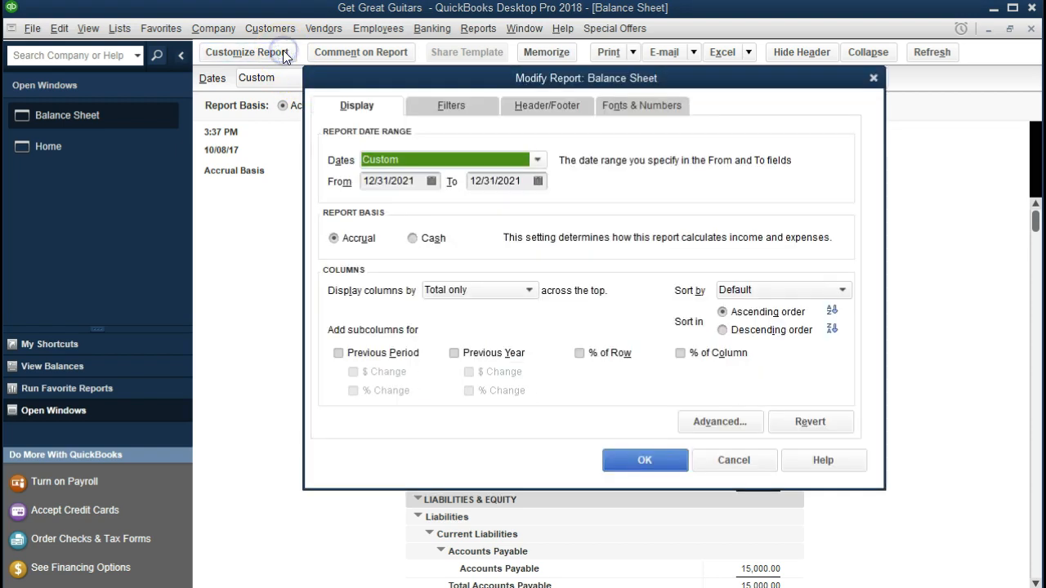
pyautogui.write('0')
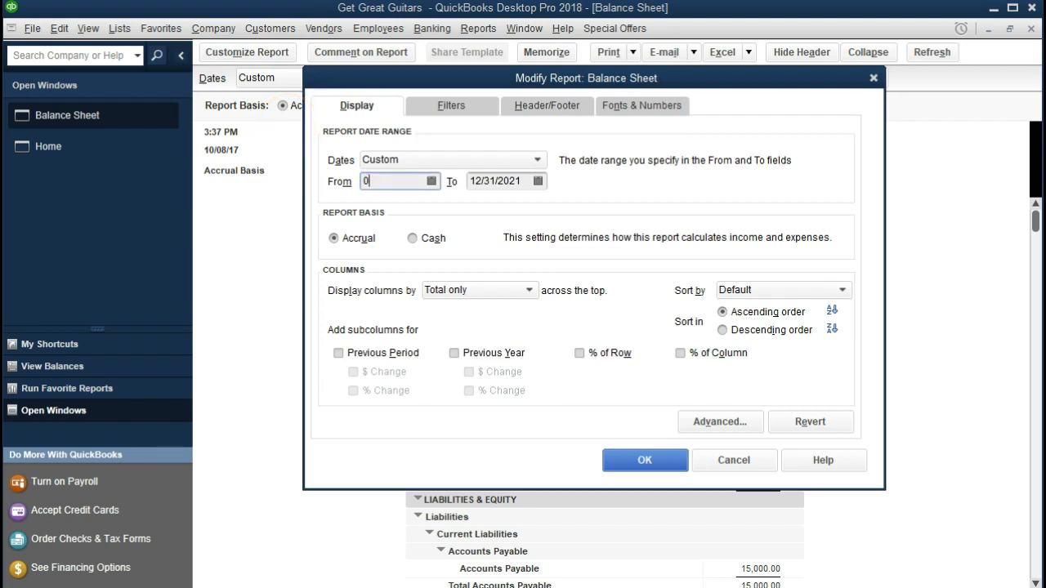
pyautogui.write('1/01/2021')
pyautogui.press('Tab')
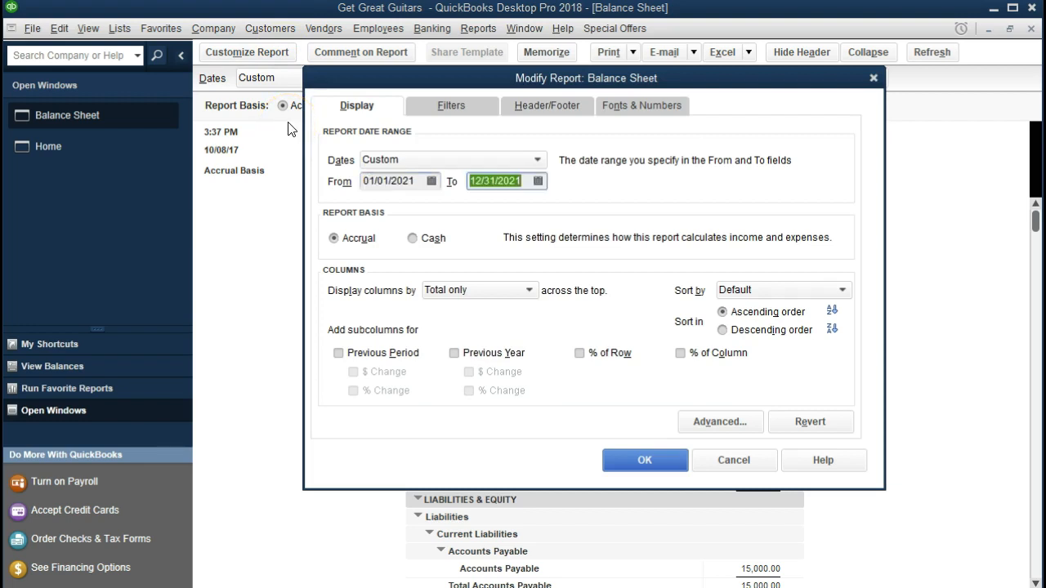
pyautogui.press('Tab')
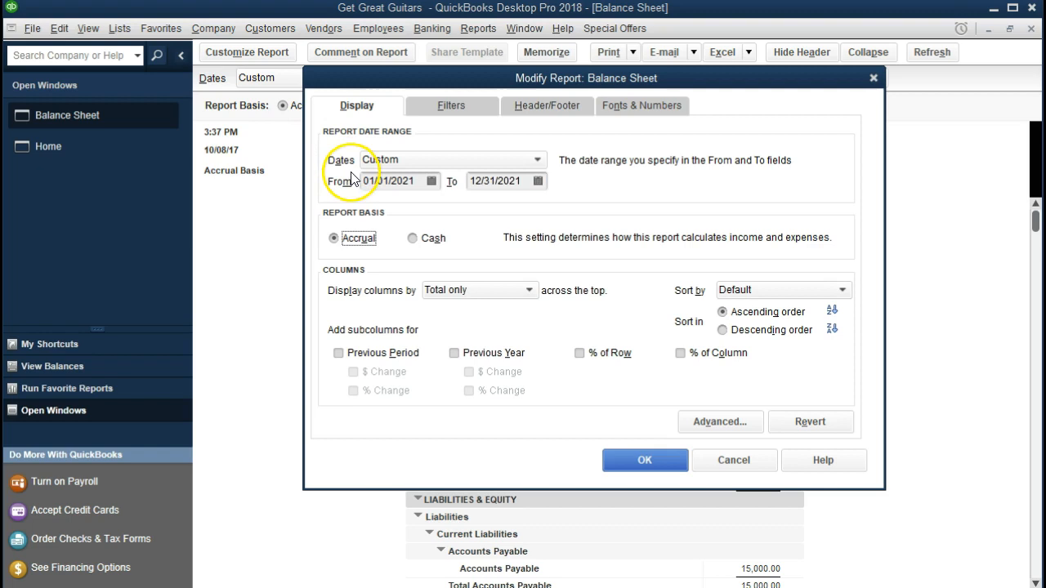
pyautogui.click(633, 457)
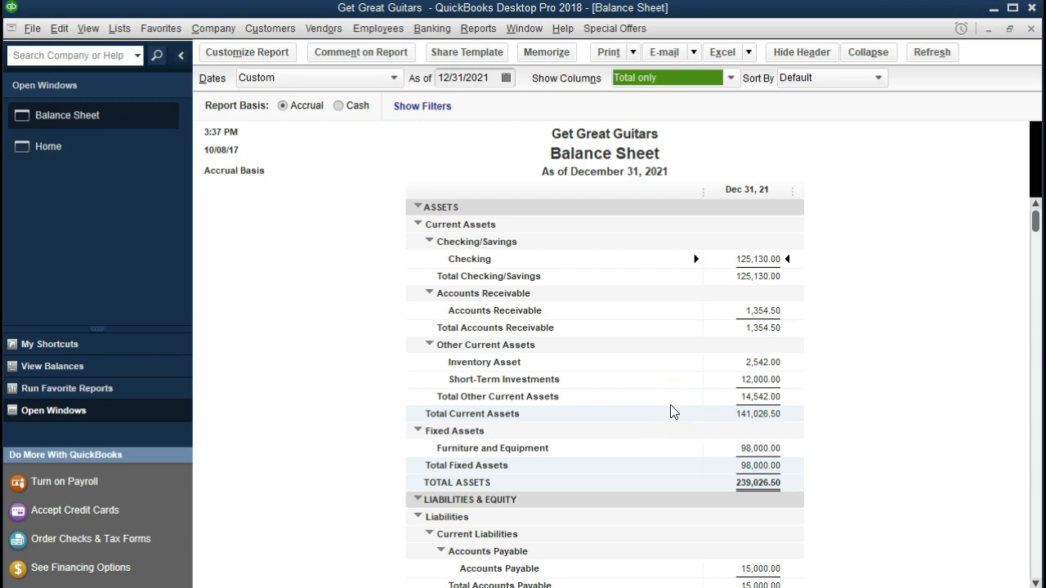
pyautogui.click(771, 310)
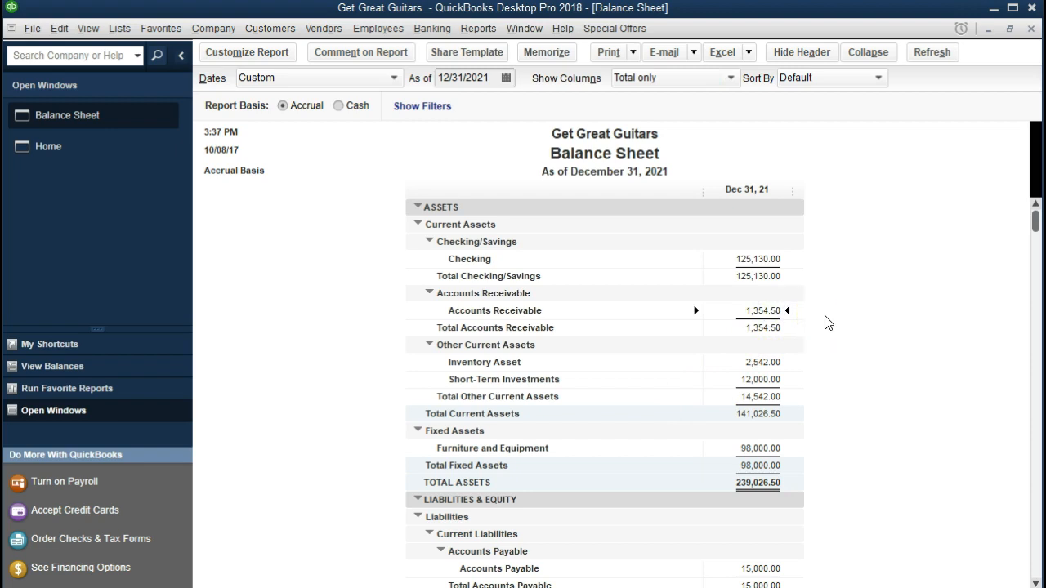
pyautogui.doubleClick(761, 311)
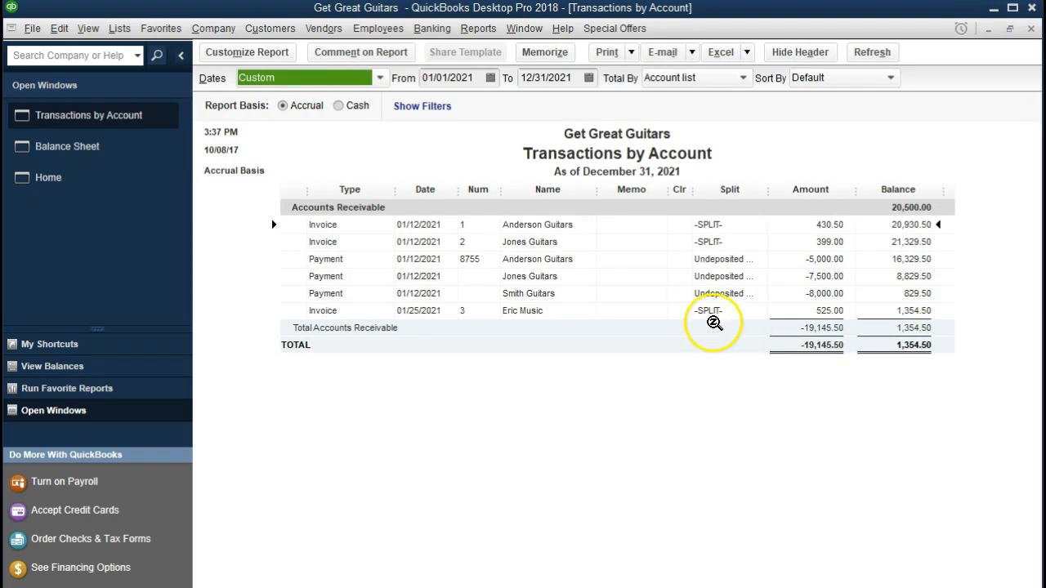
pyautogui.click(529, 311)
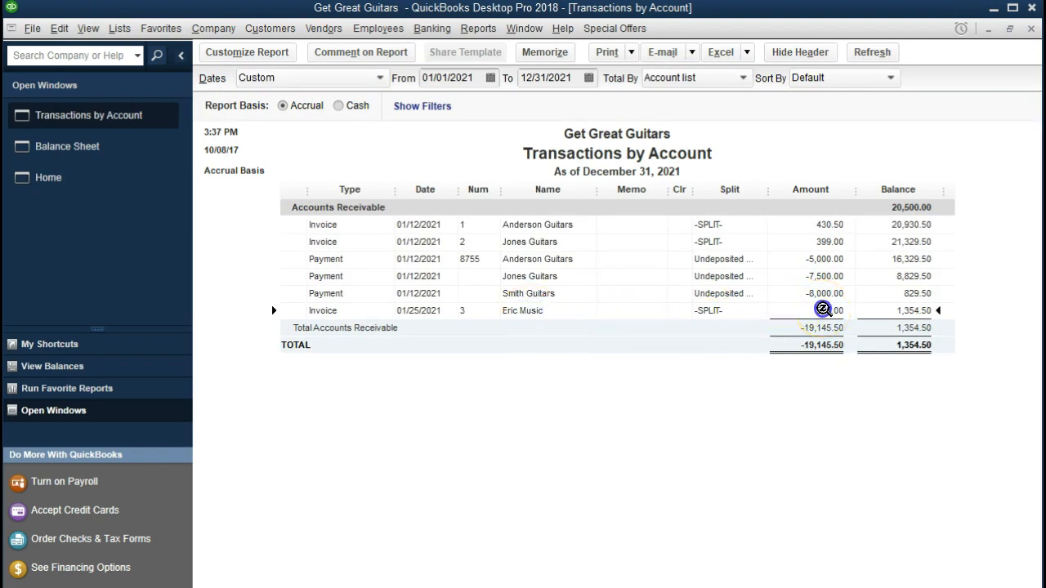
pyautogui.doubleClick(823, 311)
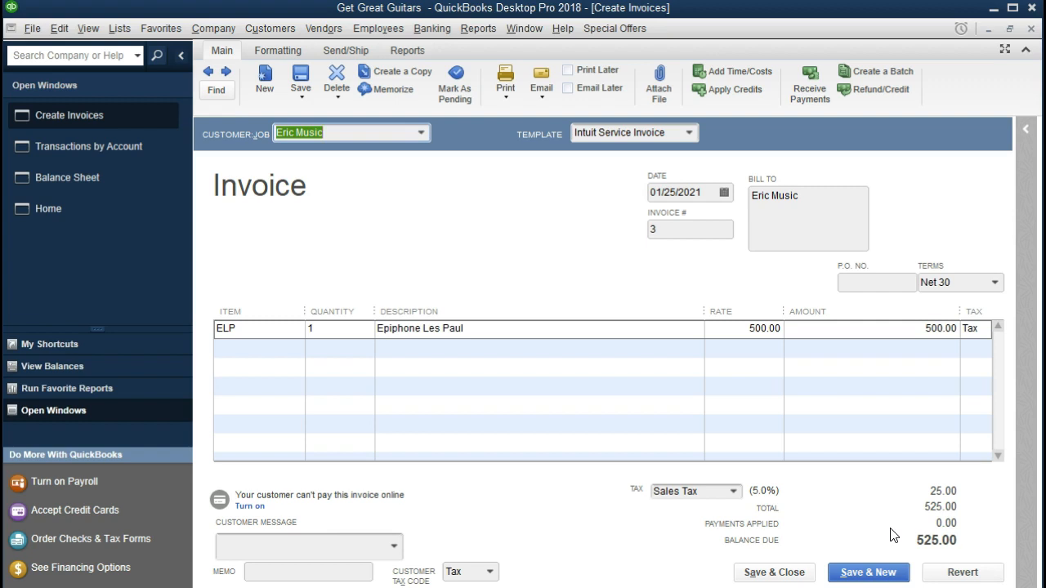
pyautogui.click(1027, 28)
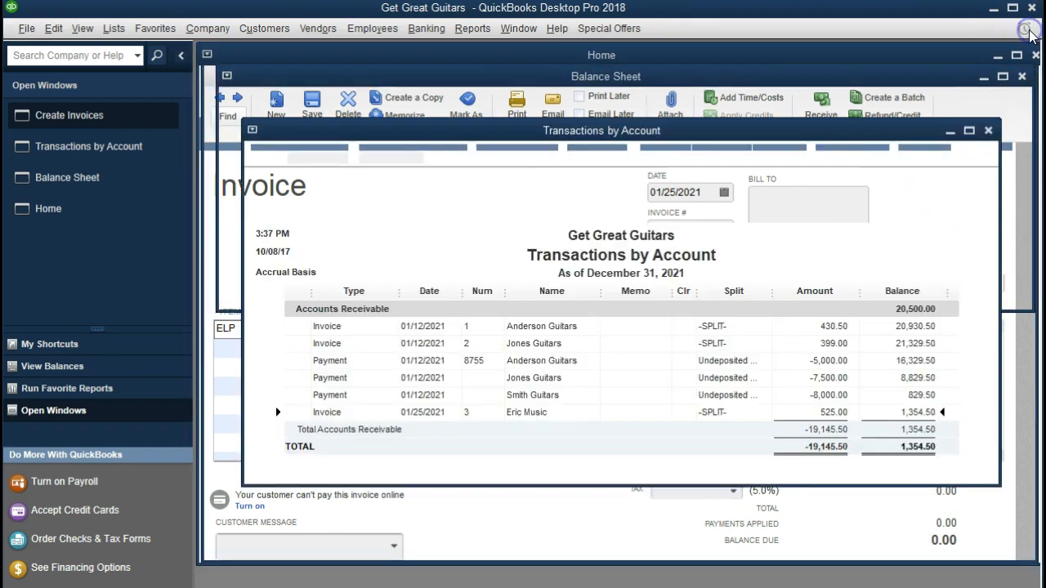
pyautogui.click(1031, 30)
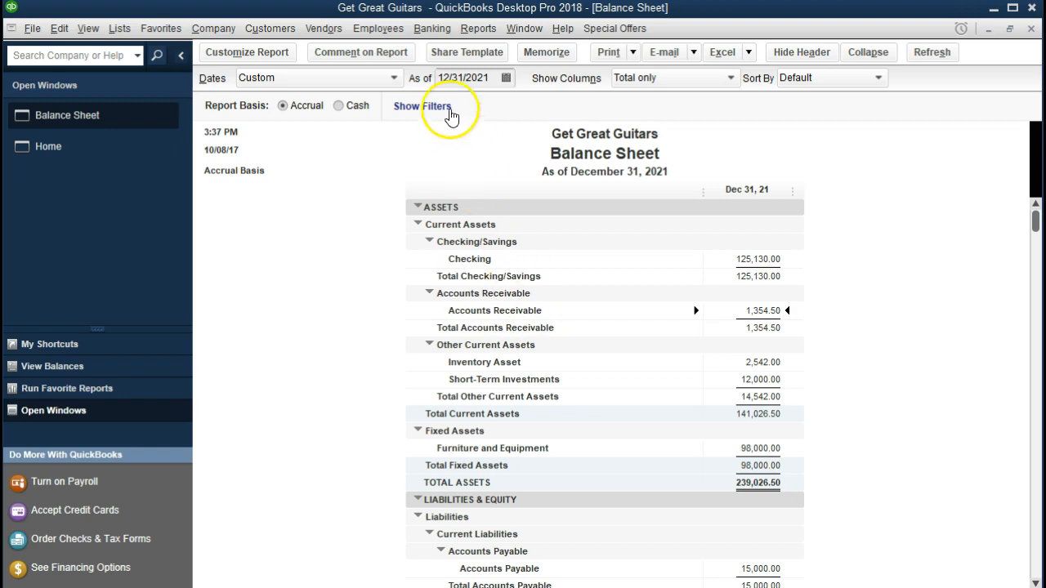
pyautogui.click(478, 28)
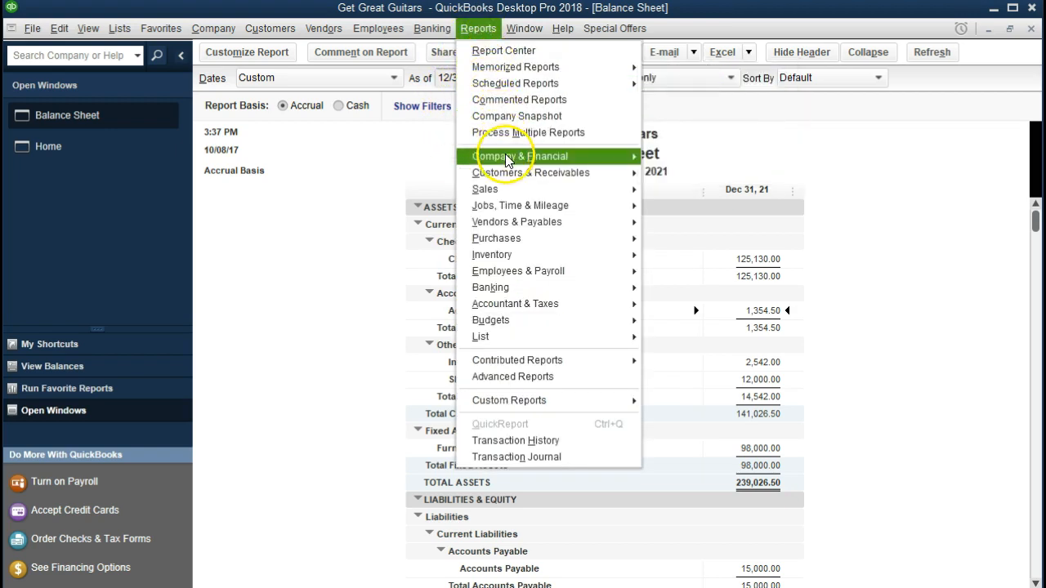
# Run the standard Profit & Loss report from 01/01/2021 to 12/31/2021
pyautogui.moveTo(535, 159)
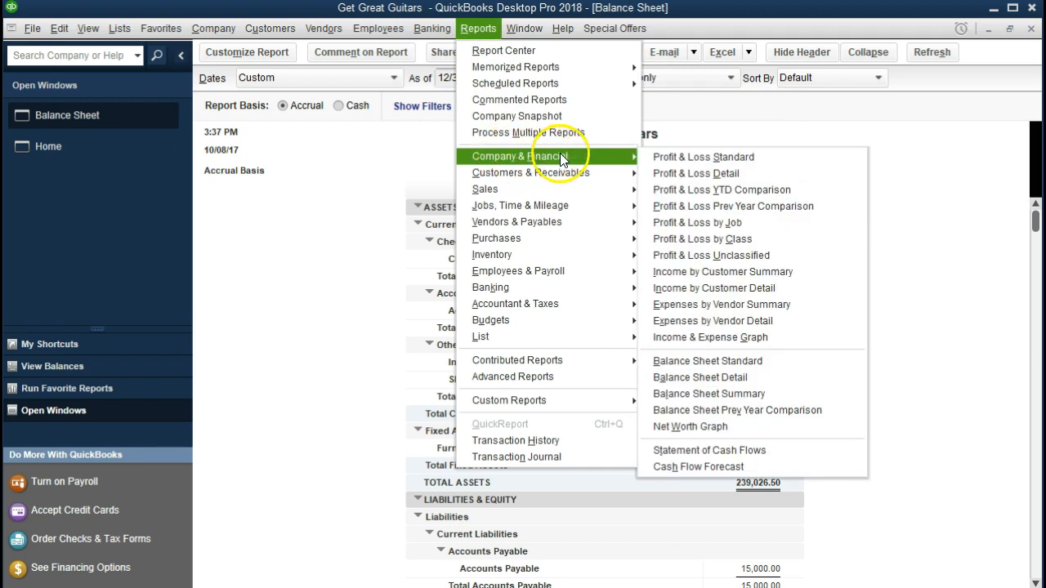
pyautogui.click(768, 168)
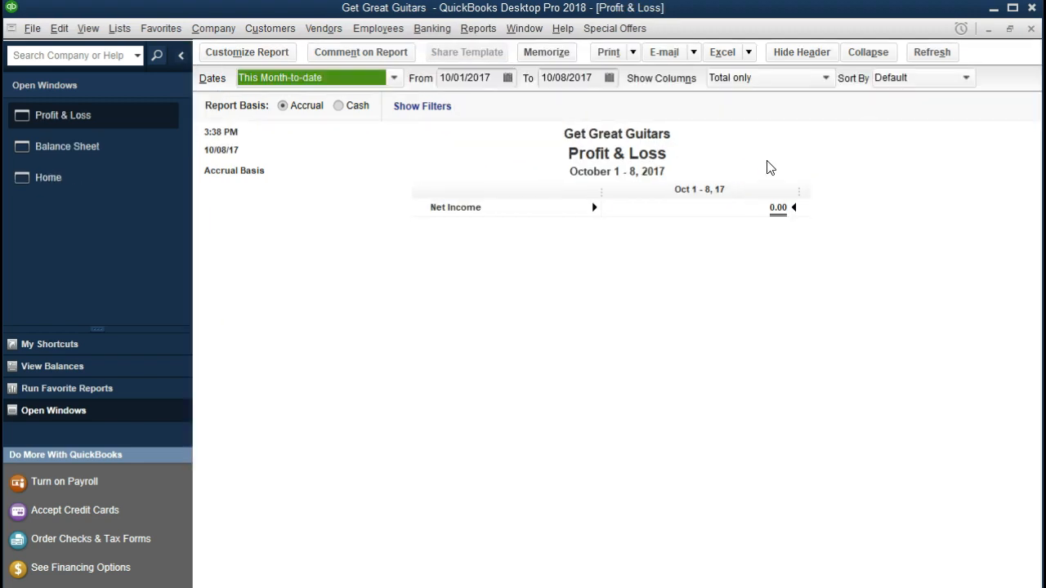
pyautogui.press('Tab')
pyautogui.write('01')
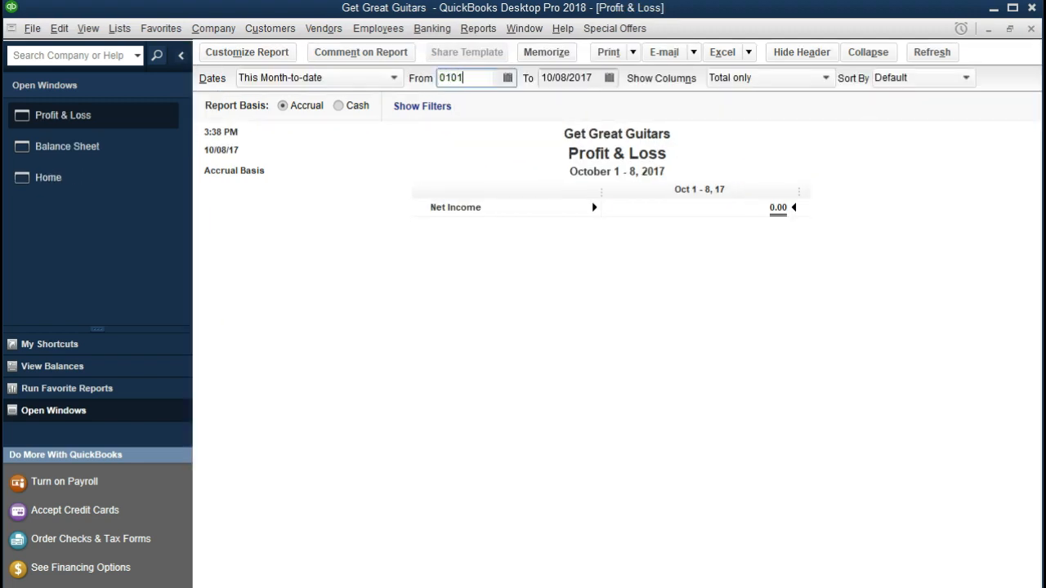
pyautogui.write('/01/2021')
pyautogui.press('Tab')
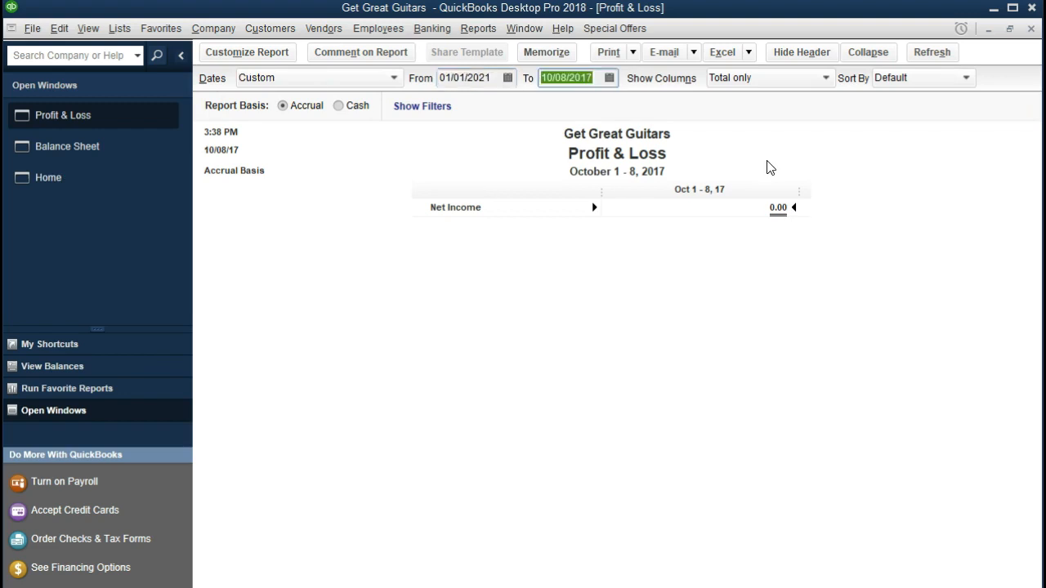
pyautogui.write('12/31/2021')
pyautogui.press('Tab')
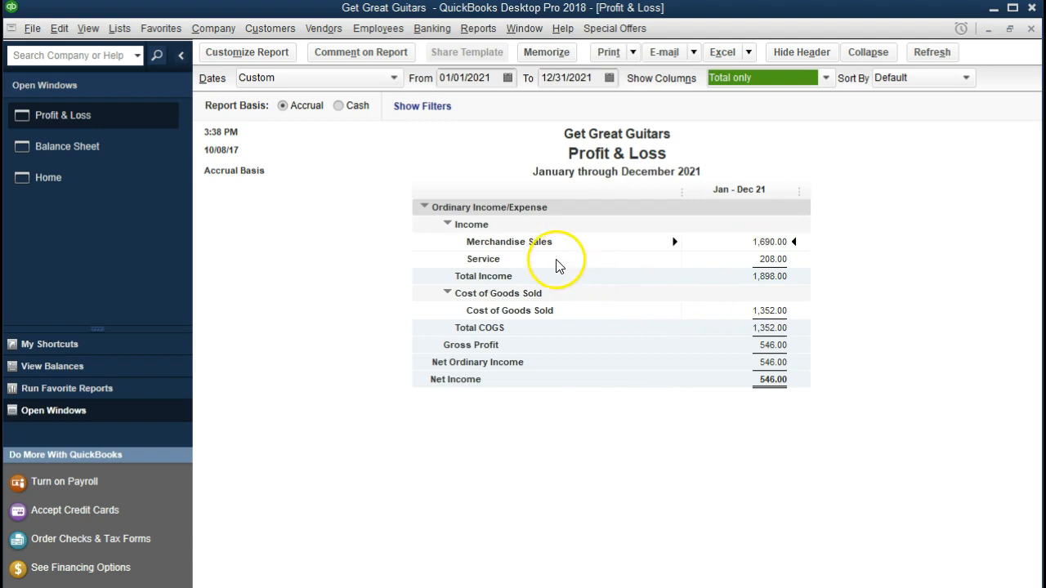
pyautogui.doubleClick(769, 242)
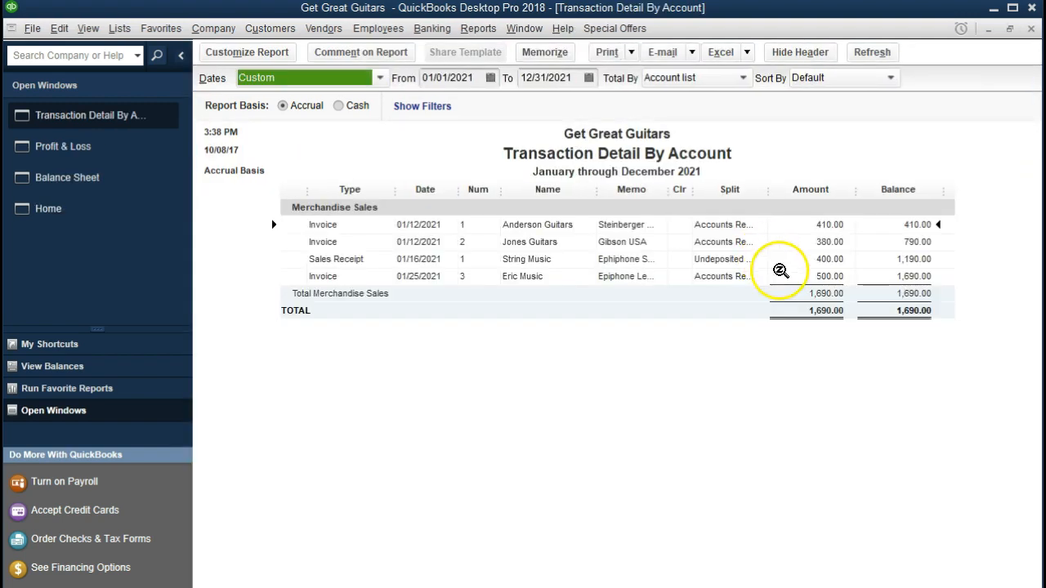
pyautogui.click(810, 277)
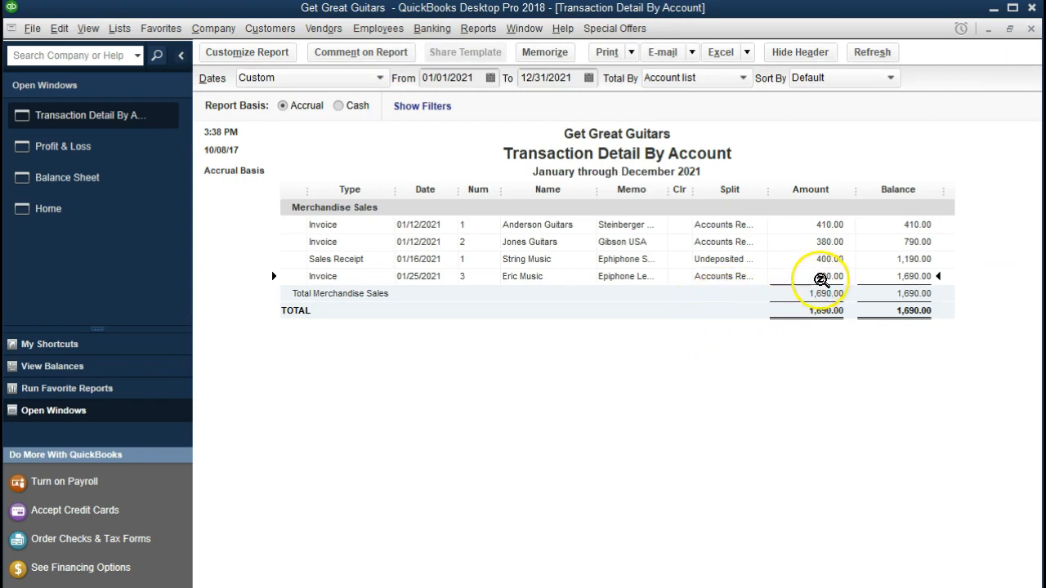
pyautogui.doubleClick(809, 277)
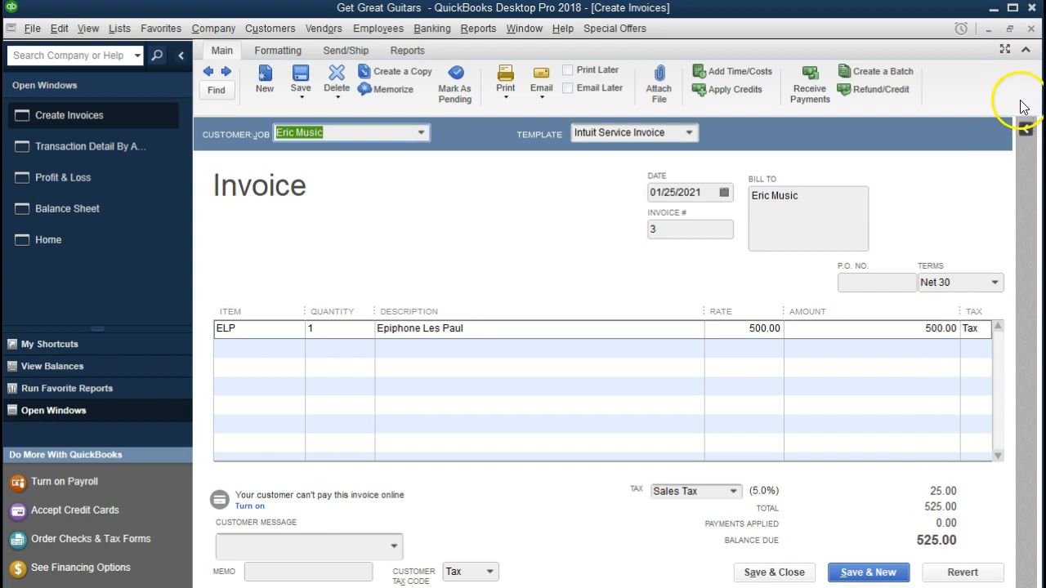
pyautogui.click(1031, 30)
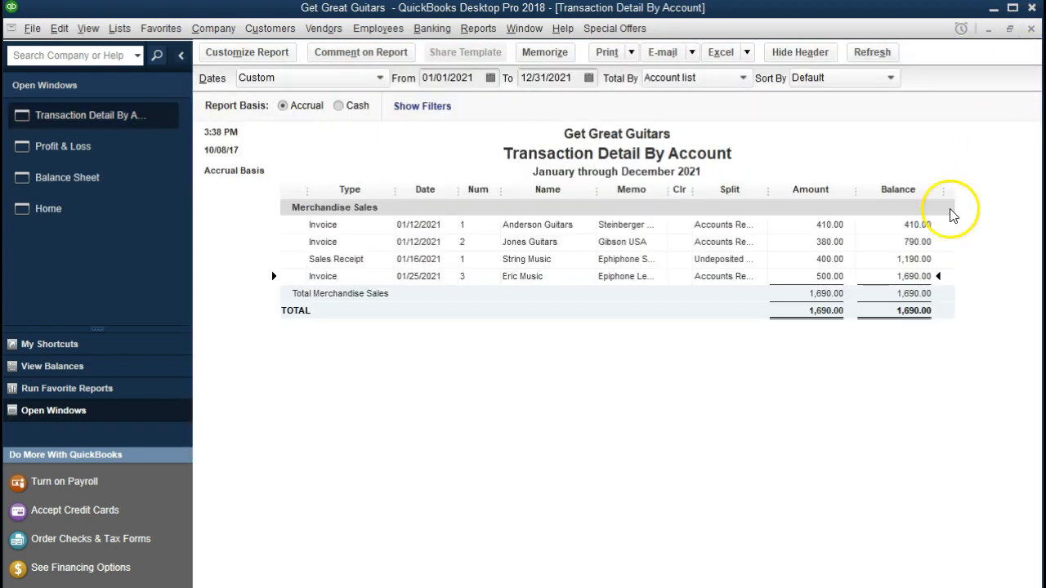
pyautogui.click(1032, 30)
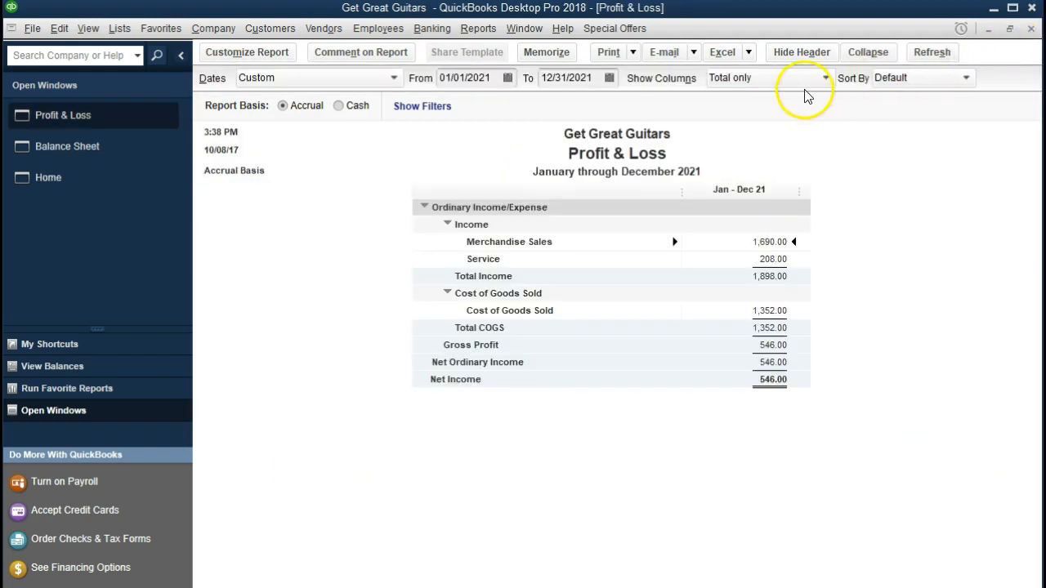
# From the Balance Sheet, drill Sales Tax Payable 84.50 down to invoice #3's 25.00 tax, then close both windows
pyautogui.click(115, 149)
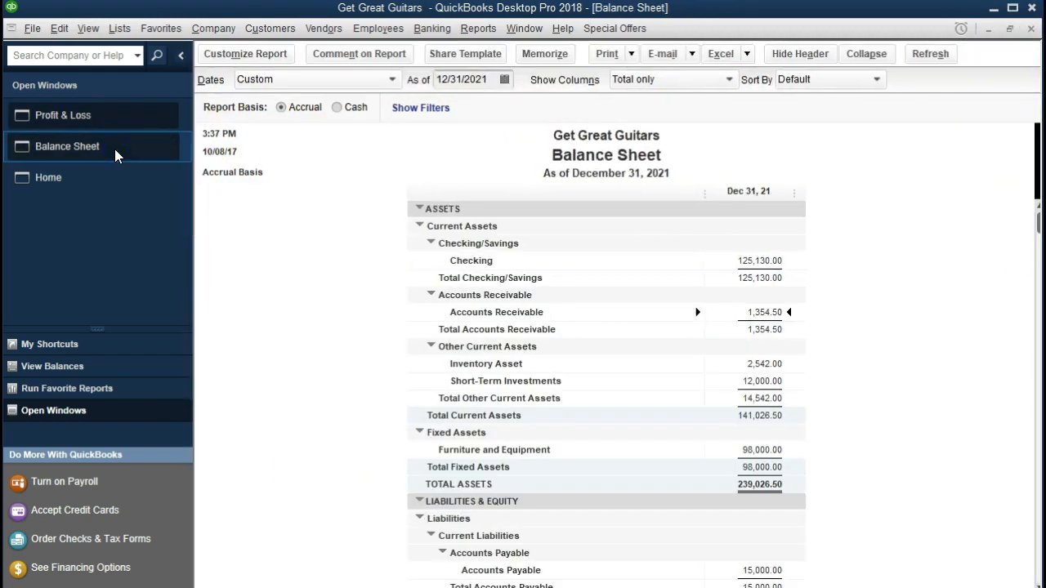
pyautogui.scroll(-4, 316, 291)
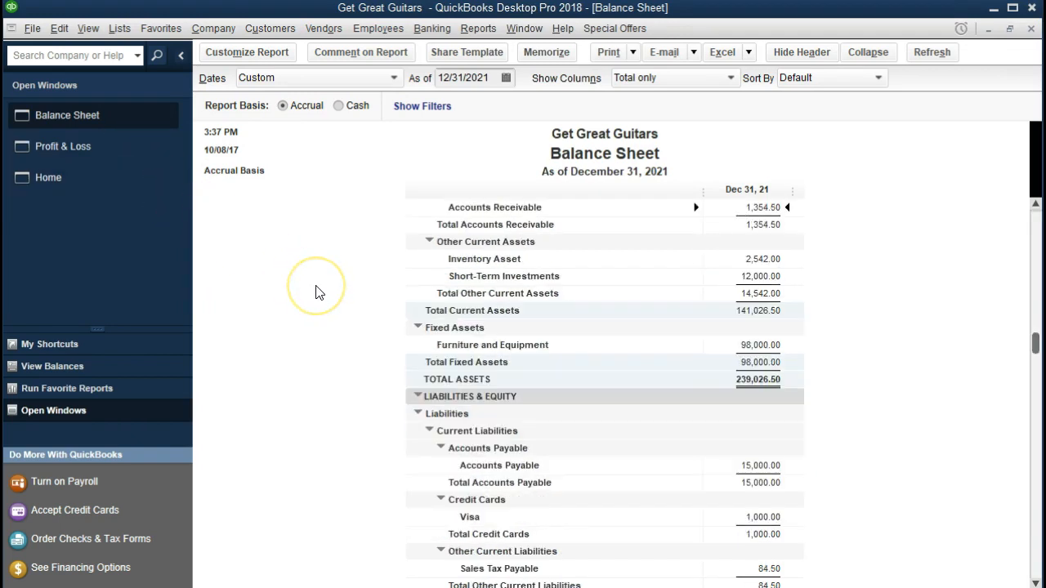
pyautogui.scroll(-1, 319, 296)
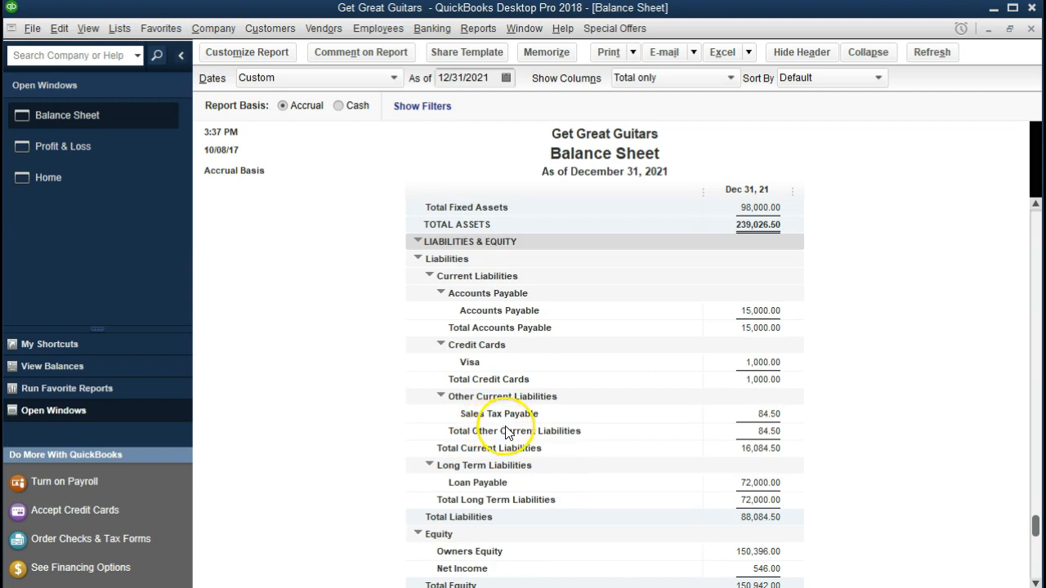
pyautogui.doubleClick(771, 416)
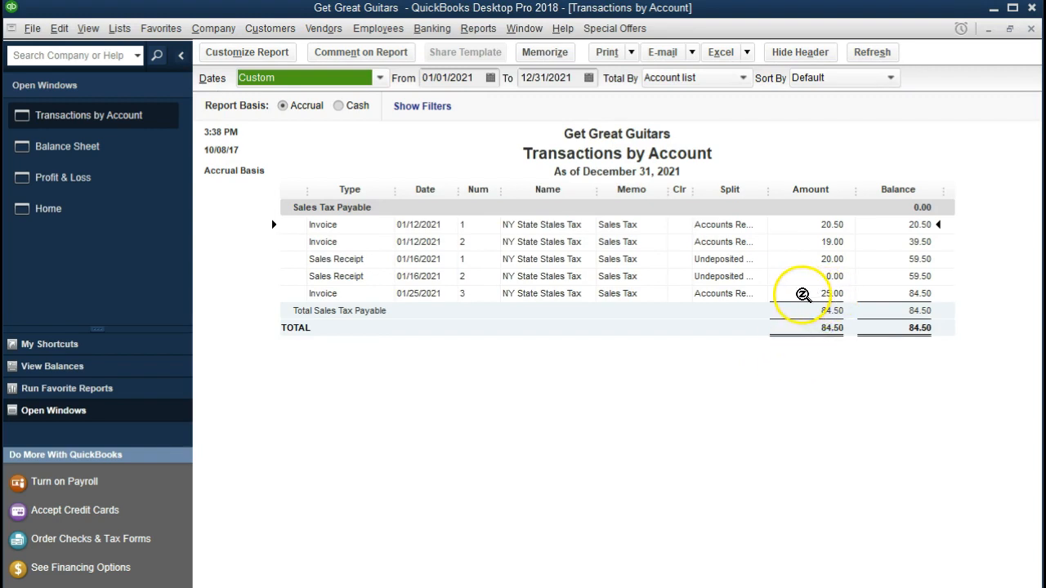
pyautogui.doubleClick(802, 294)
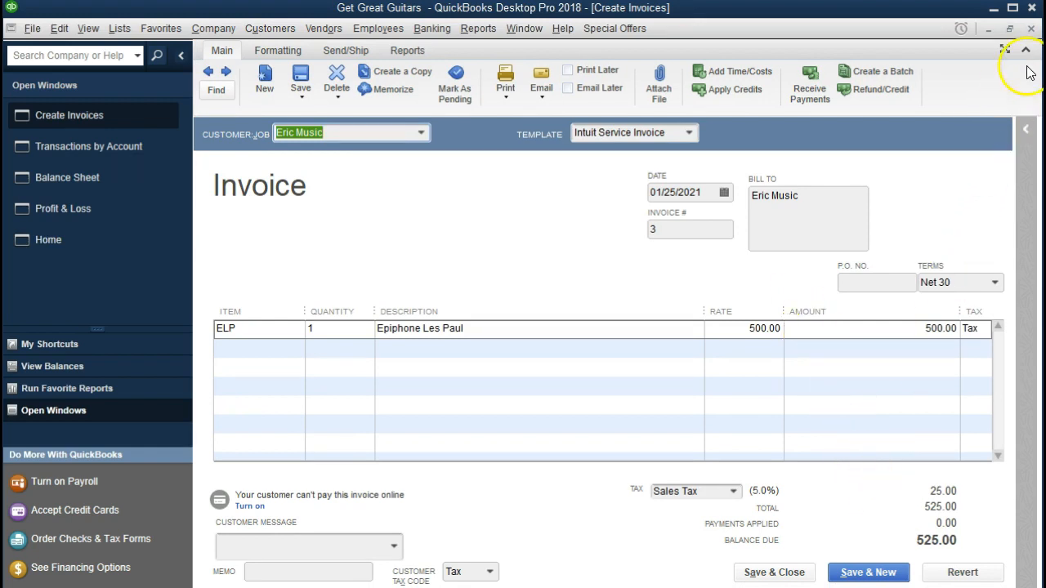
pyautogui.click(1032, 29)
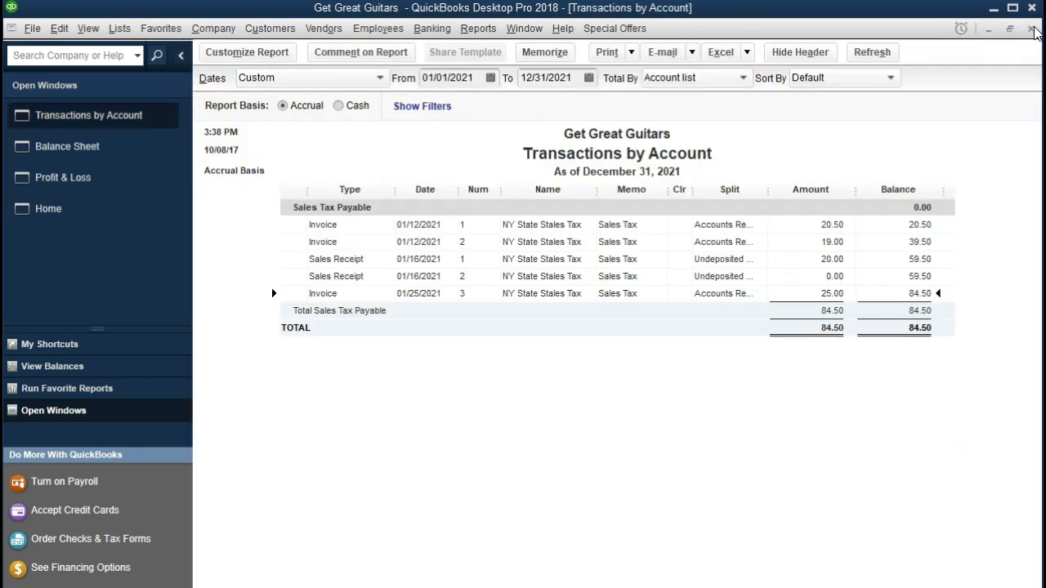
pyautogui.click(1031, 29)
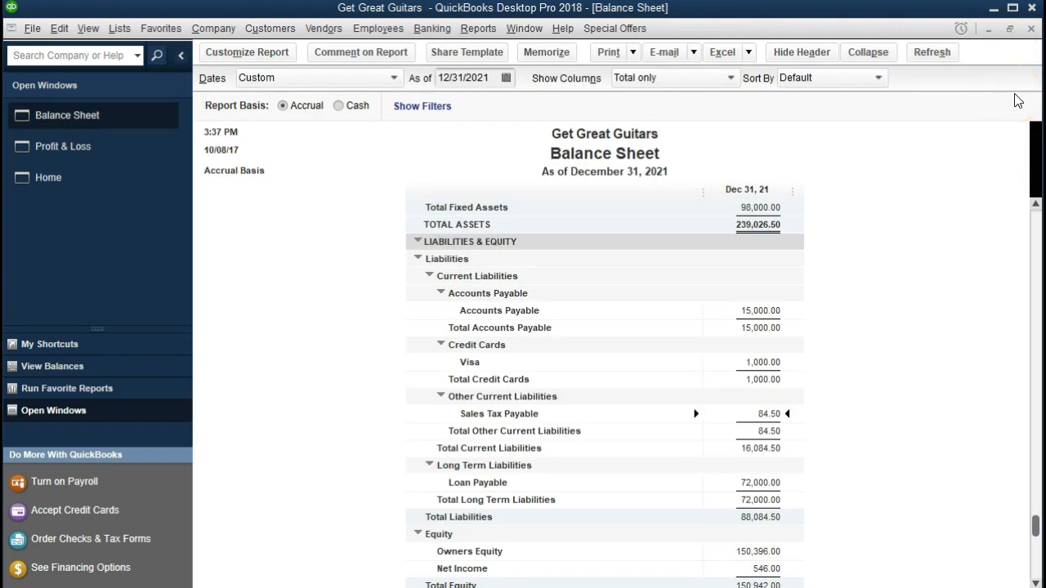
pyautogui.scroll(-1, 918, 273)
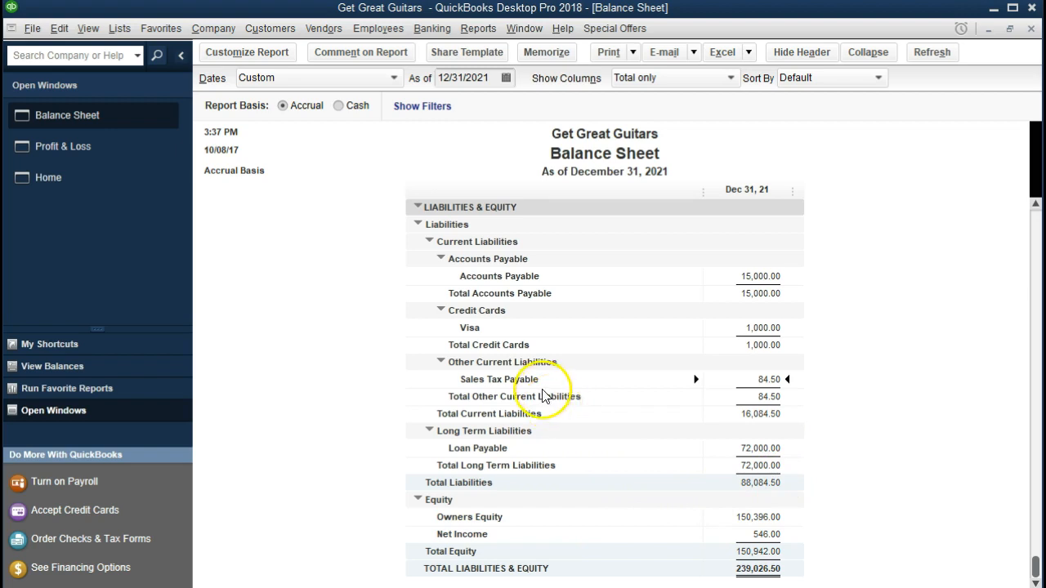
pyautogui.scroll(6, 543, 401)
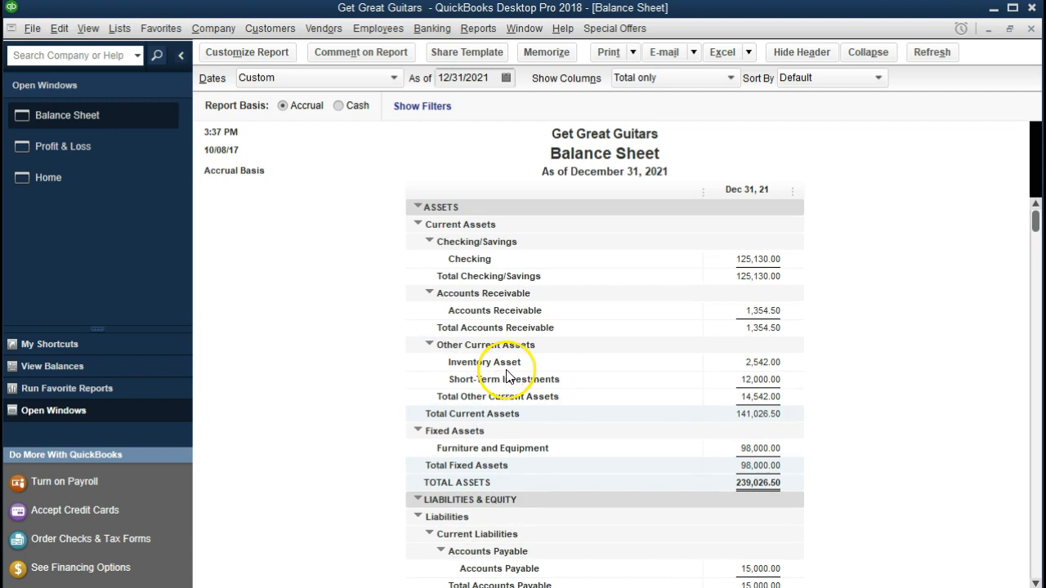
pyautogui.doubleClick(747, 362)
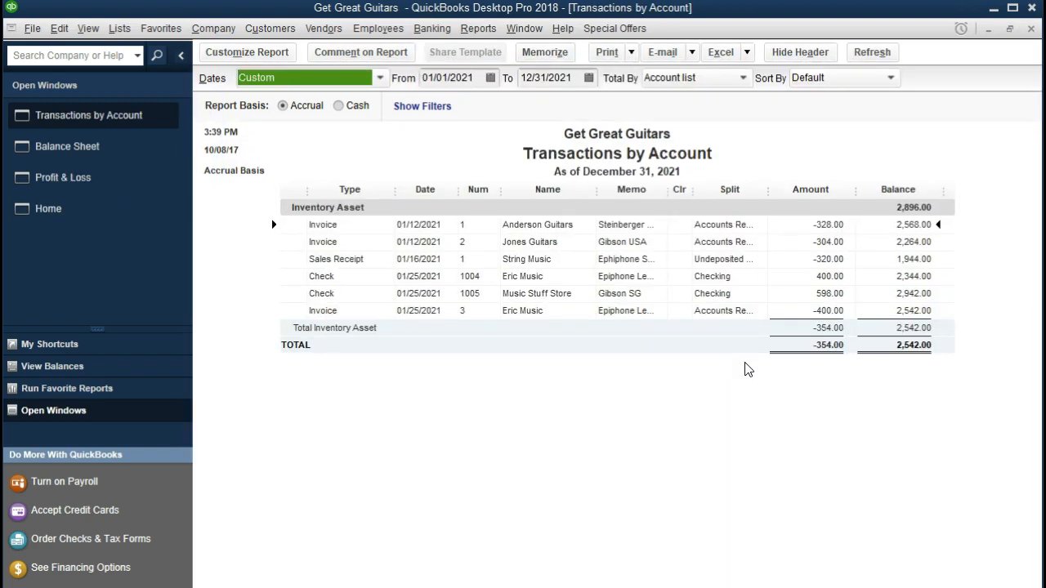
pyautogui.click(807, 311)
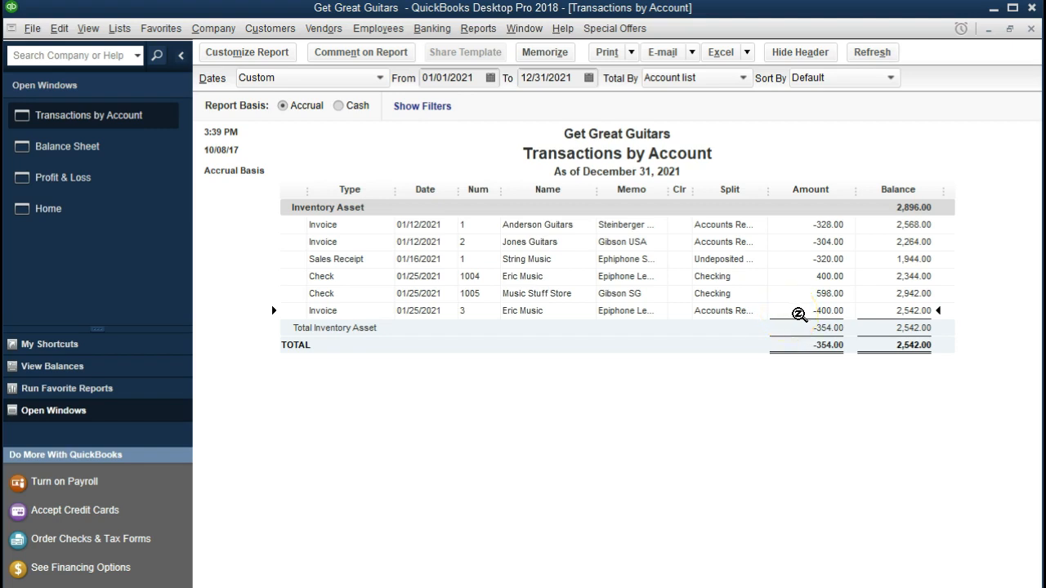
pyautogui.doubleClick(799, 315)
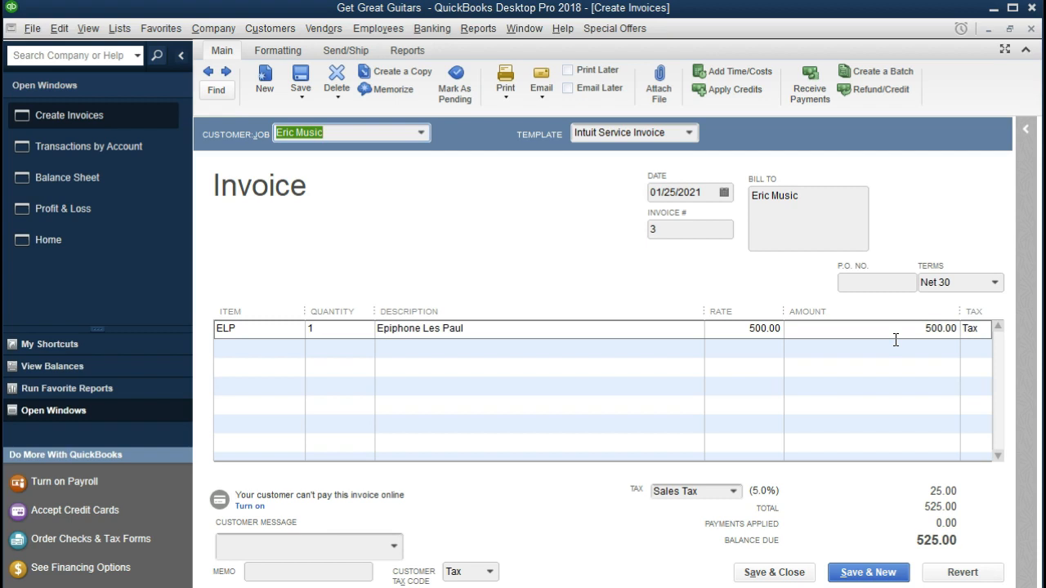
pyautogui.click(1032, 28)
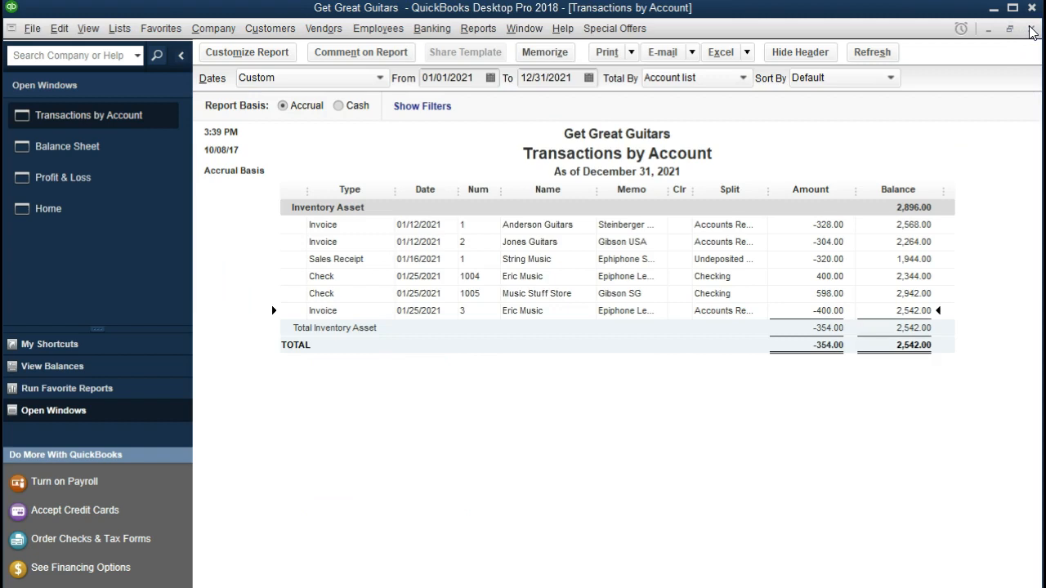
pyautogui.click(1031, 29)
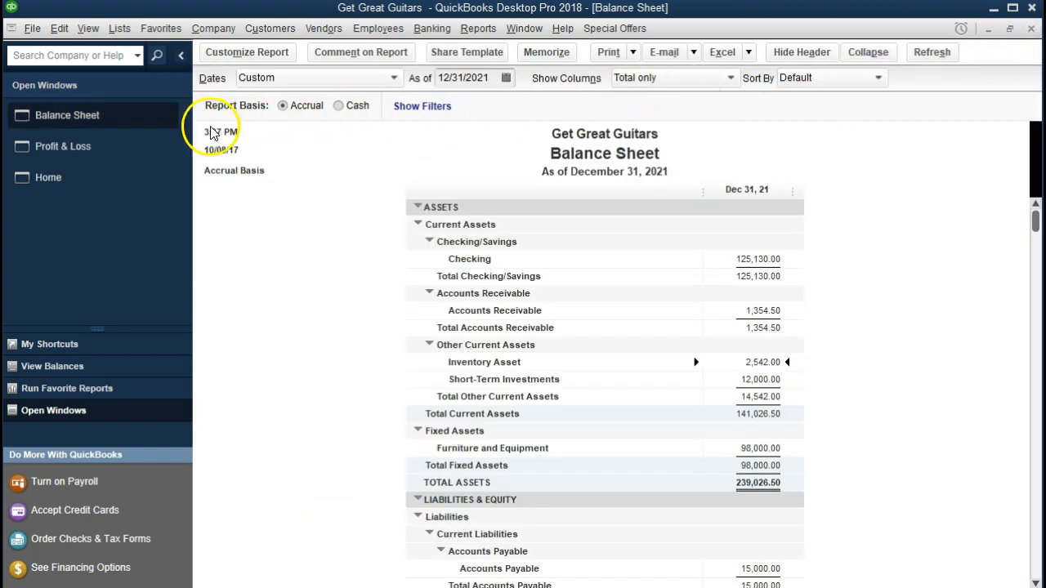
# From Profit & Loss, drill Cost of Goods Sold 1,352.00 down to Eric Music's 400.00 invoice line, then close both windows
pyautogui.click(127, 145)
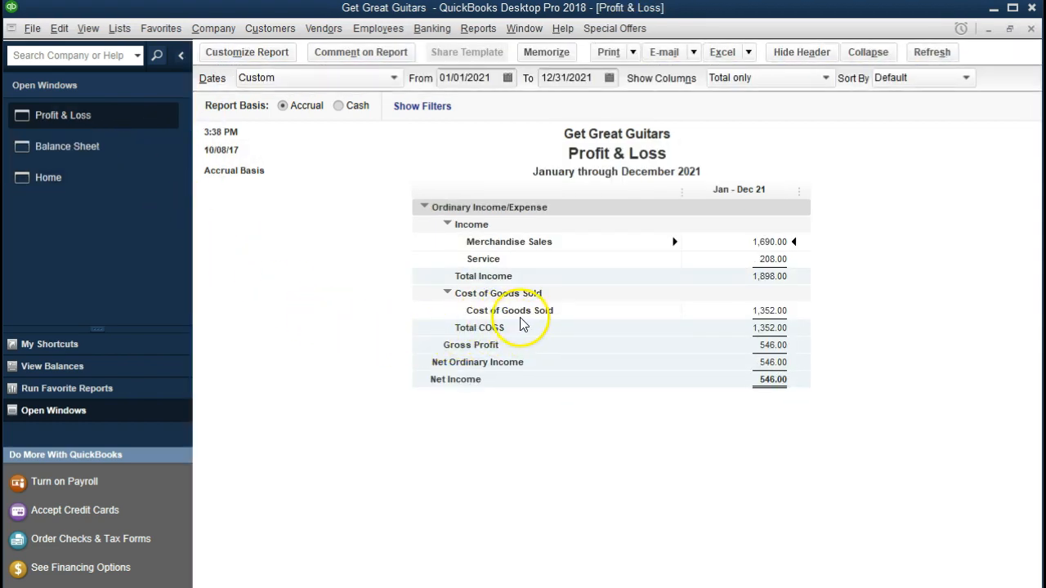
pyautogui.doubleClick(788, 310)
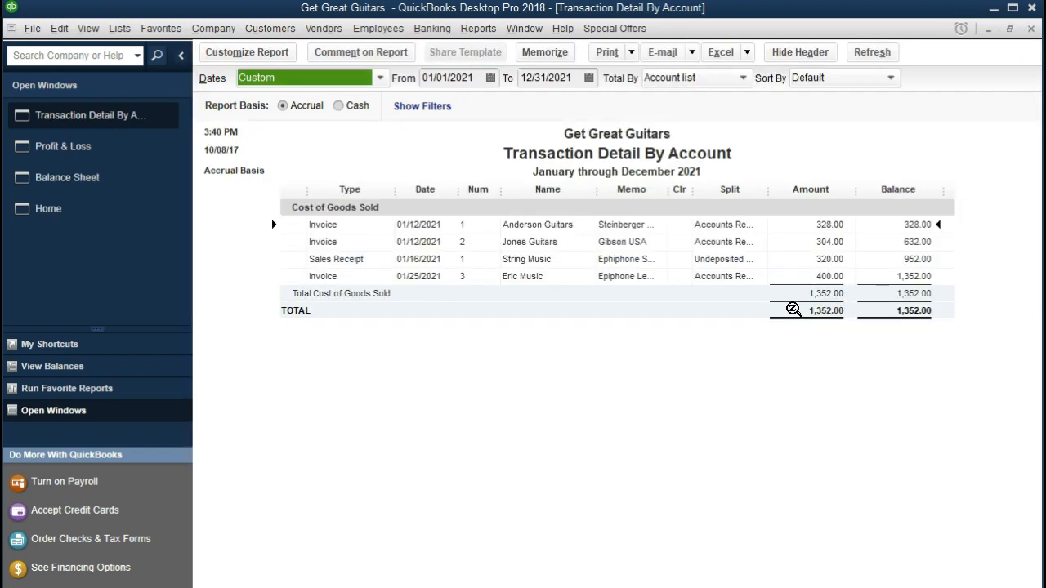
pyautogui.click(793, 276)
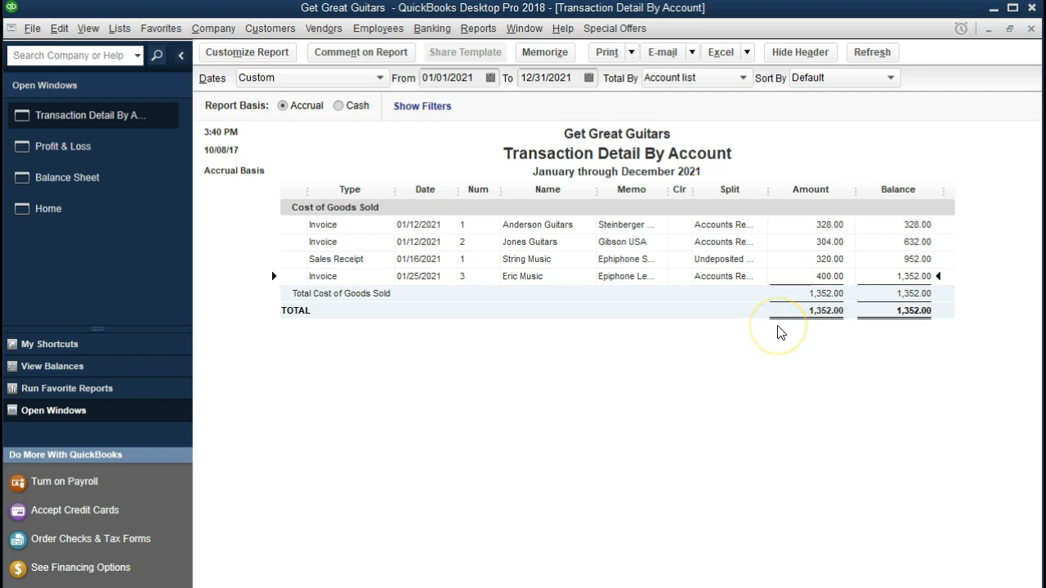
pyautogui.doubleClick(794, 276)
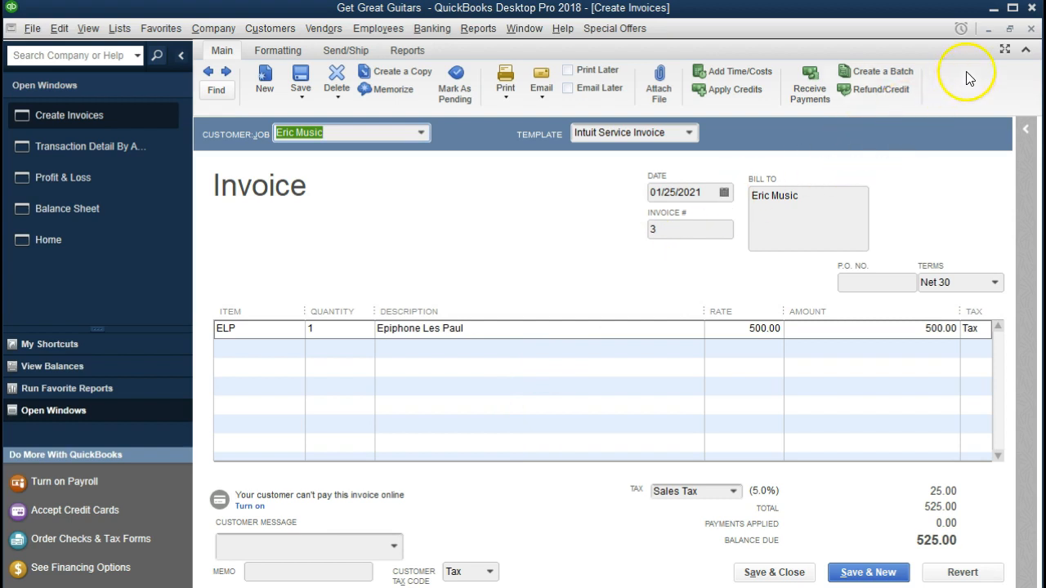
pyautogui.click(1033, 30)
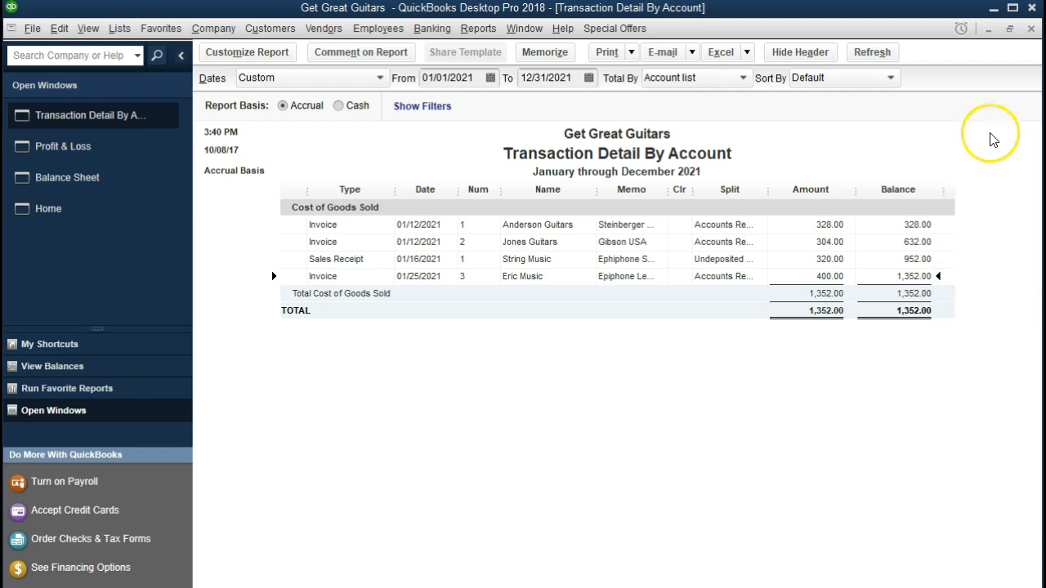
pyautogui.click(1033, 32)
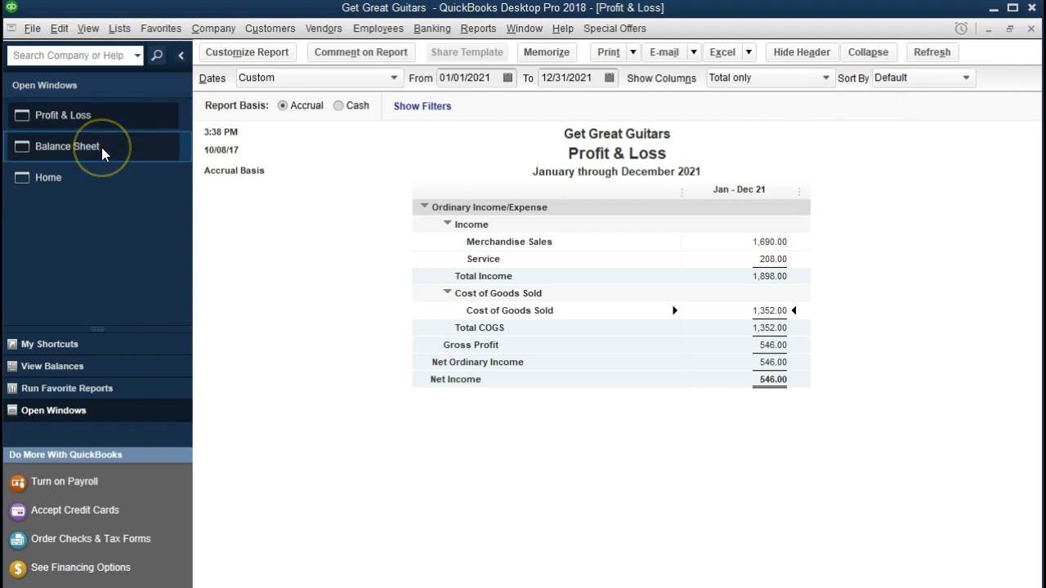
# Return to the Get Great Guitars Home page from the Open Windows list
pyautogui.click(88, 168)
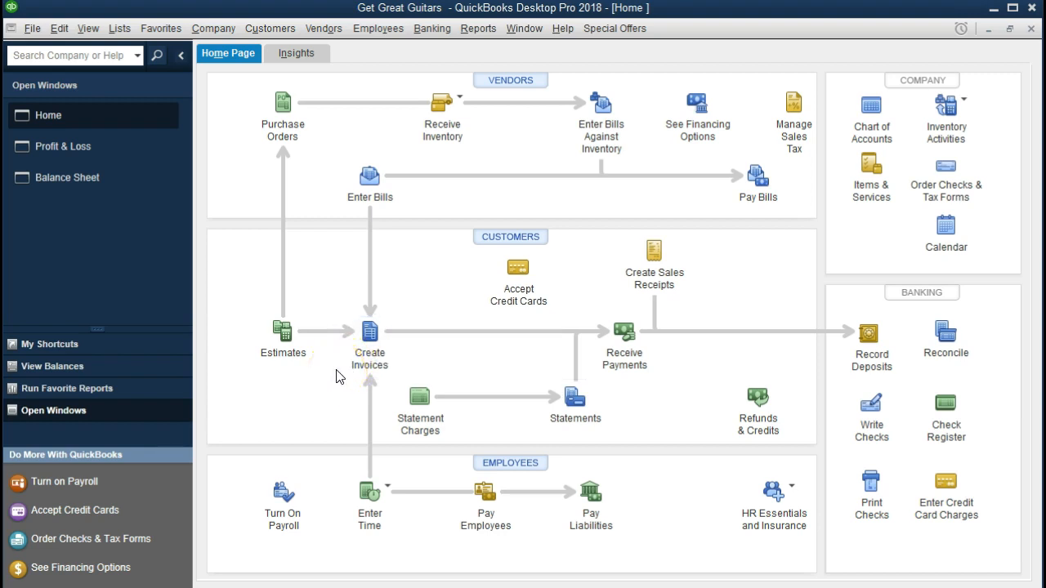
# Open the purchase order form and load Gibson's received P.O. 1002 for one Gibson SG at 598.00
pyautogui.click(283, 111)
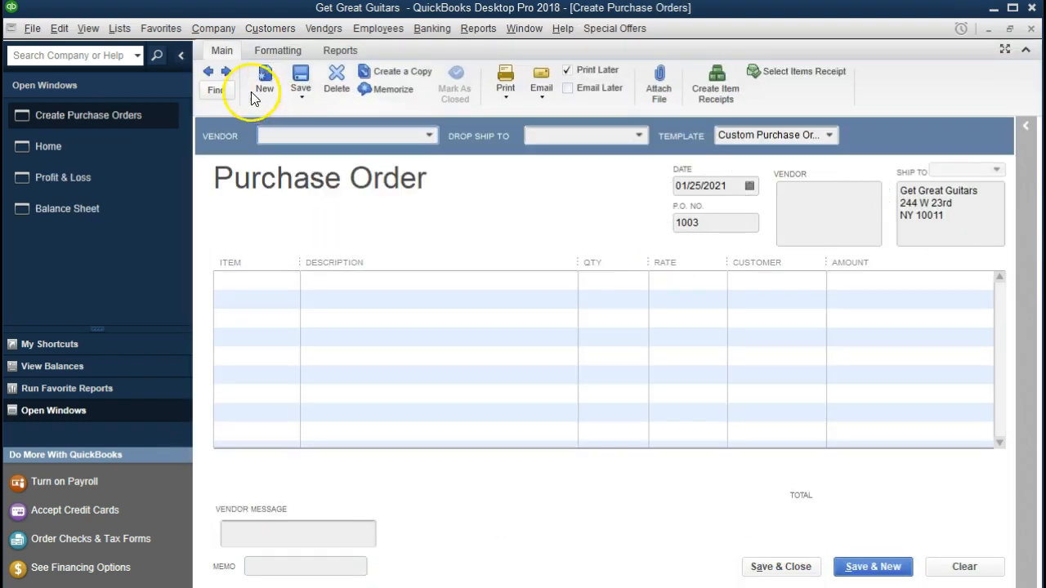
pyautogui.click(209, 72)
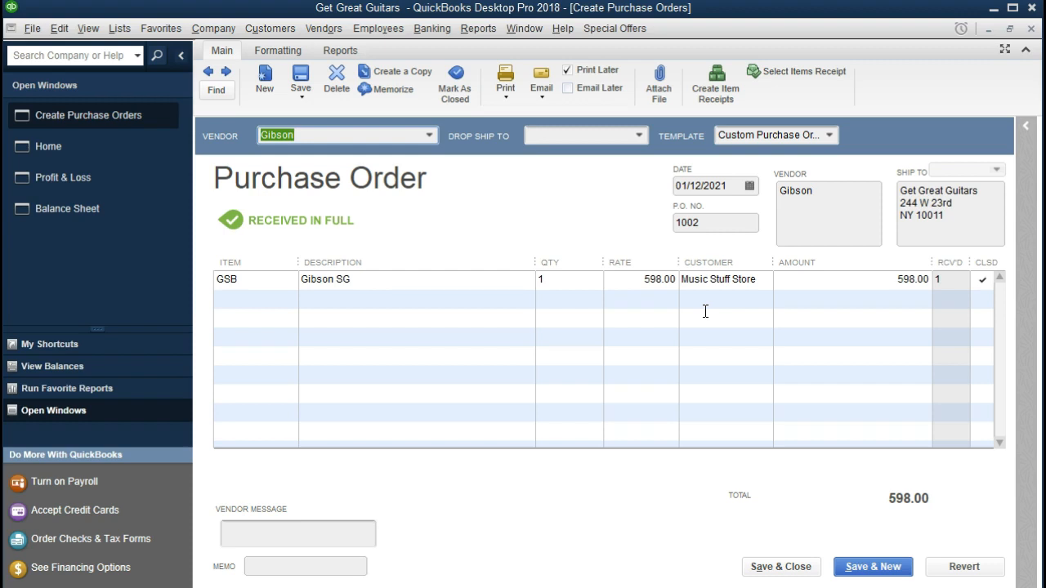
# Close the purchase order and start a new invoice billed to Music Stuff Store
pyautogui.click(1032, 32)
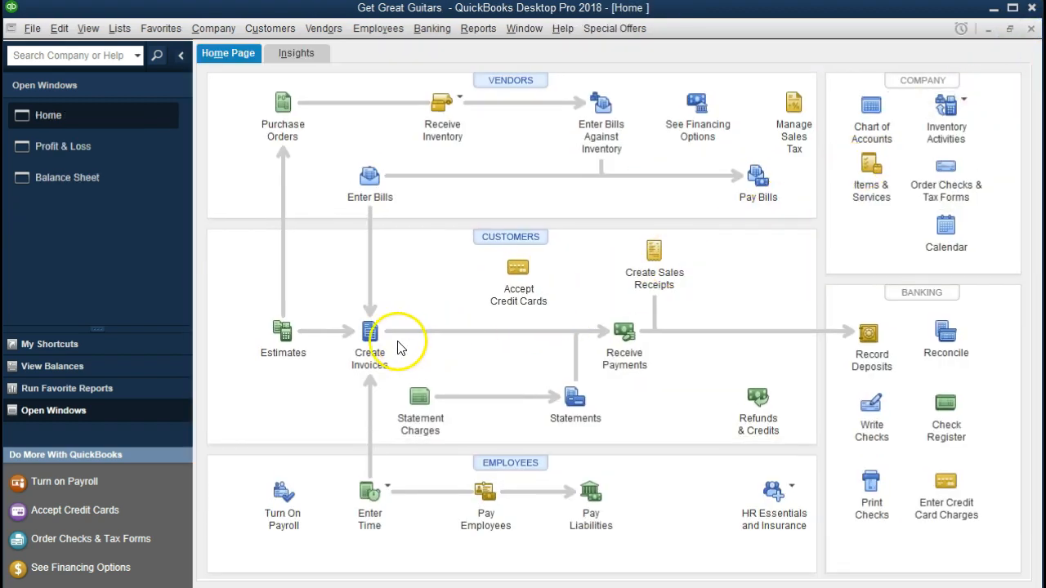
pyautogui.click(370, 339)
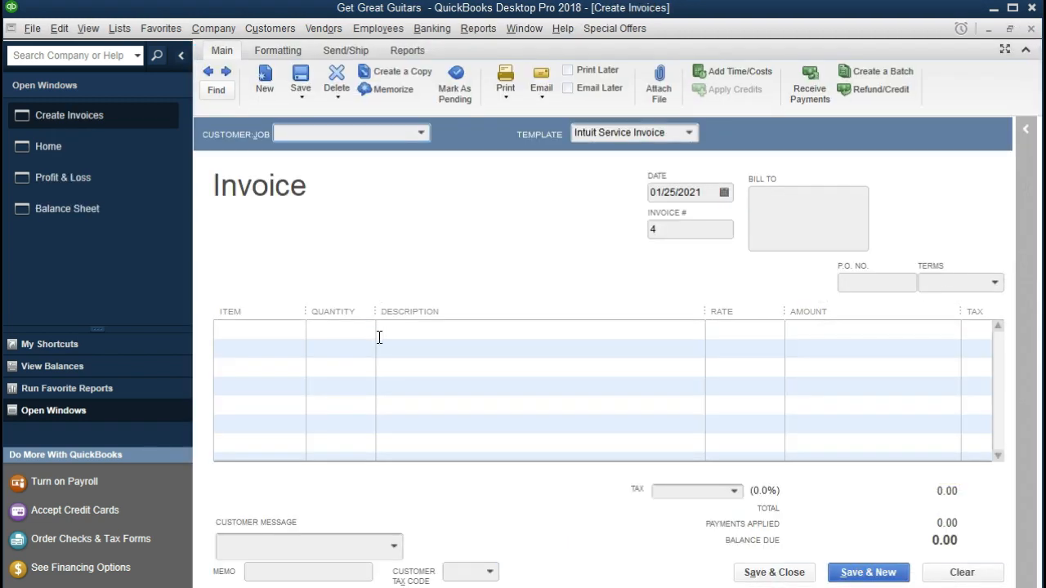
pyautogui.click(421, 132)
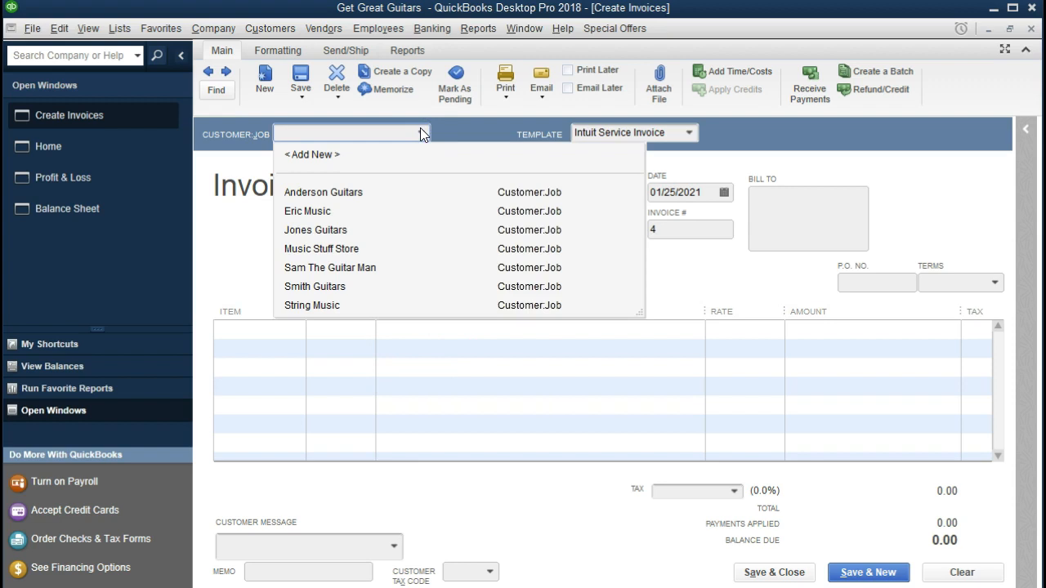
pyautogui.write('Music Stuff Store')
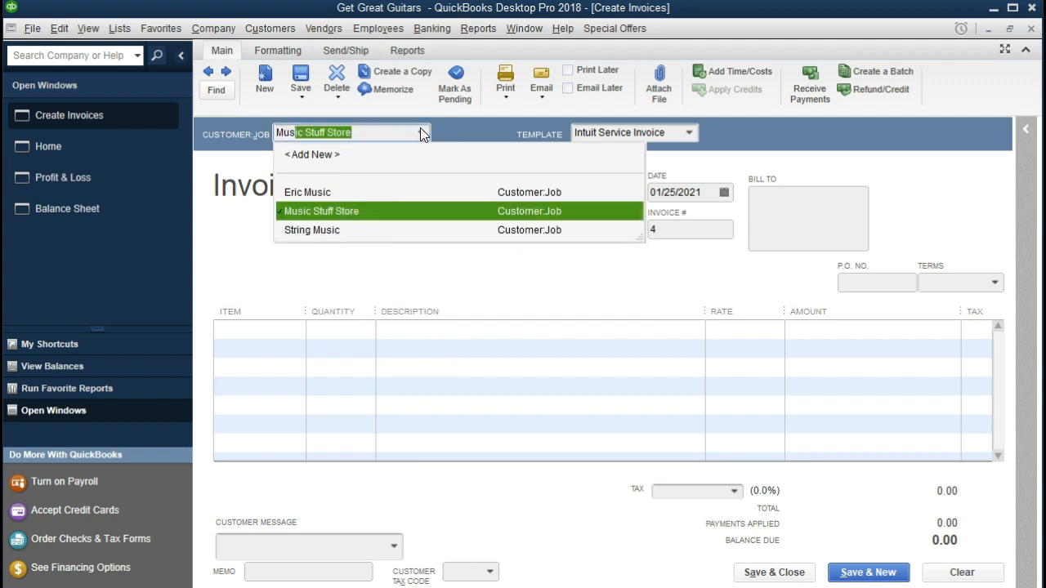
pyautogui.press('Tab')
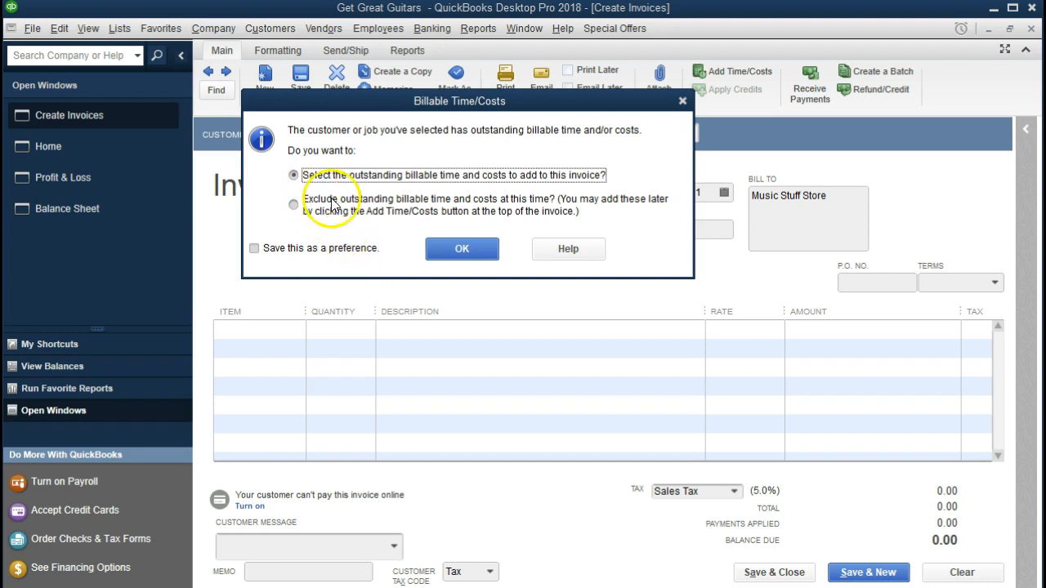
# Add the billable GSB Gibson SG item at 777.40 to the invoice, totaling 816.27
pyautogui.click(459, 249)
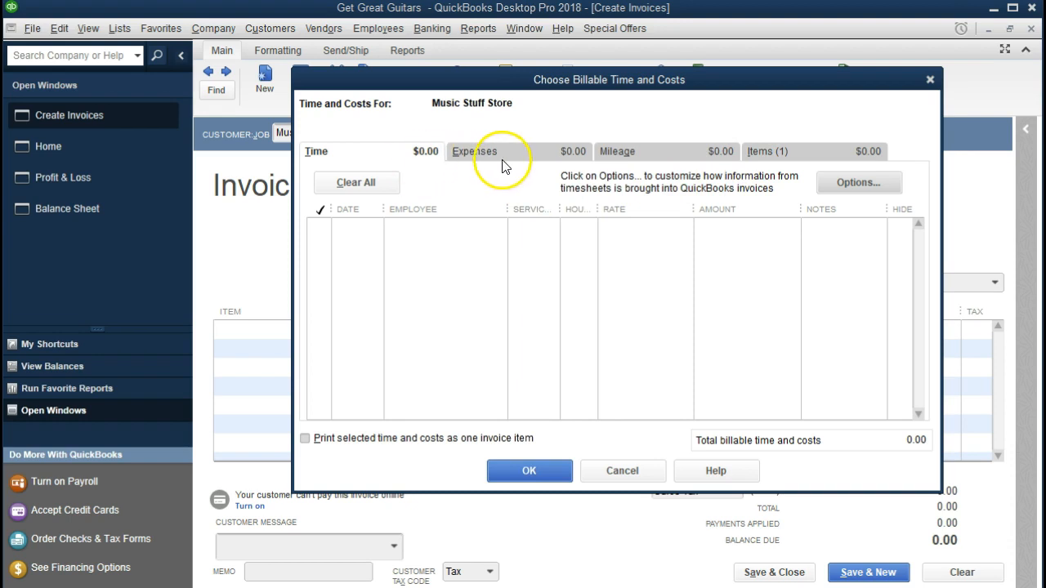
pyautogui.click(780, 159)
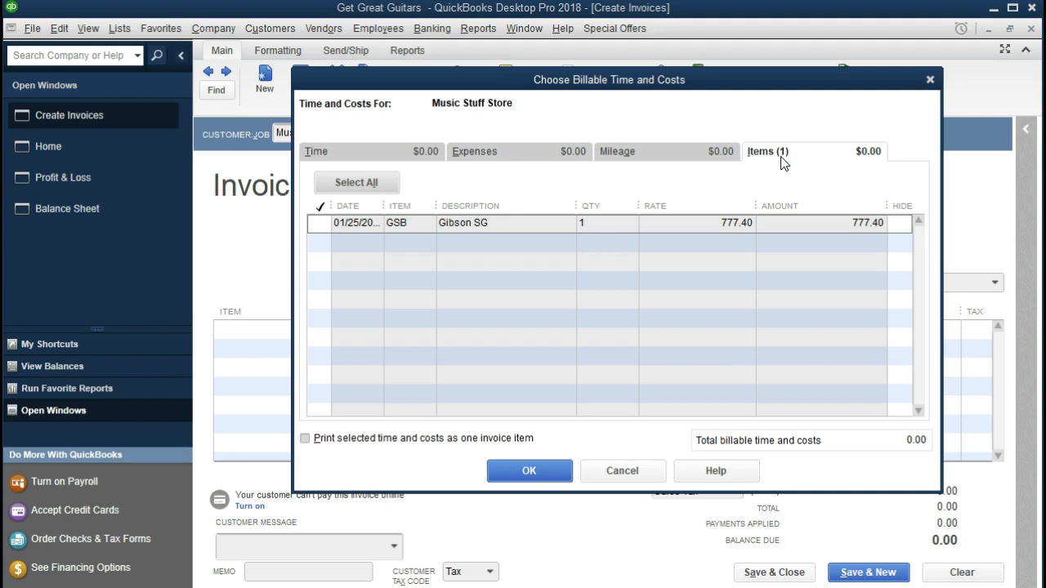
pyautogui.click(317, 221)
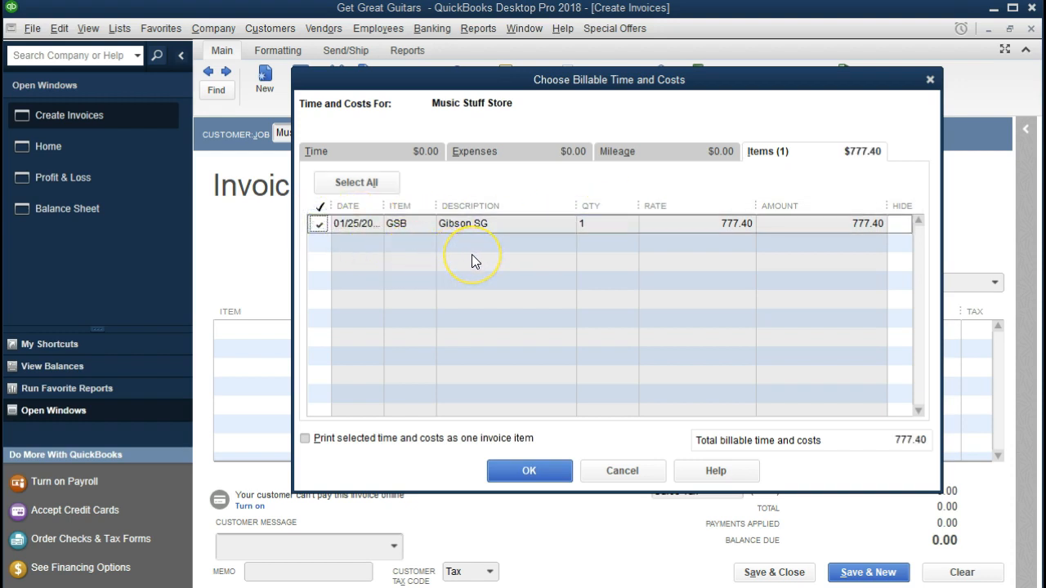
pyautogui.click(515, 469)
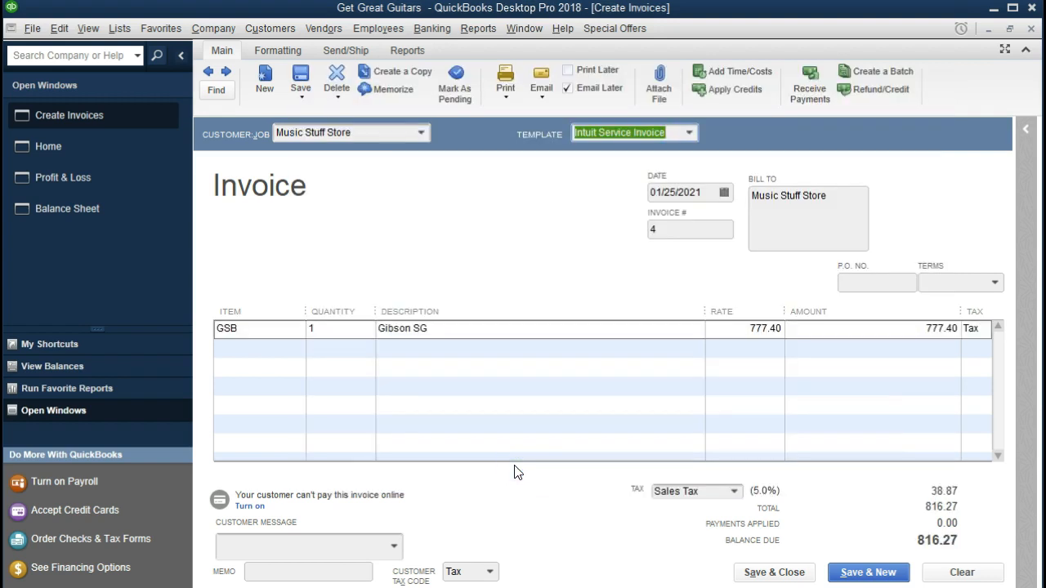
# Step through the invoice header fields and set the payment terms to Net 30
pyautogui.click(557, 468)
pyautogui.press('Tab')
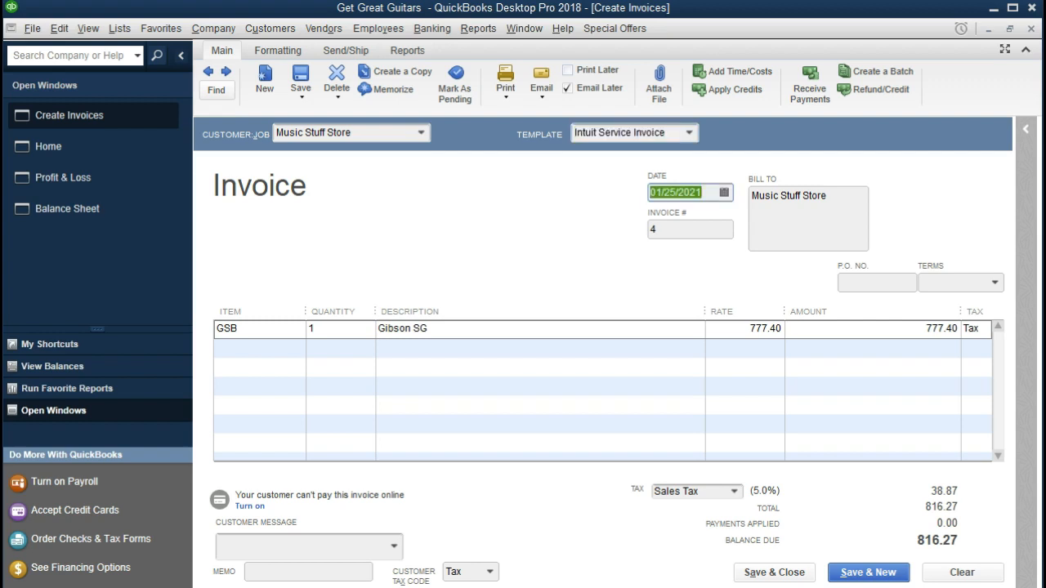
pyautogui.press('Tab')
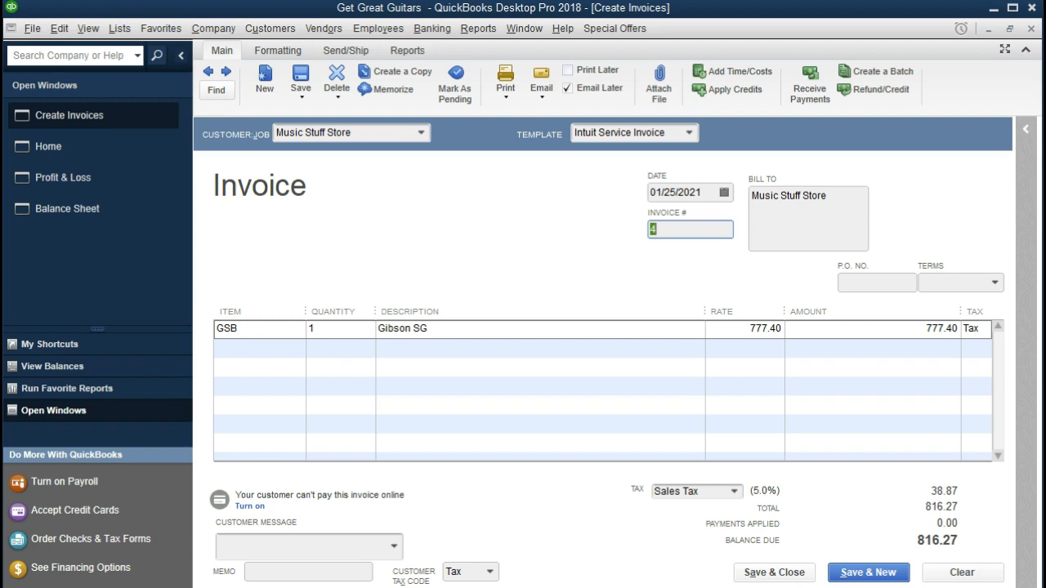
pyautogui.press('Tab')
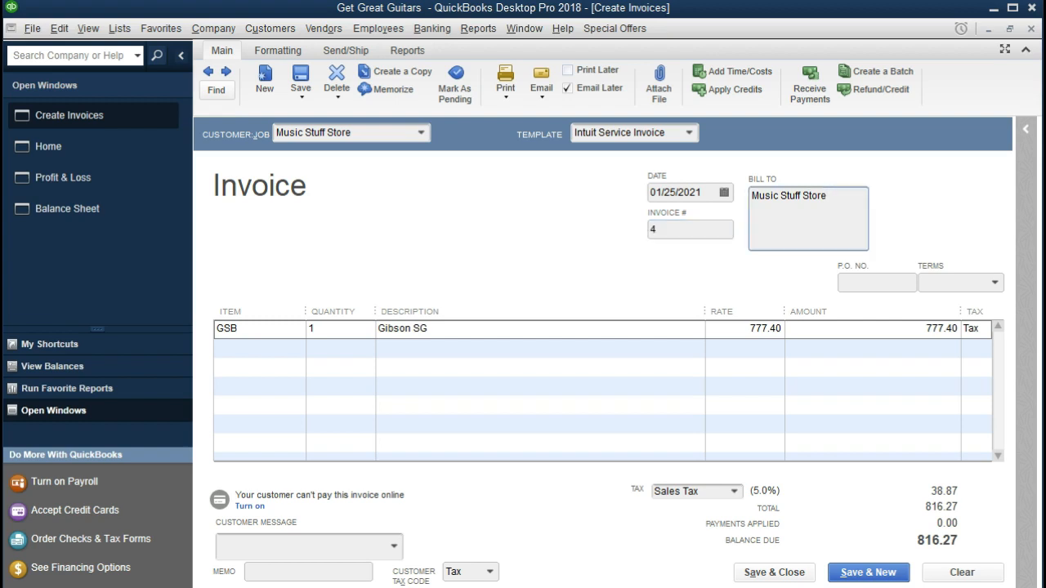
pyautogui.press('Tab')
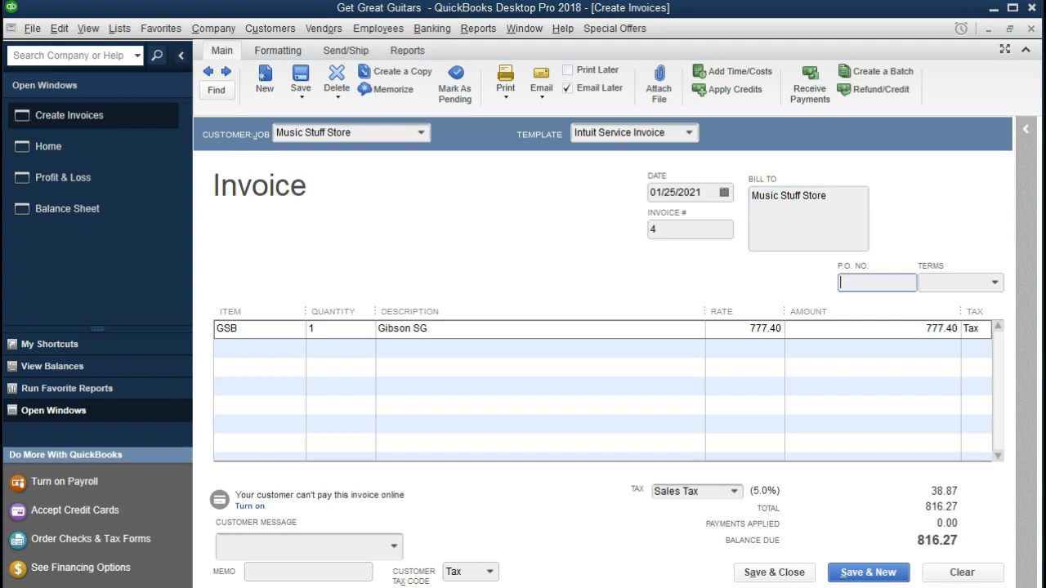
pyautogui.press('Tab')
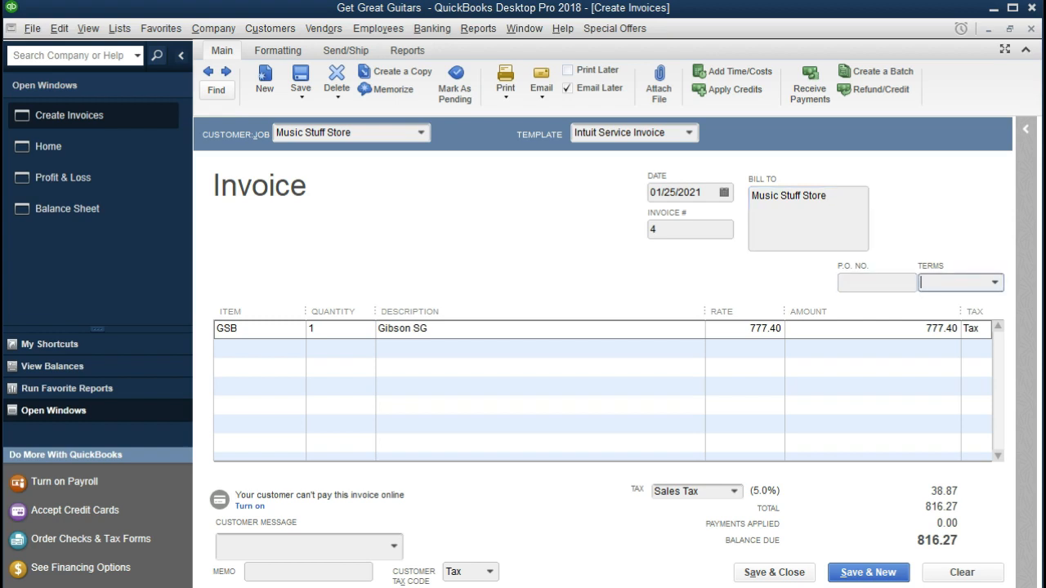
pyautogui.click(995, 282)
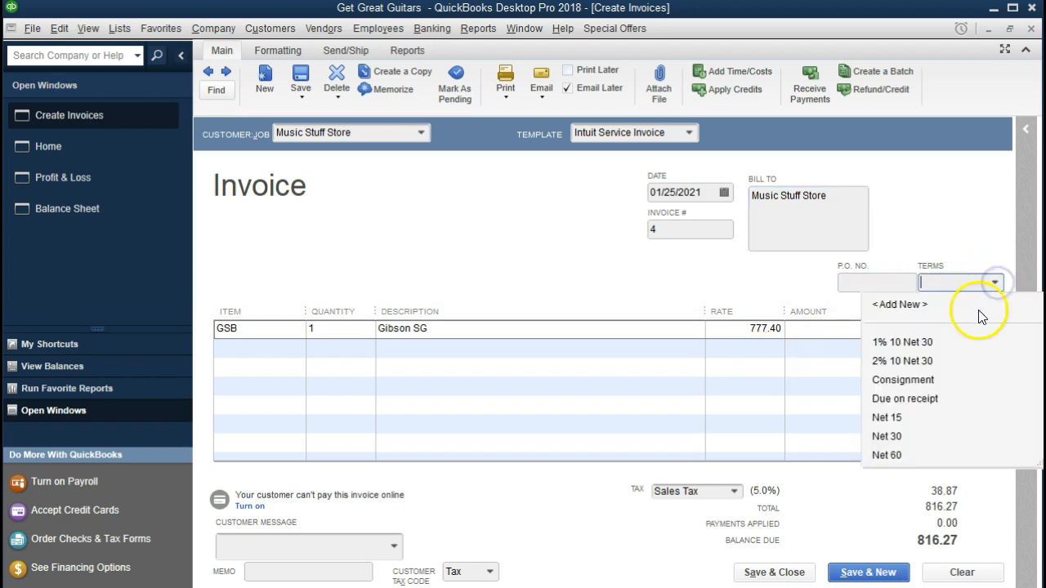
pyautogui.click(900, 436)
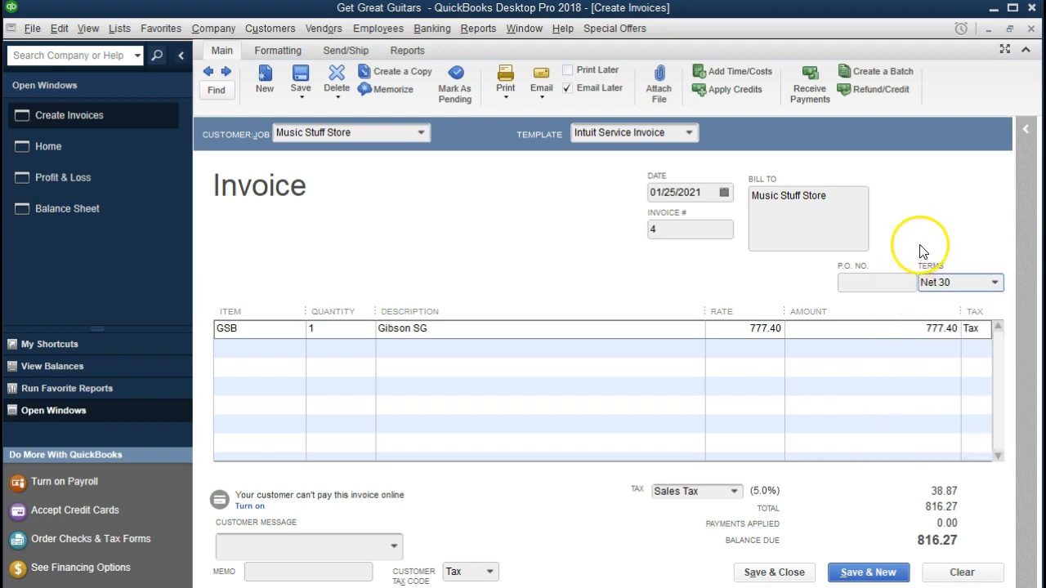
# Review the first line's item, quantity and description fields
pyautogui.press('Tab')
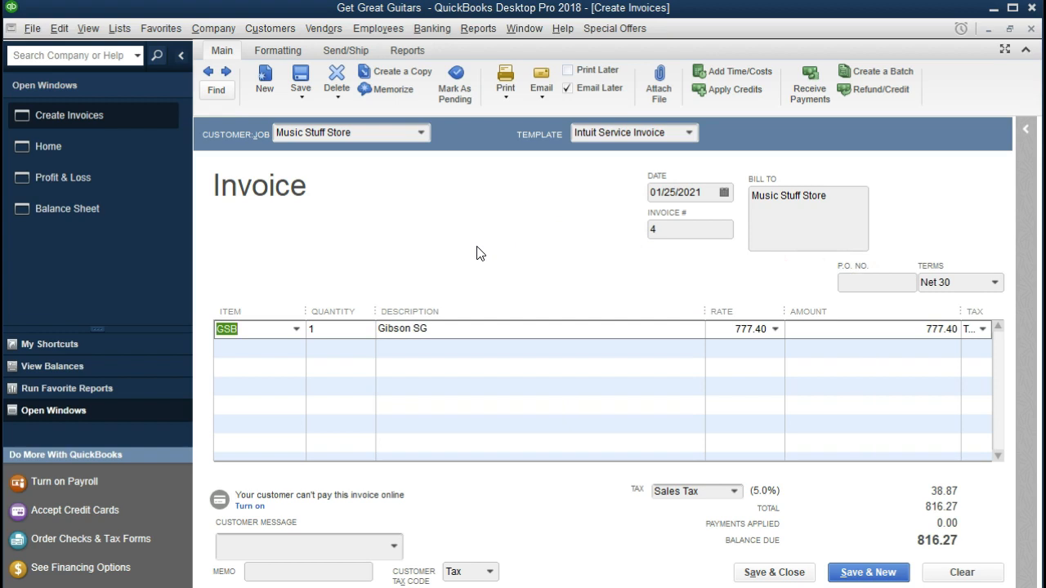
pyautogui.press('Tab')
pyautogui.press('Tab')
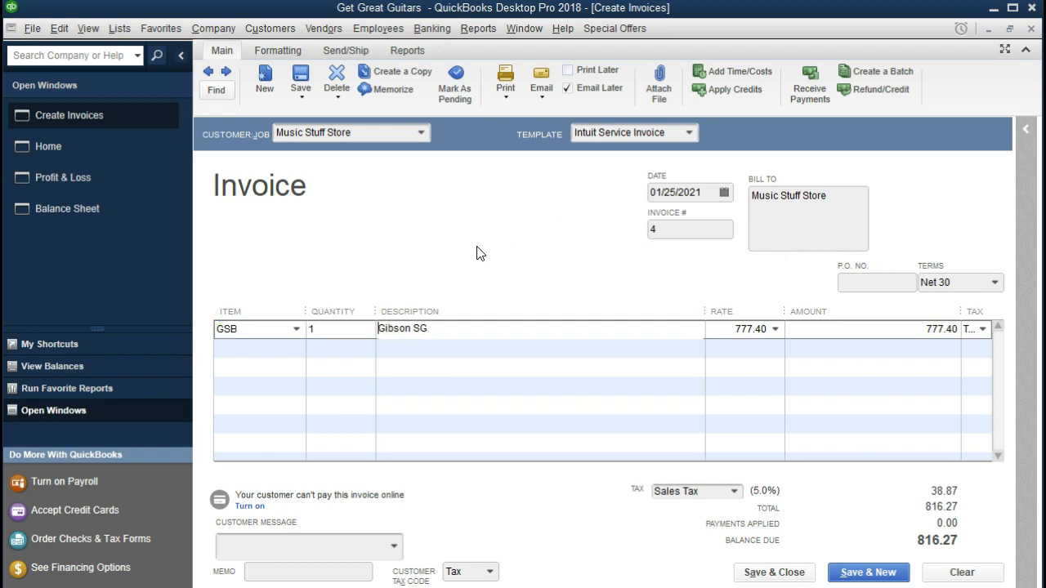
pyautogui.press('Tab')
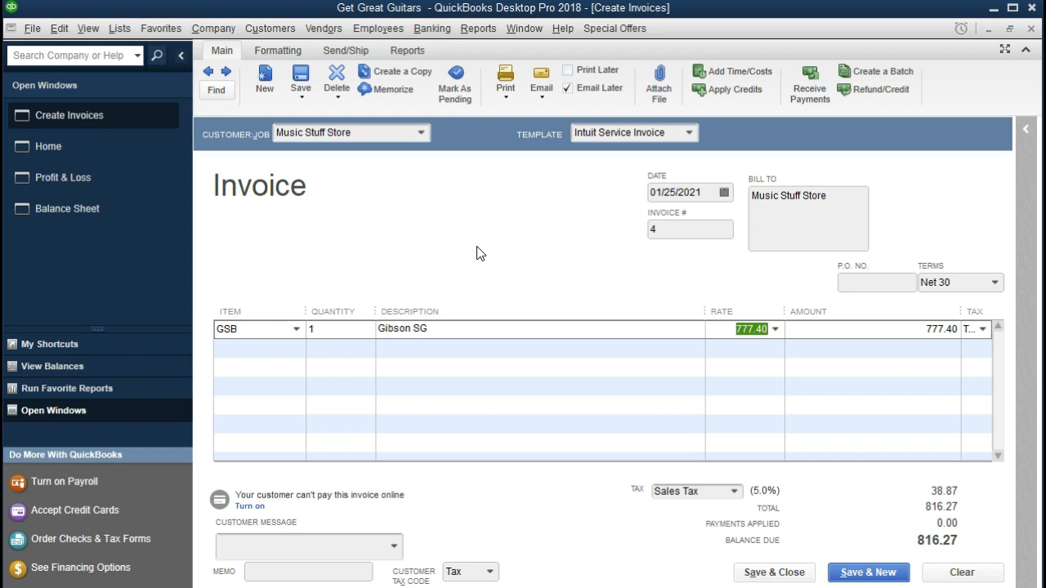
pyautogui.click(119, 29)
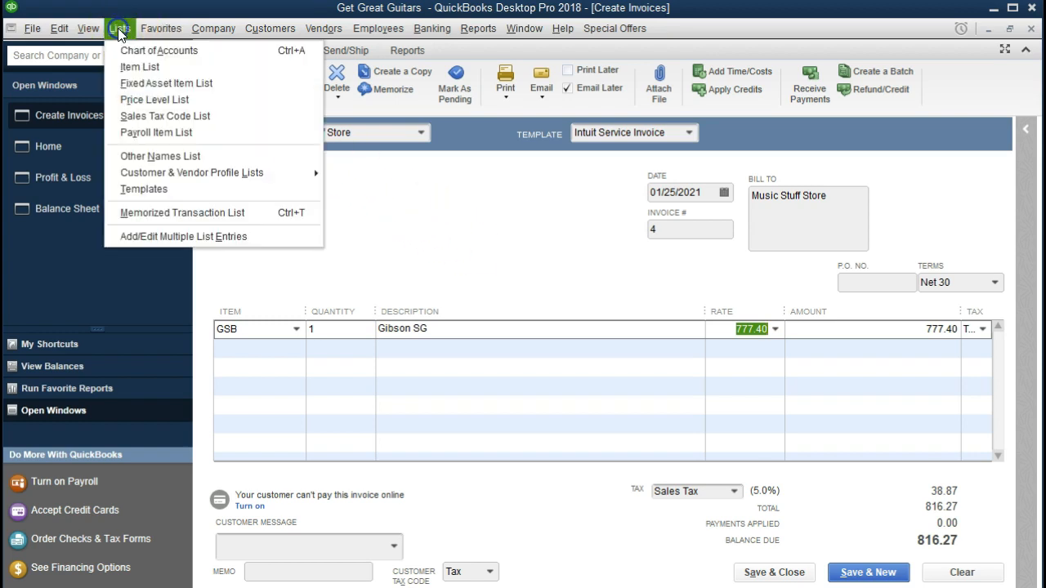
pyautogui.click(141, 67)
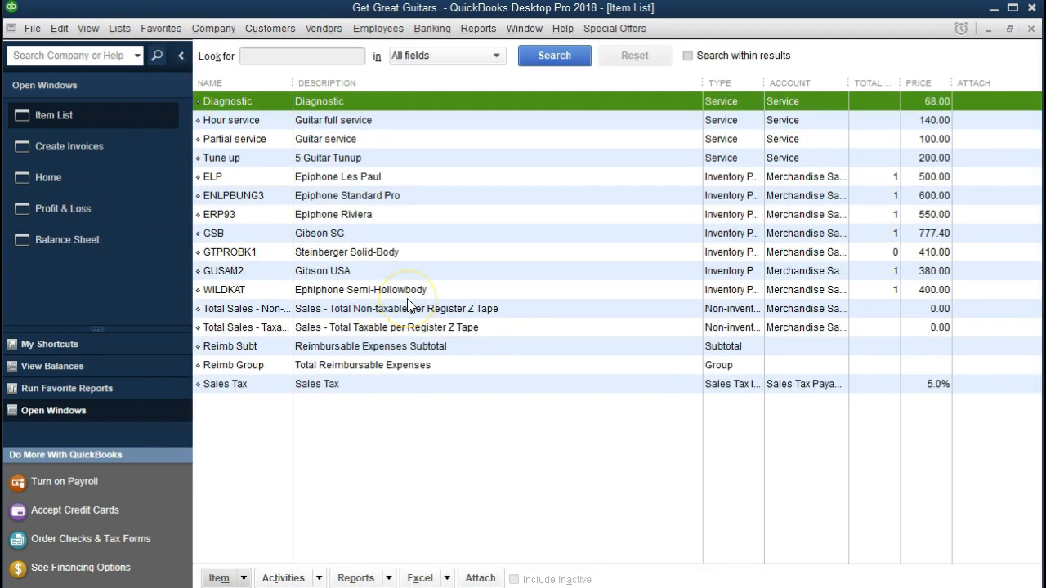
pyautogui.click(335, 233)
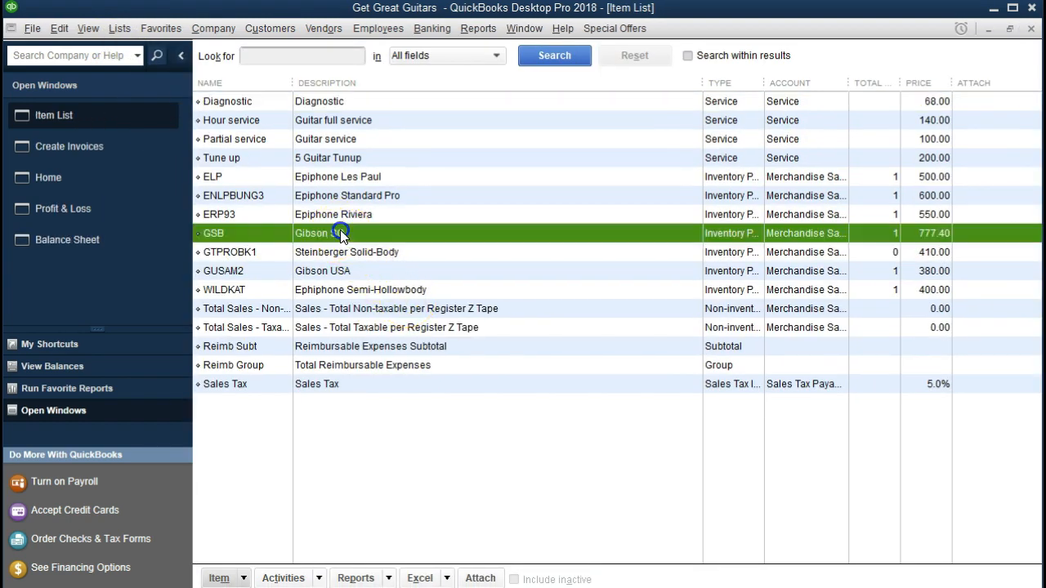
pyautogui.click(240, 574)
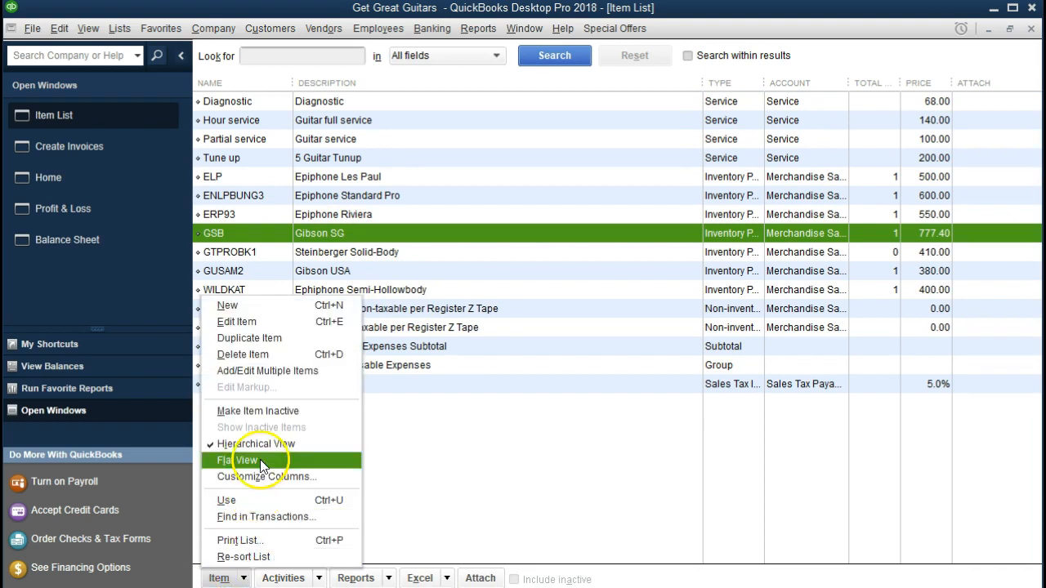
pyautogui.click(267, 324)
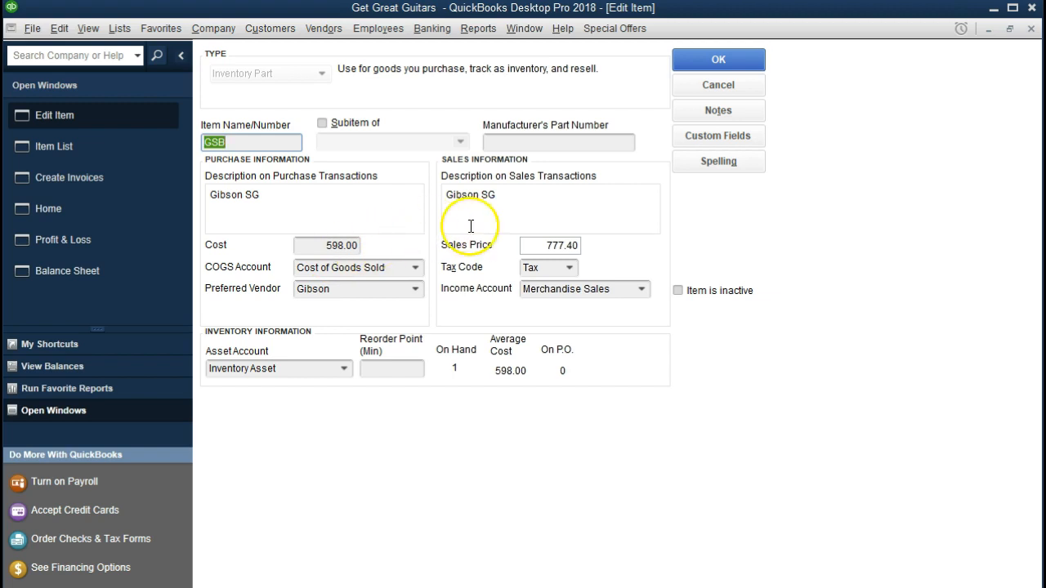
pyautogui.click(1032, 30)
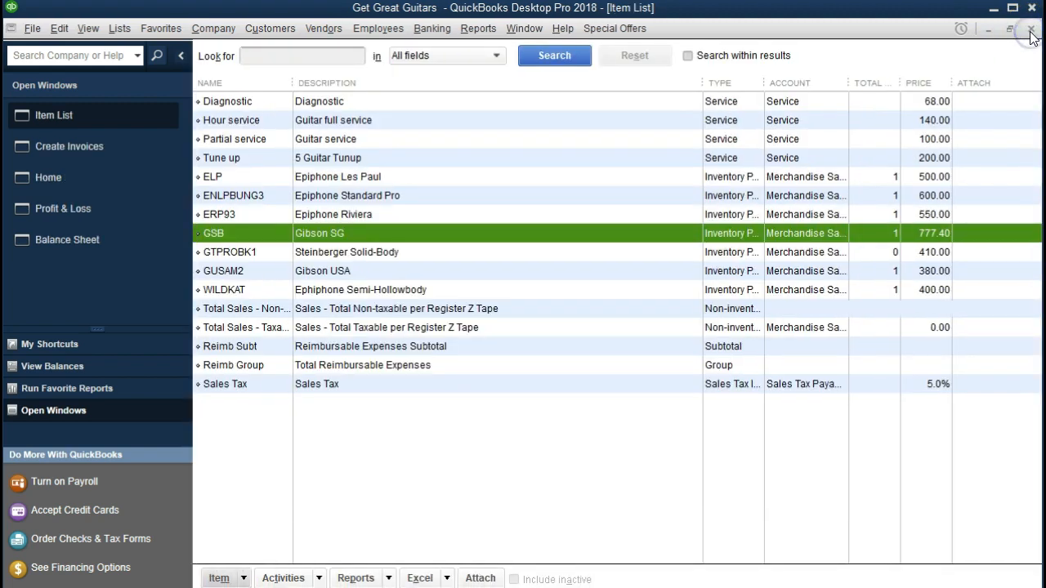
pyautogui.click(1031, 31)
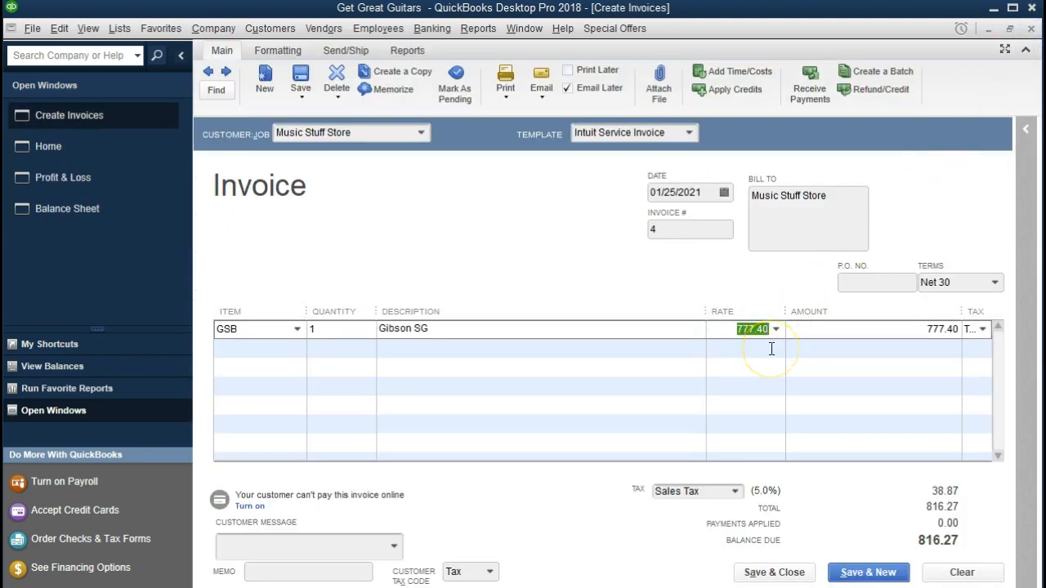
pyautogui.press('Tab')
# Save invoice #4 without Email Later and make Music Stuff Store's Net 30 terms permanent
pyautogui.moveTo(960, 311); pyautogui.dragTo(939, 320)
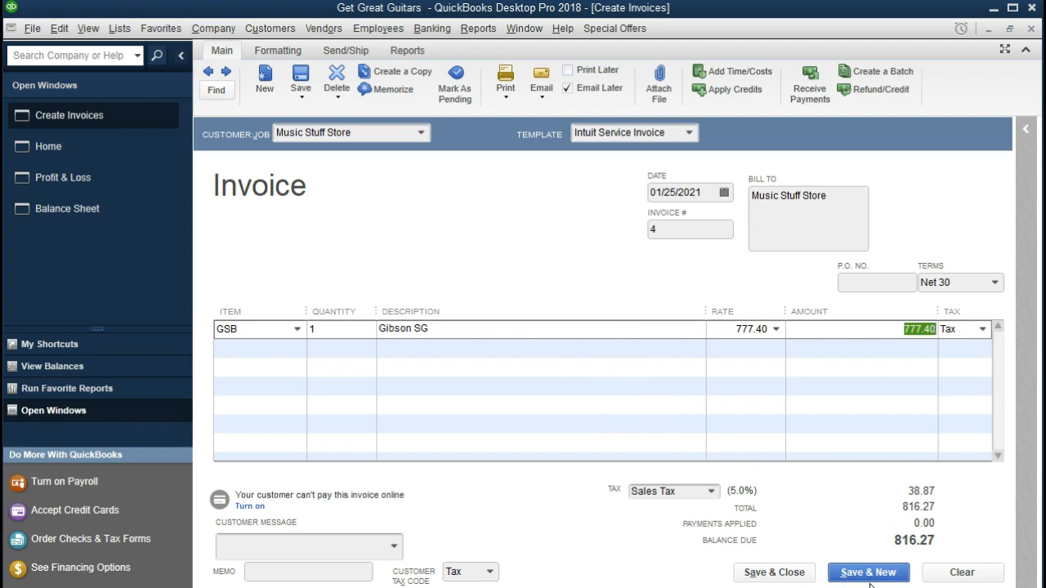
pyautogui.click(788, 577)
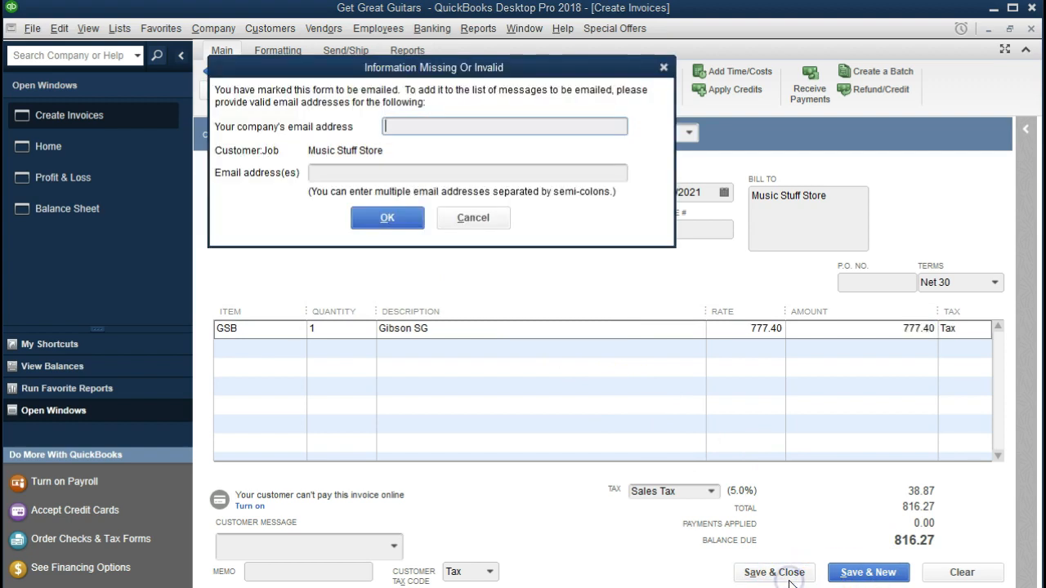
pyautogui.click(664, 68)
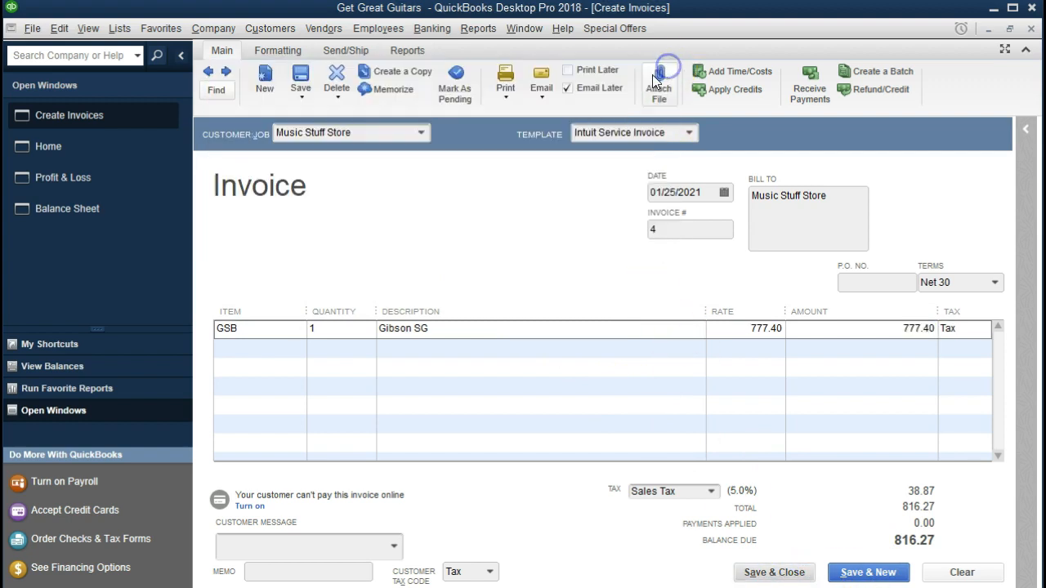
pyautogui.click(568, 90)
pyautogui.click(750, 575)
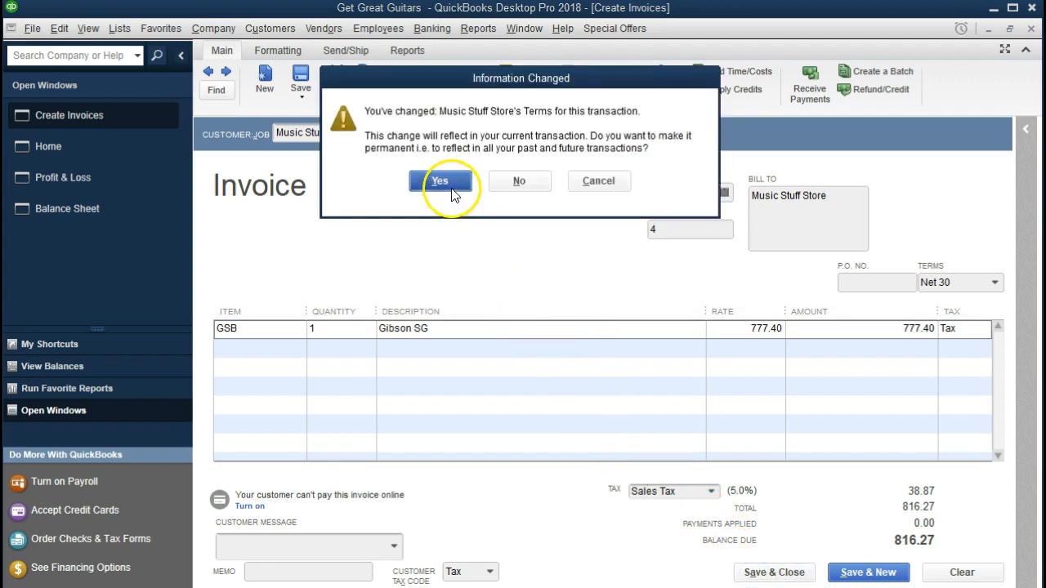
pyautogui.click(449, 193)
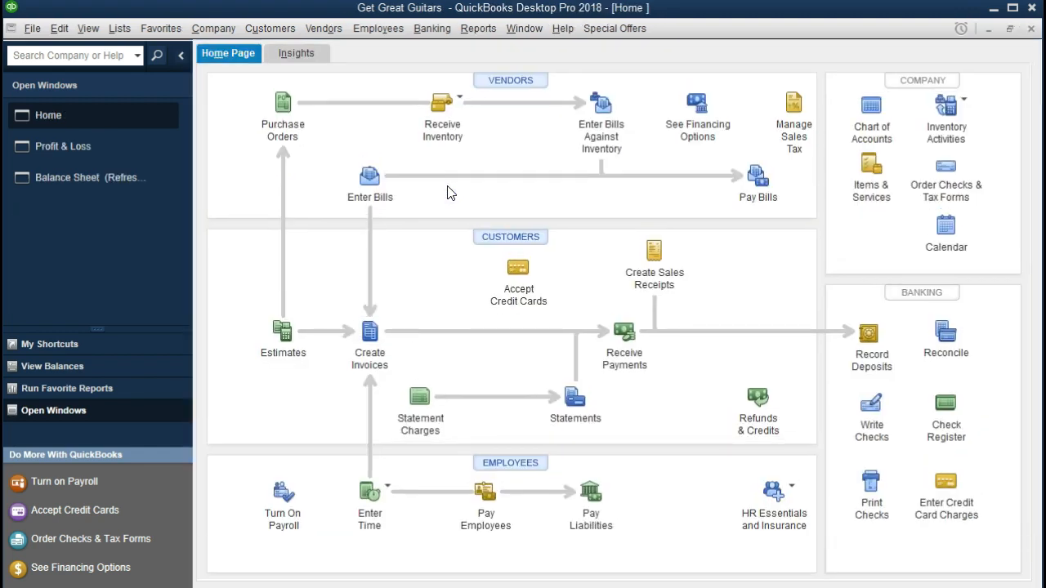
# Drill the Balance Sheet's Accounts Receivable down to Music Stuff Store's invoice 4, then close both windows
pyautogui.click(124, 182)
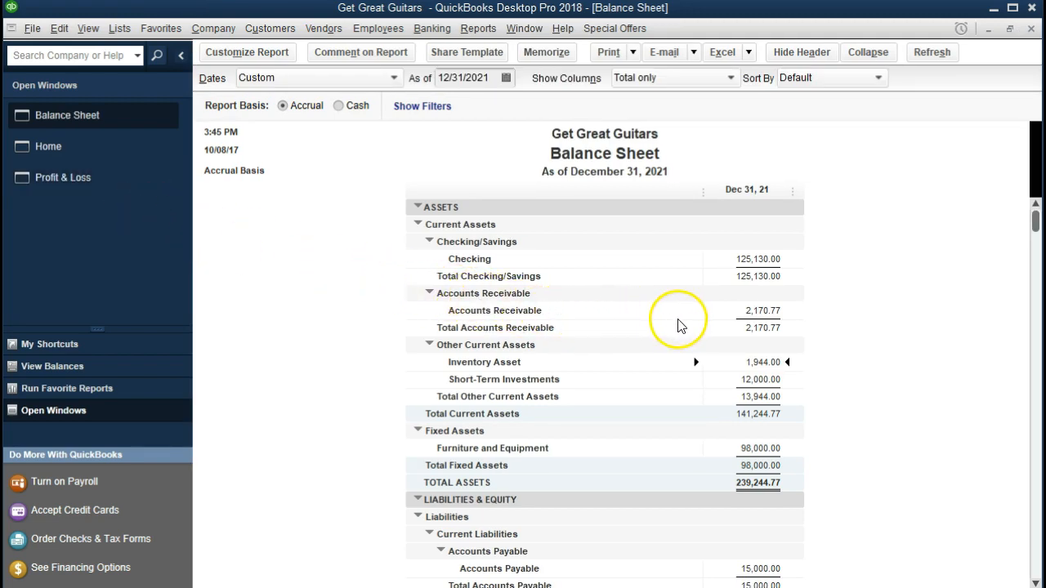
pyautogui.doubleClick(772, 311)
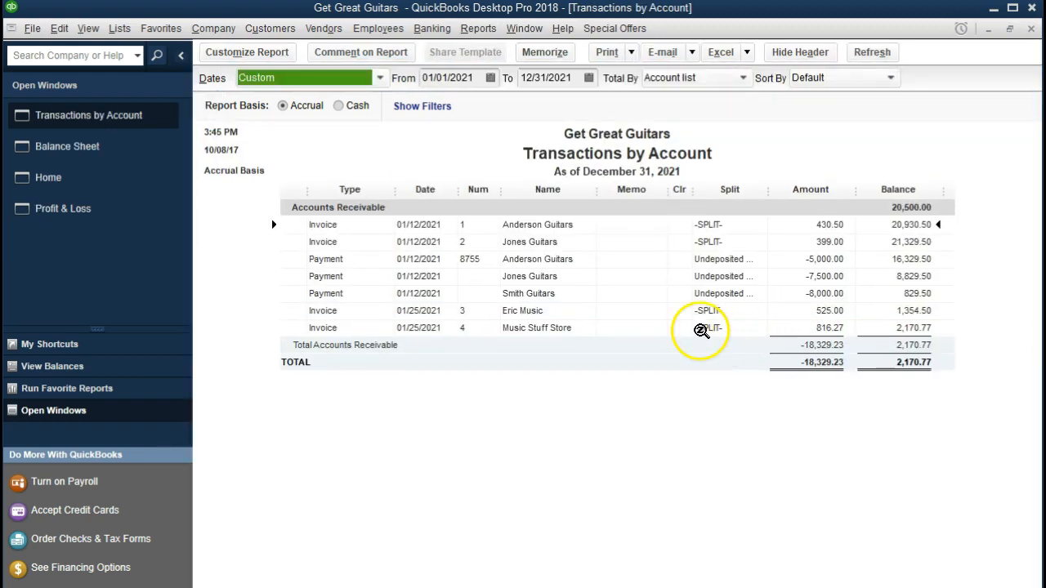
pyautogui.click(587, 330)
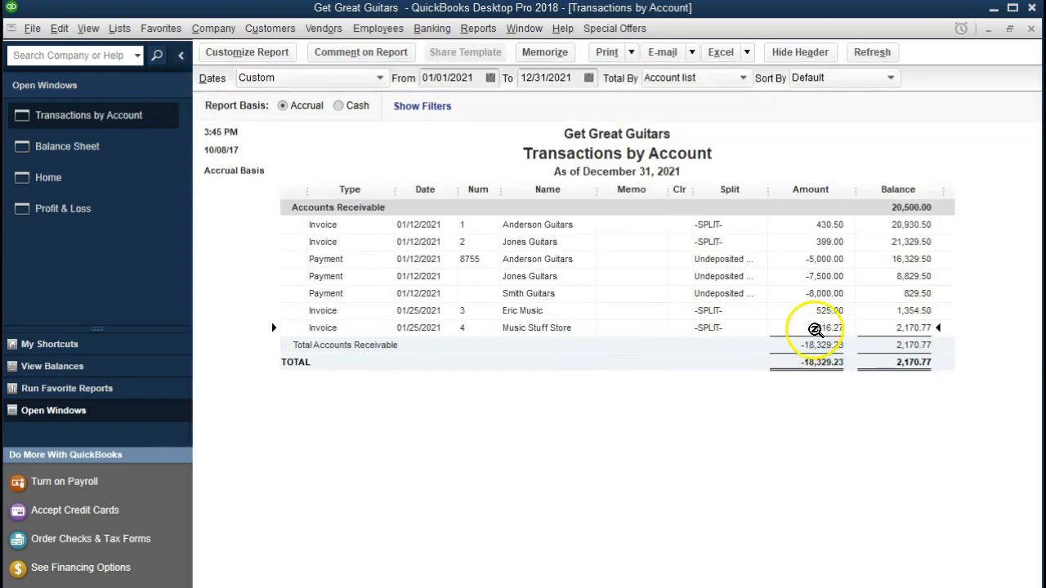
pyautogui.doubleClick(815, 329)
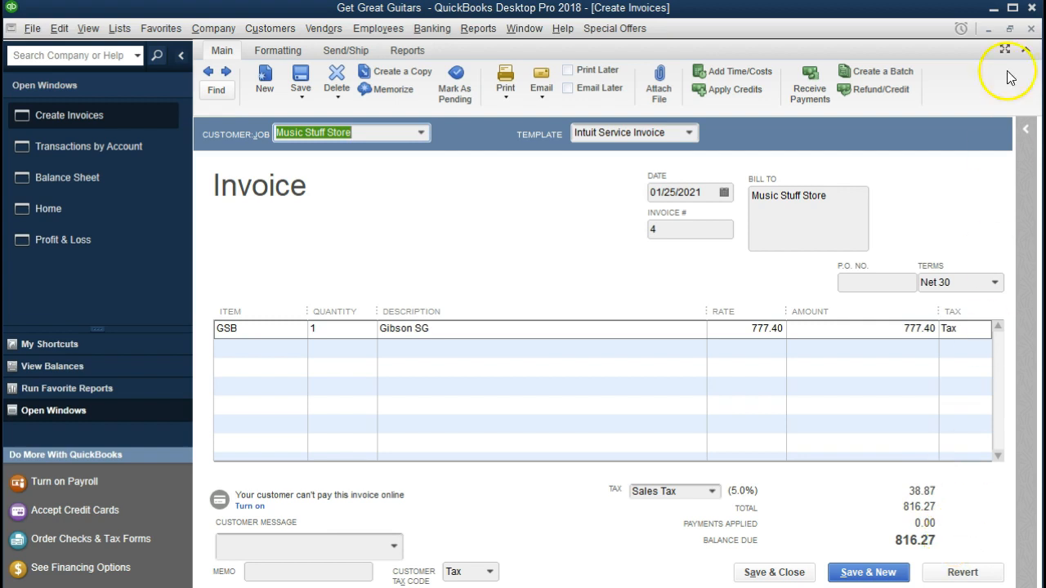
pyautogui.click(1031, 27)
pyautogui.click(1032, 29)
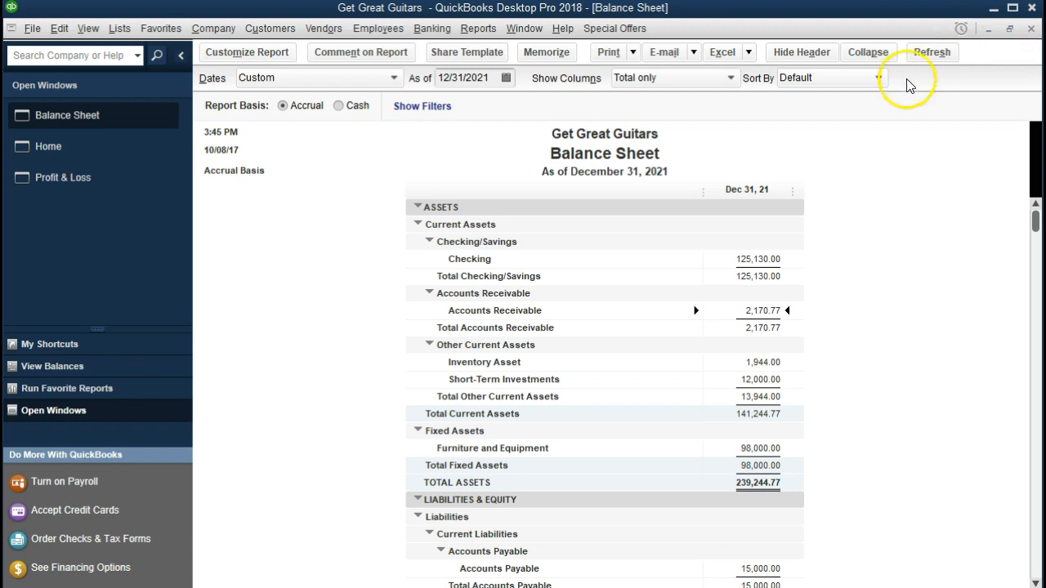
pyautogui.click(106, 191)
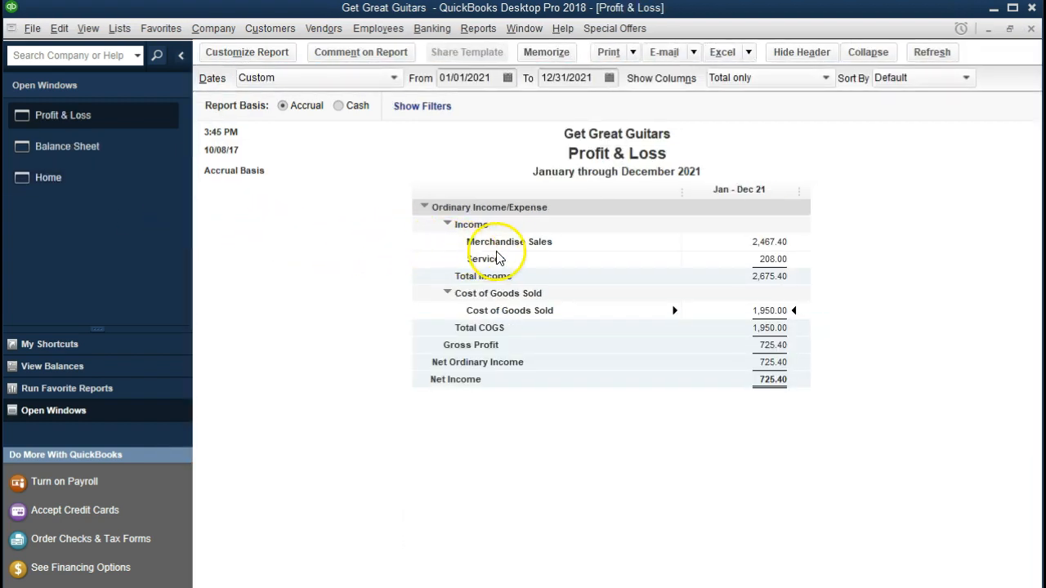
# Drill Merchandise Sales down to invoice #4's 777.40 Gibson SG line, then close both windows
pyautogui.doubleClick(784, 242)
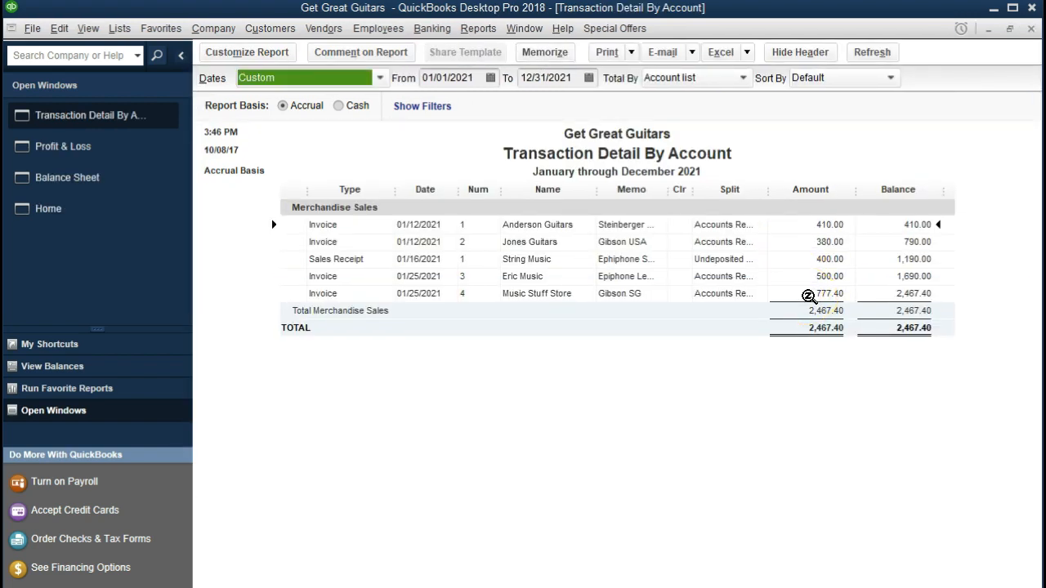
pyautogui.doubleClick(809, 296)
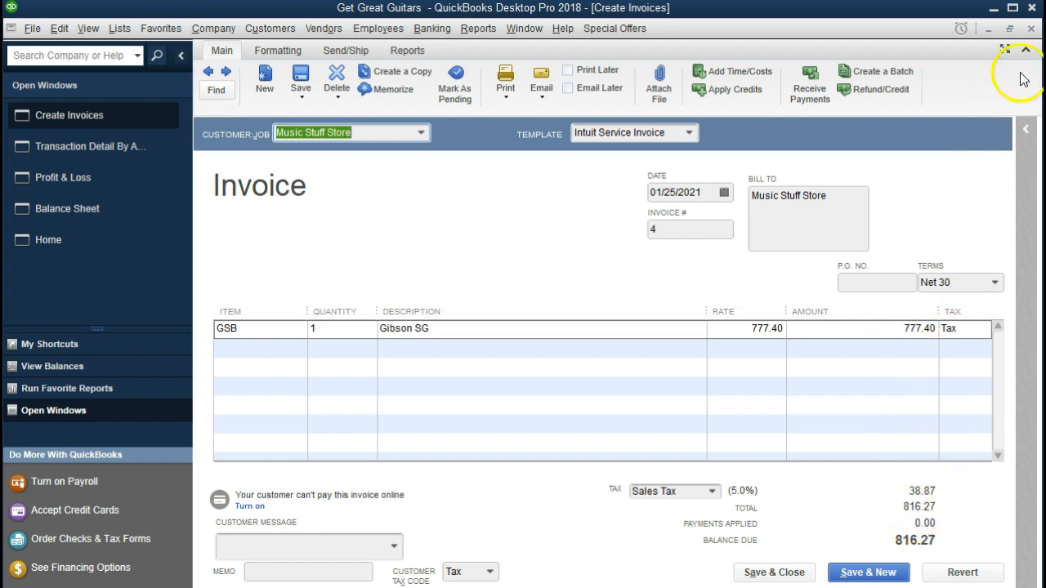
pyautogui.click(1031, 30)
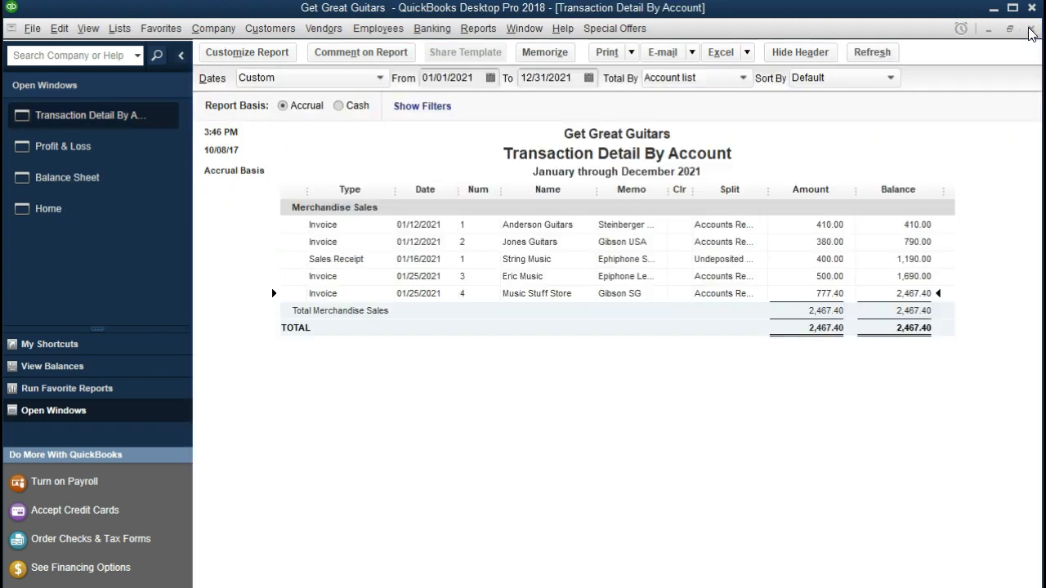
pyautogui.click(1031, 29)
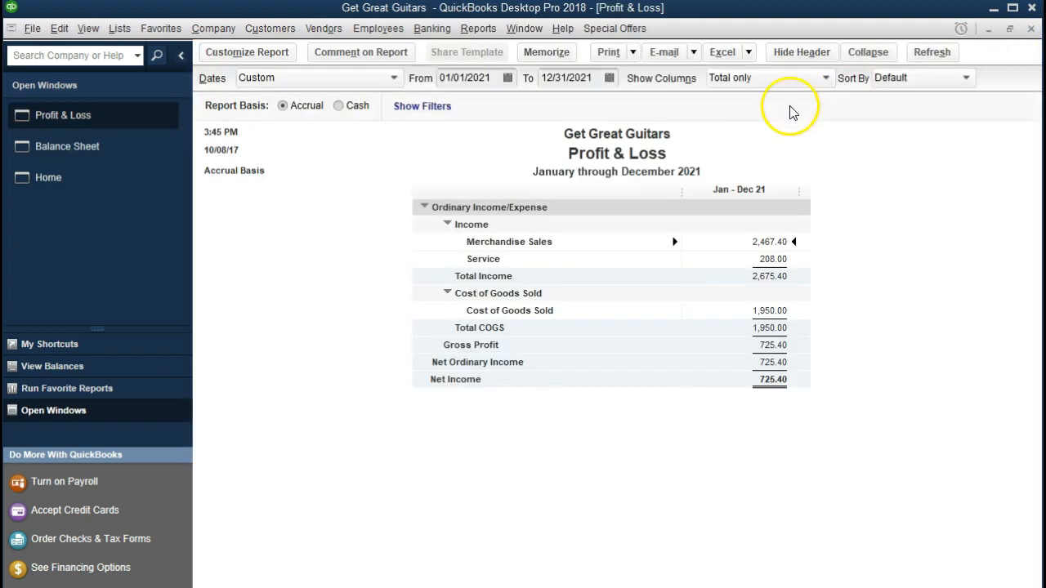
pyautogui.click(148, 156)
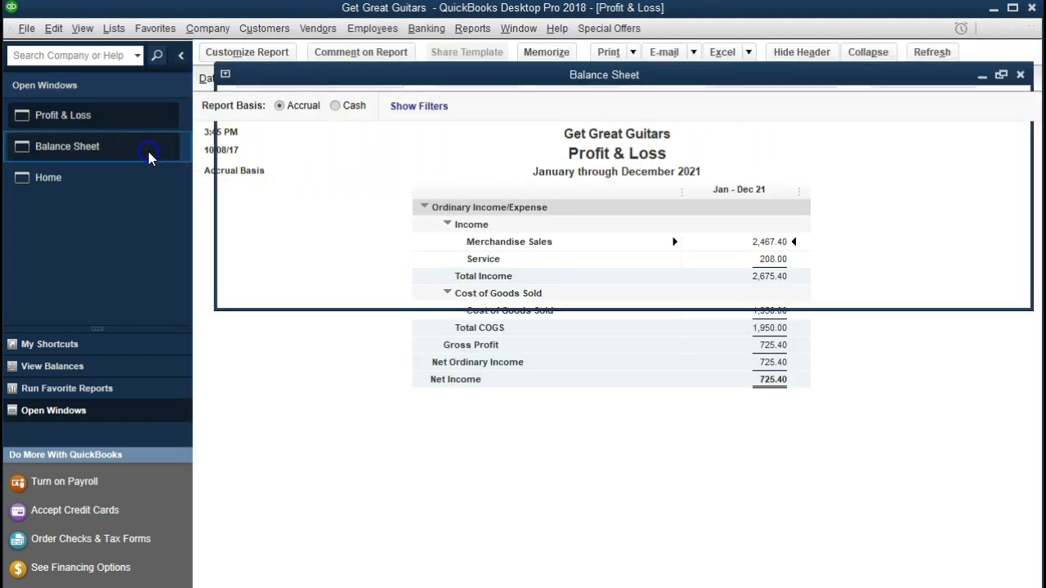
# Drill Sales Tax Payable 123.37 down to invoice #4's 38.87 tax line, then close both windows
pyautogui.scroll(-2, 286, 280)
pyautogui.scroll(-2, 286, 281)
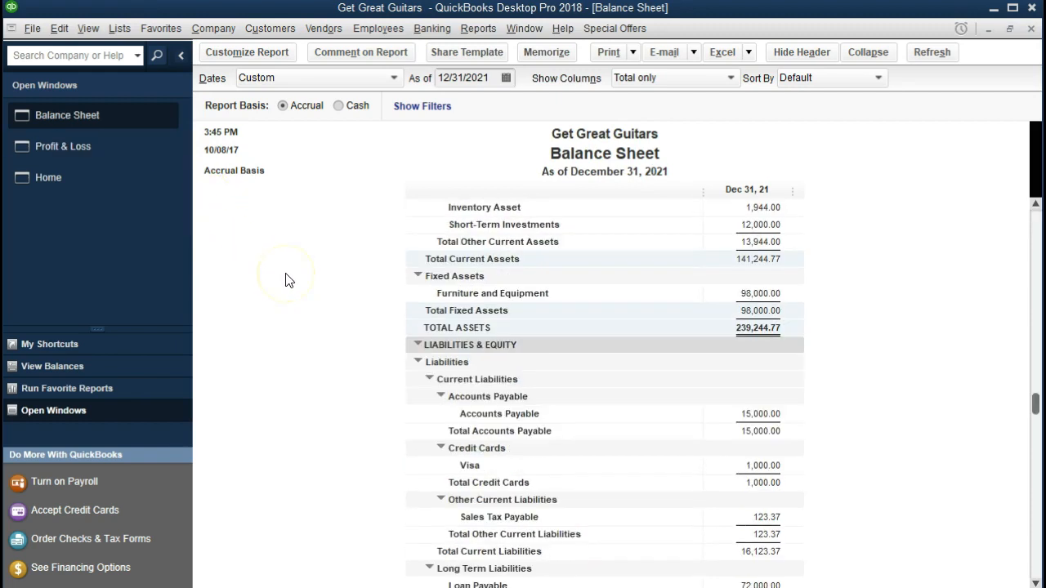
pyautogui.scroll(-1, 286, 280)
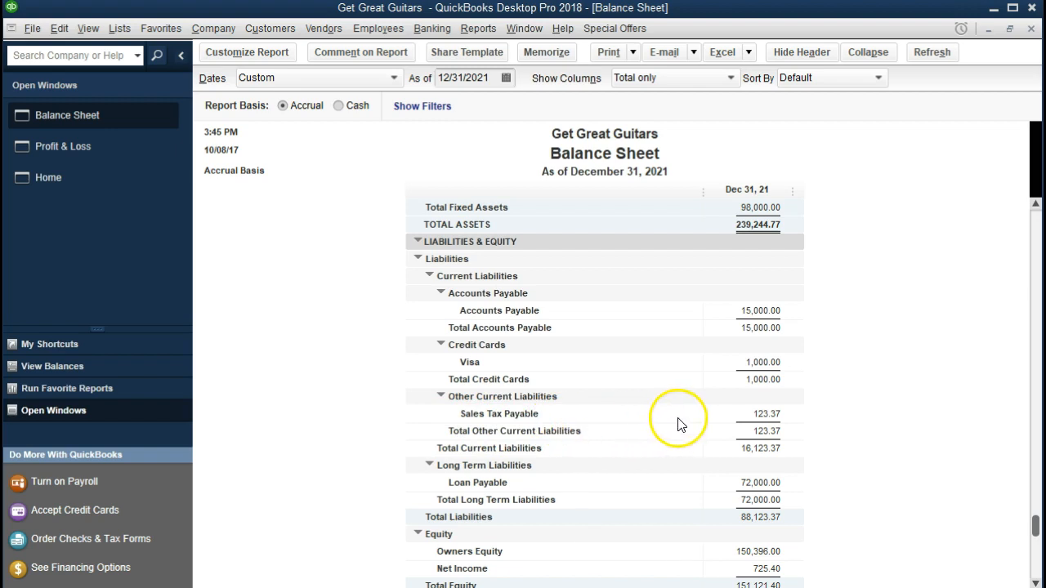
pyautogui.doubleClick(744, 414)
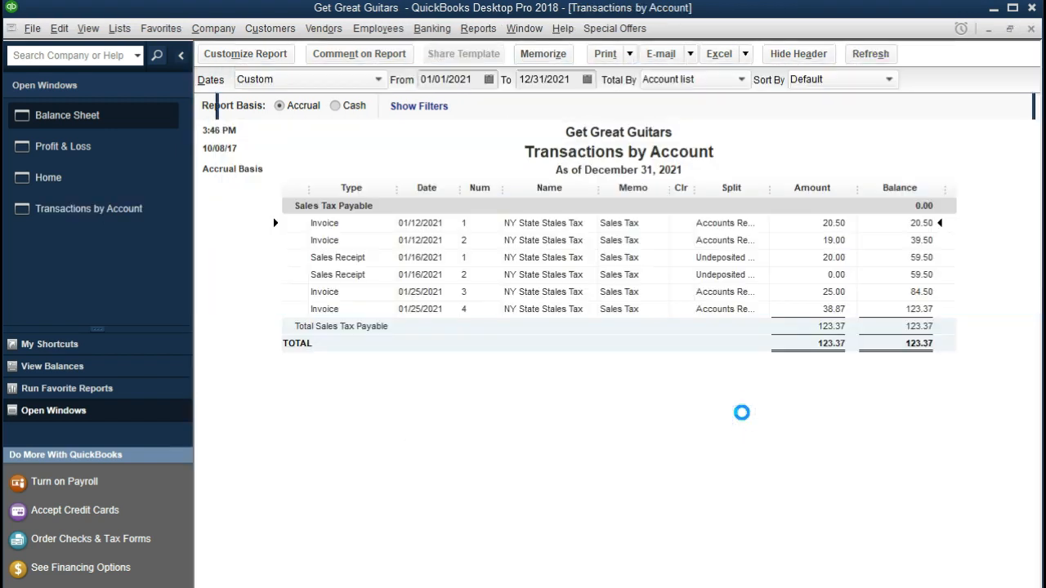
pyautogui.click(818, 311)
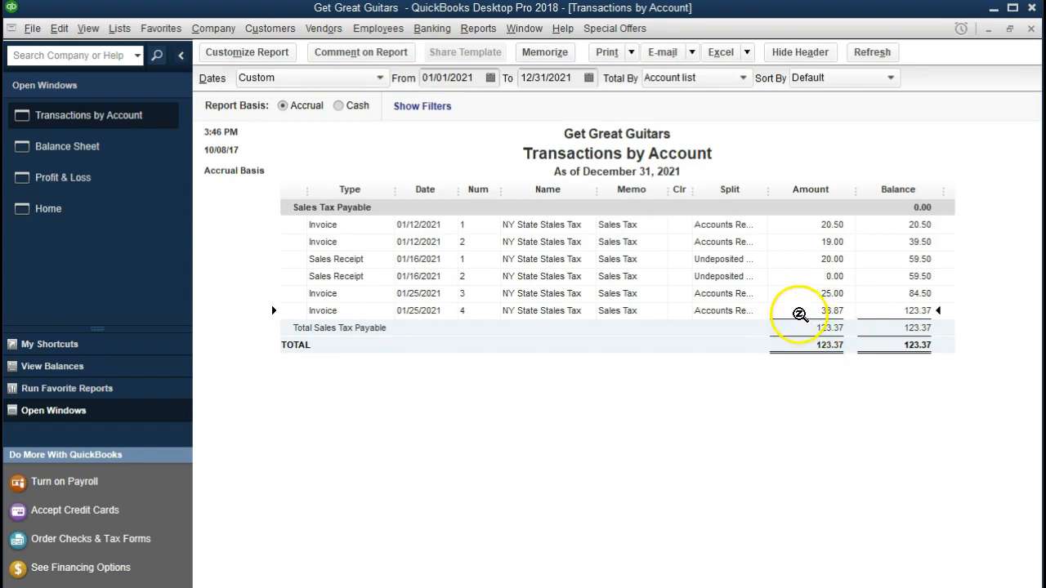
pyautogui.doubleClick(797, 311)
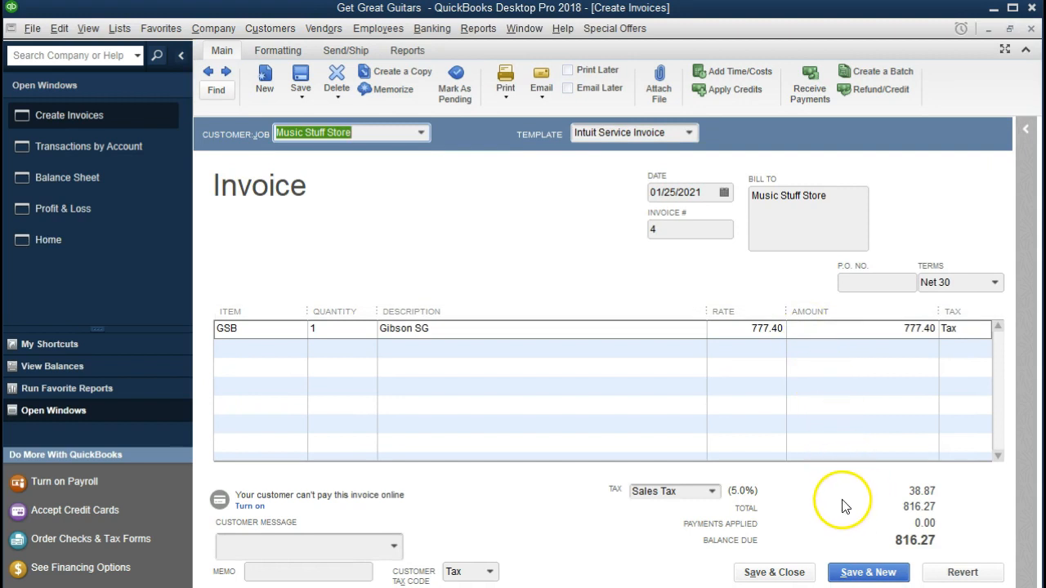
pyautogui.click(1032, 28)
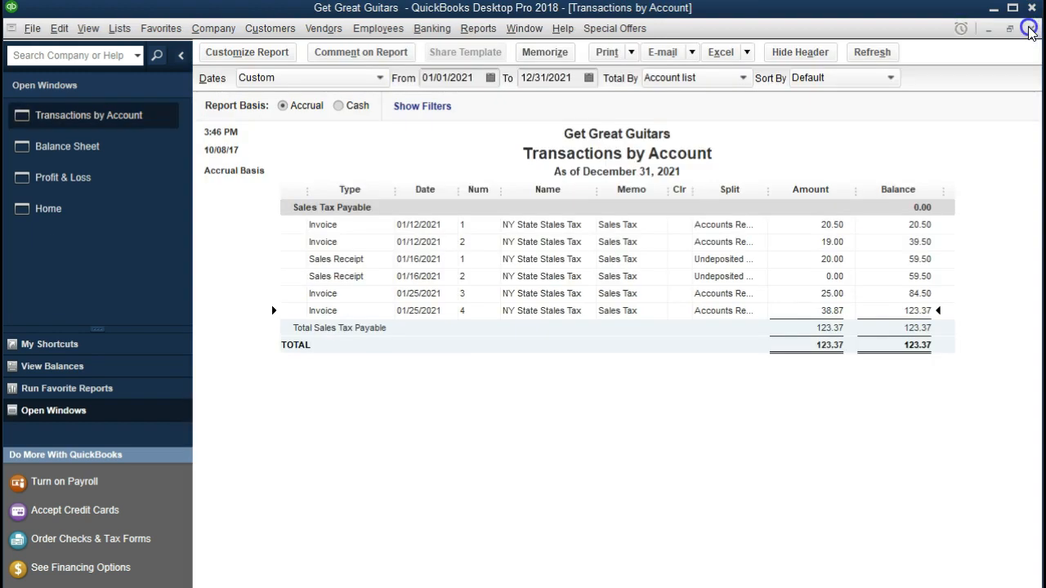
pyautogui.click(1032, 30)
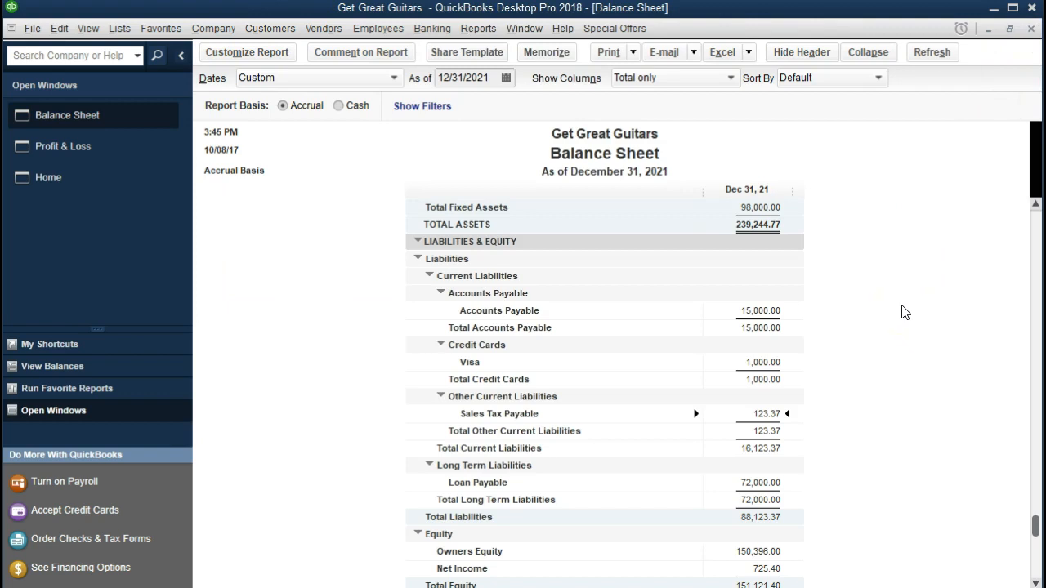
pyautogui.scroll(5, 866, 332)
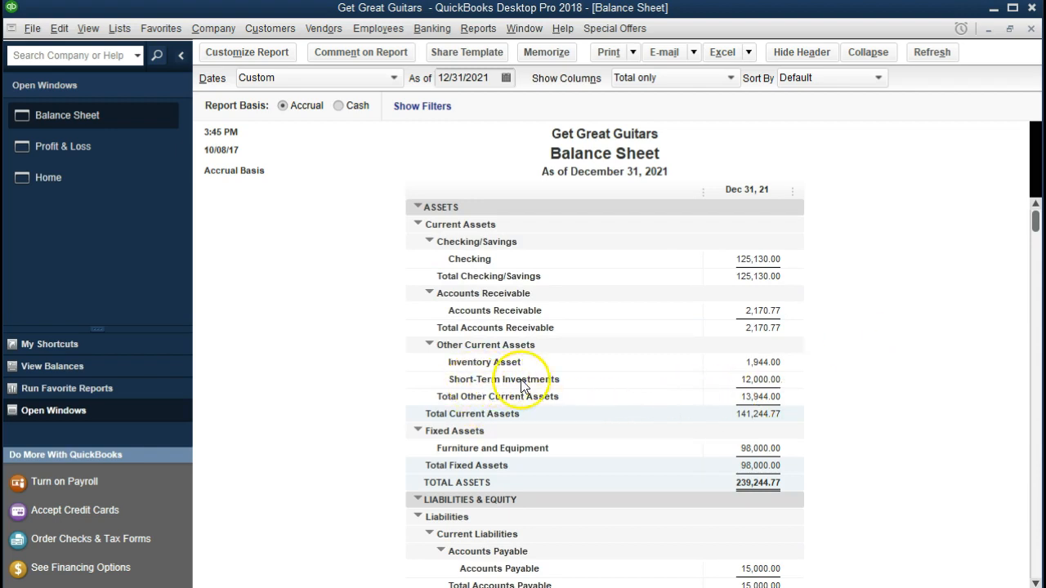
# Drill Inventory Asset down to invoice #4's -598.00 Gibson SG entry, then close both windows
pyautogui.click(759, 363)
pyautogui.doubleClick(759, 363)
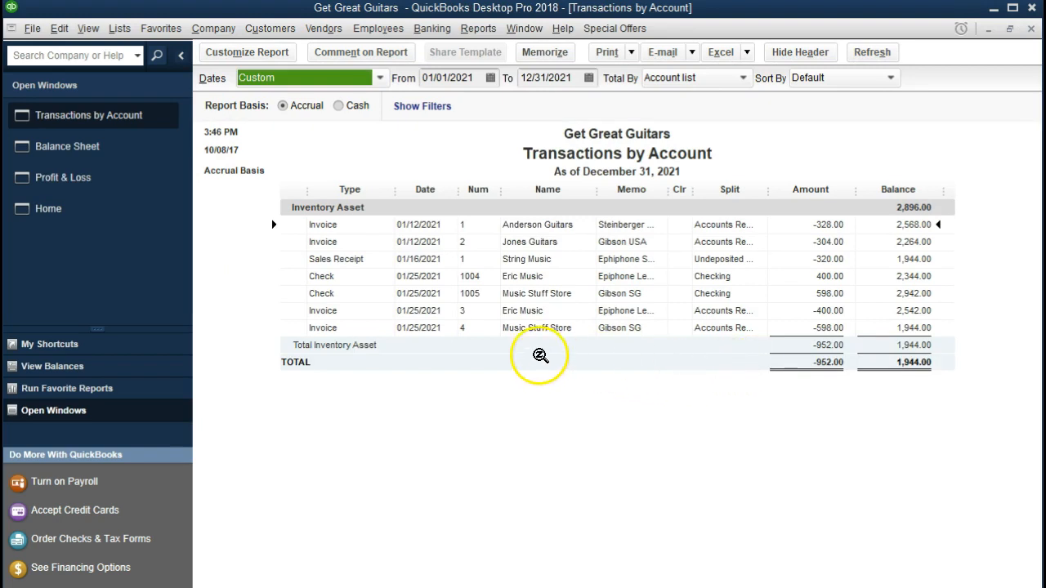
pyautogui.doubleClick(827, 328)
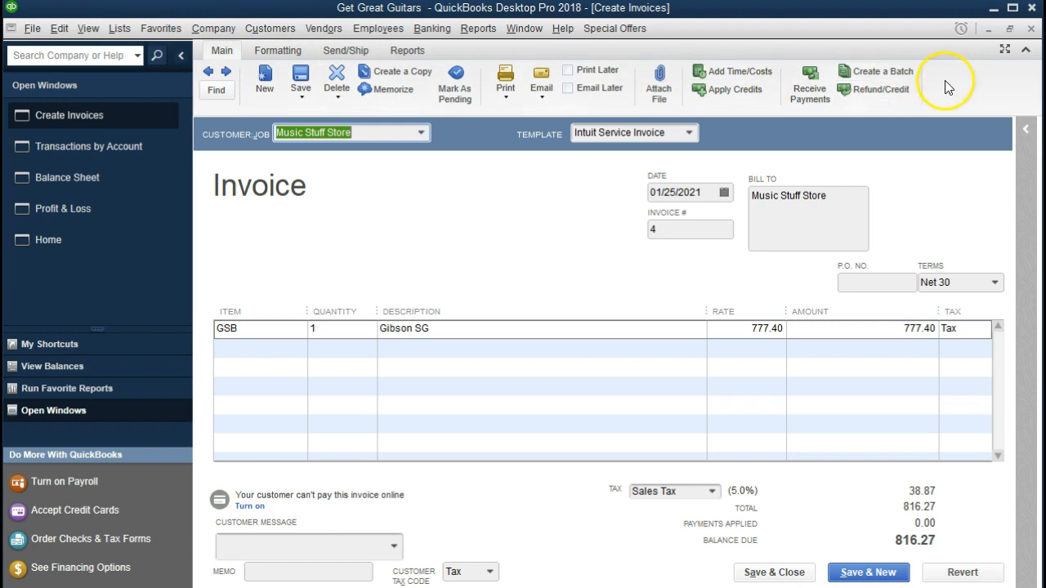
pyautogui.click(1031, 29)
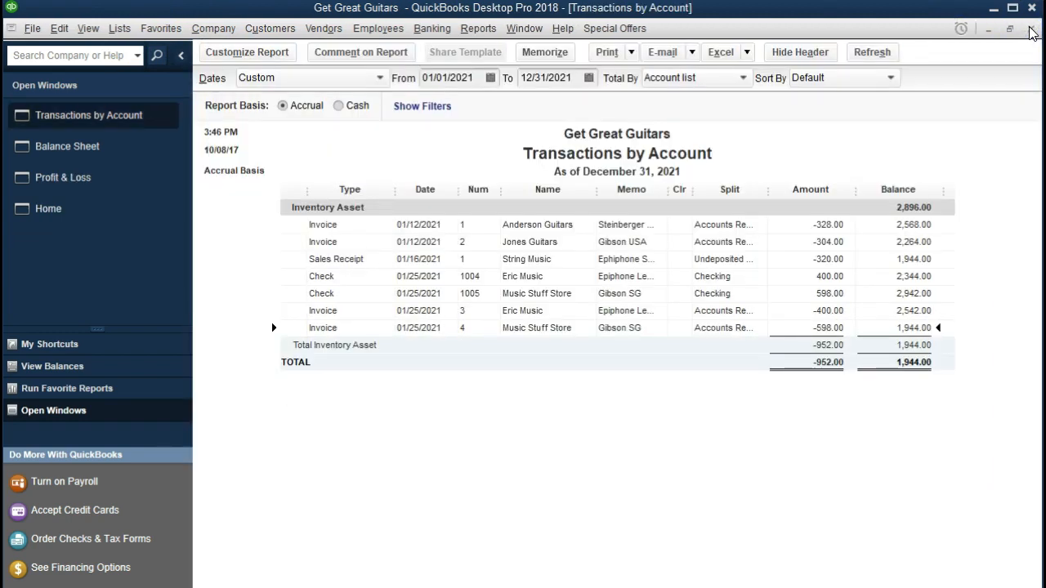
pyautogui.click(1030, 29)
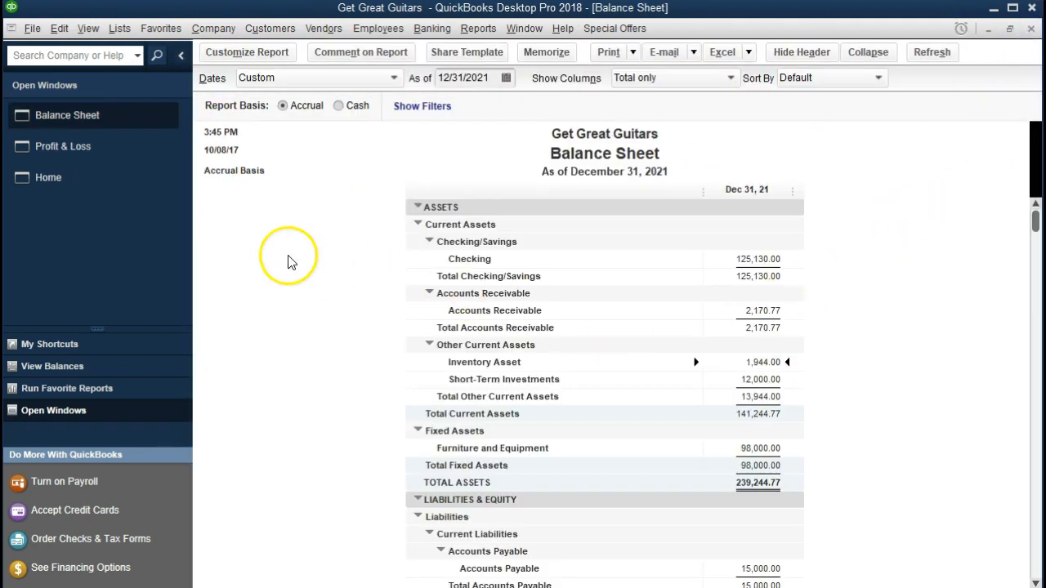
# Drill Profit & Loss Cost of Goods Sold 1,950.00 down to invoice #4's 598.00 line, then close both windows
pyautogui.click(109, 149)
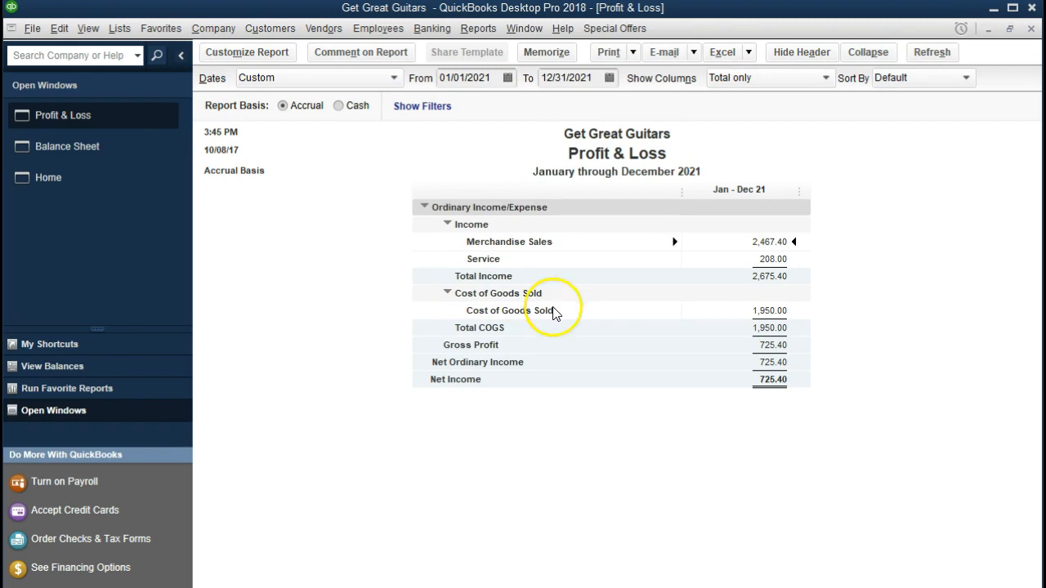
pyautogui.doubleClick(768, 311)
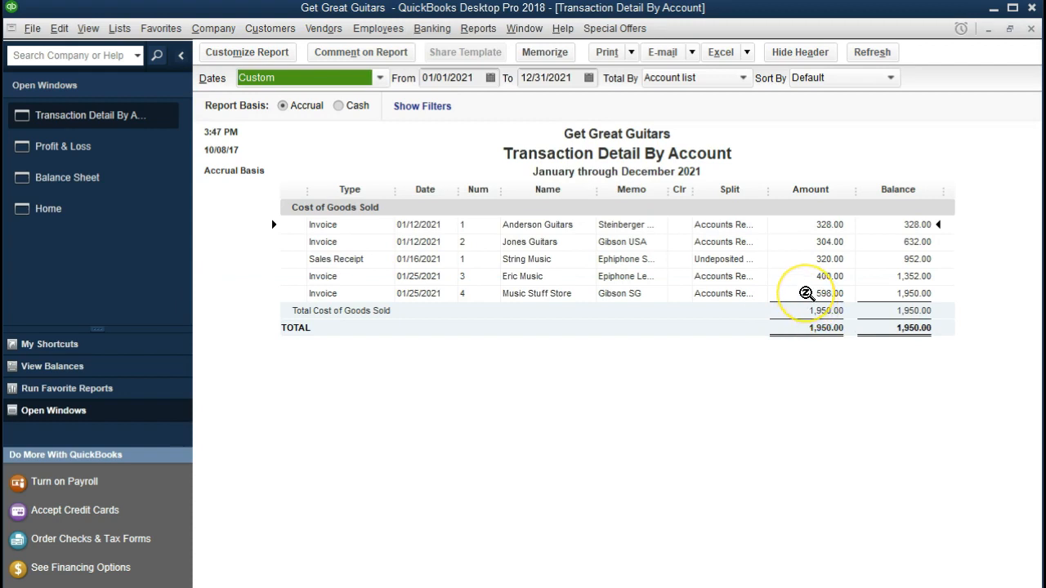
pyautogui.doubleClick(807, 293)
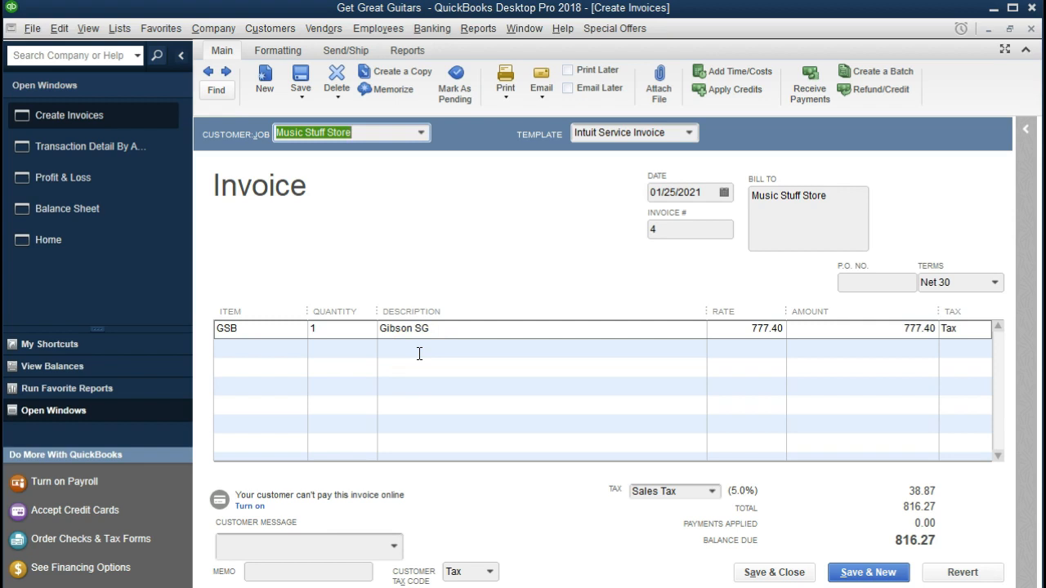
pyautogui.click(1032, 29)
pyautogui.click(1031, 29)
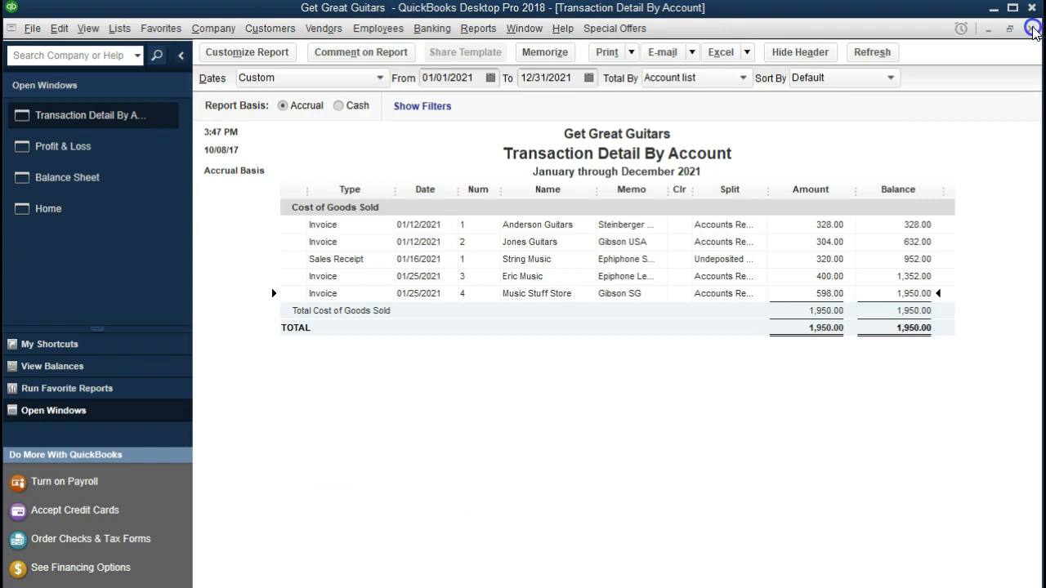